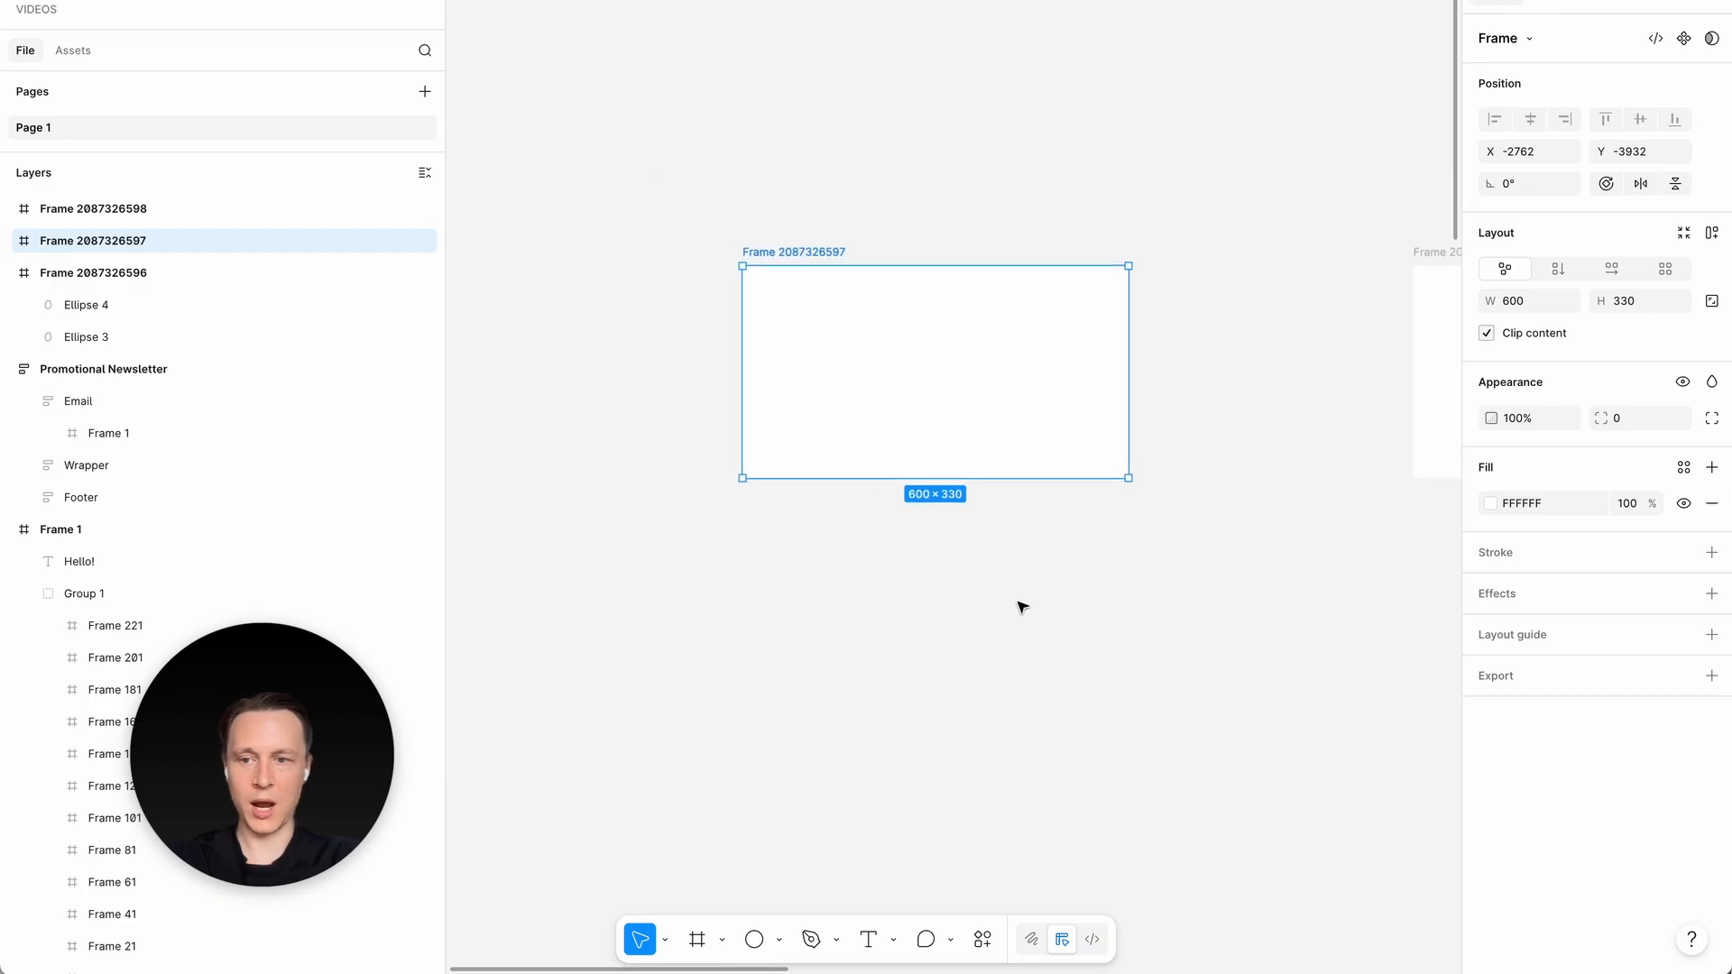
pyautogui.click(1020, 603)
pyautogui.press('o')
pyautogui.moveTo(764, 551); pyautogui.dragTo(900, 799)
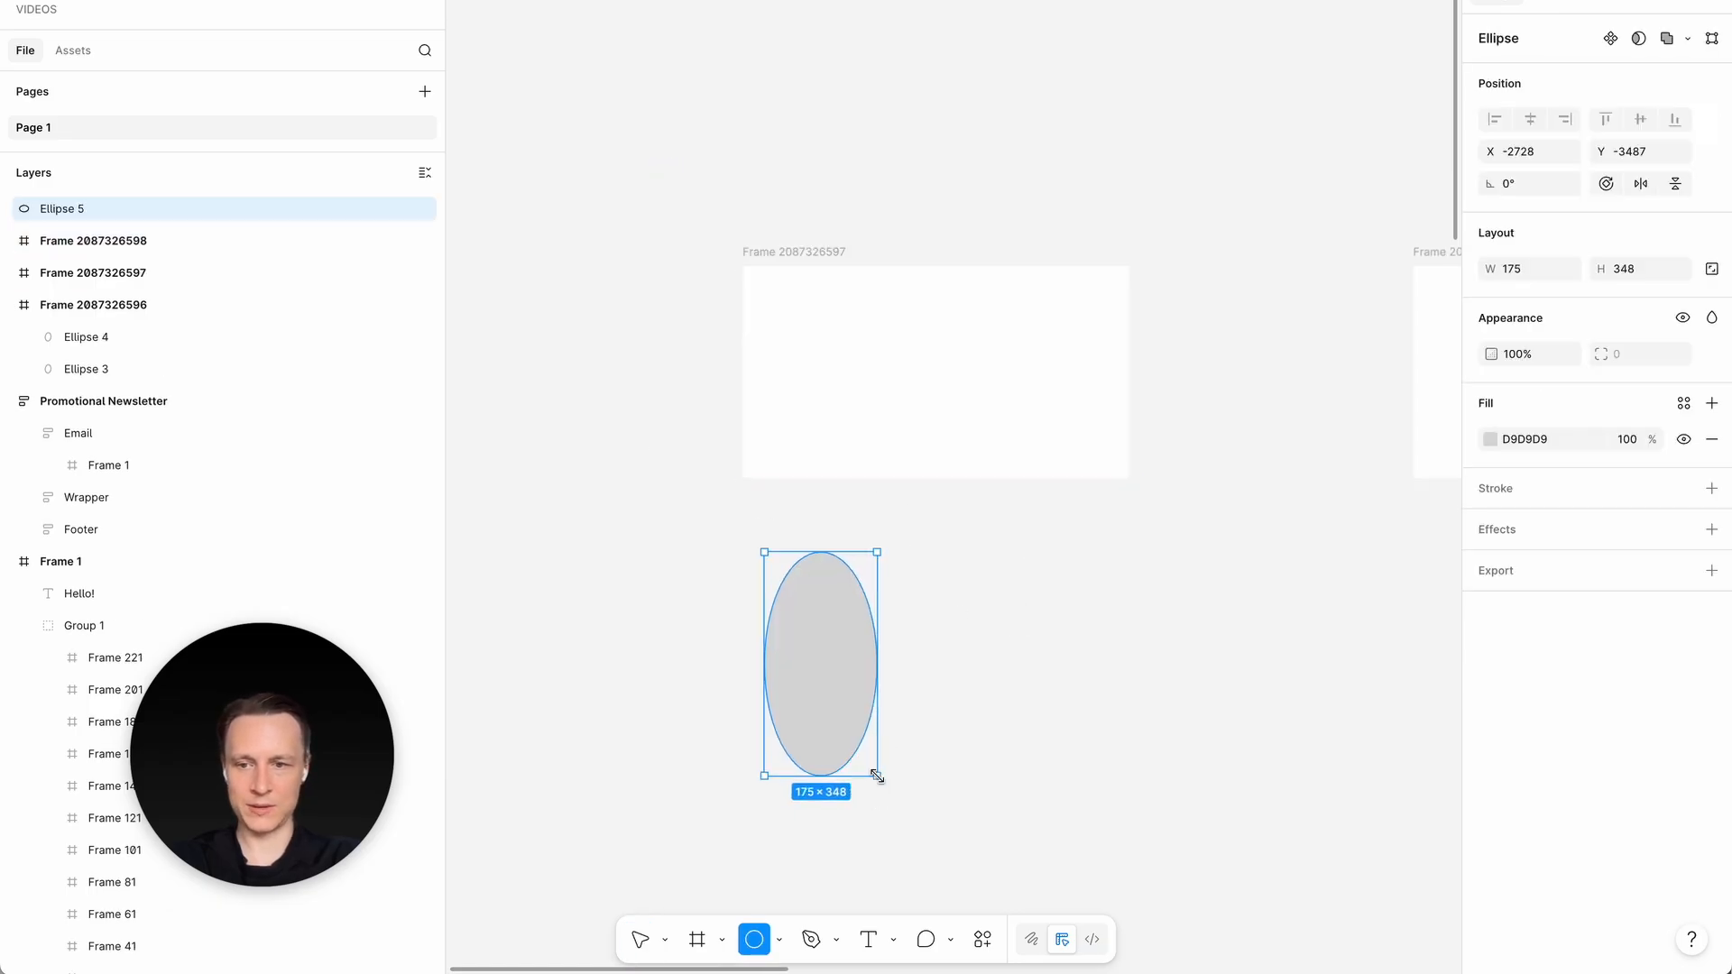
pyautogui.press('Delete')
# - Draw an ellipse about 206 × 377 and place it and a duplicate in the frame's lower-left and upper-right areas
pyautogui.press('o')
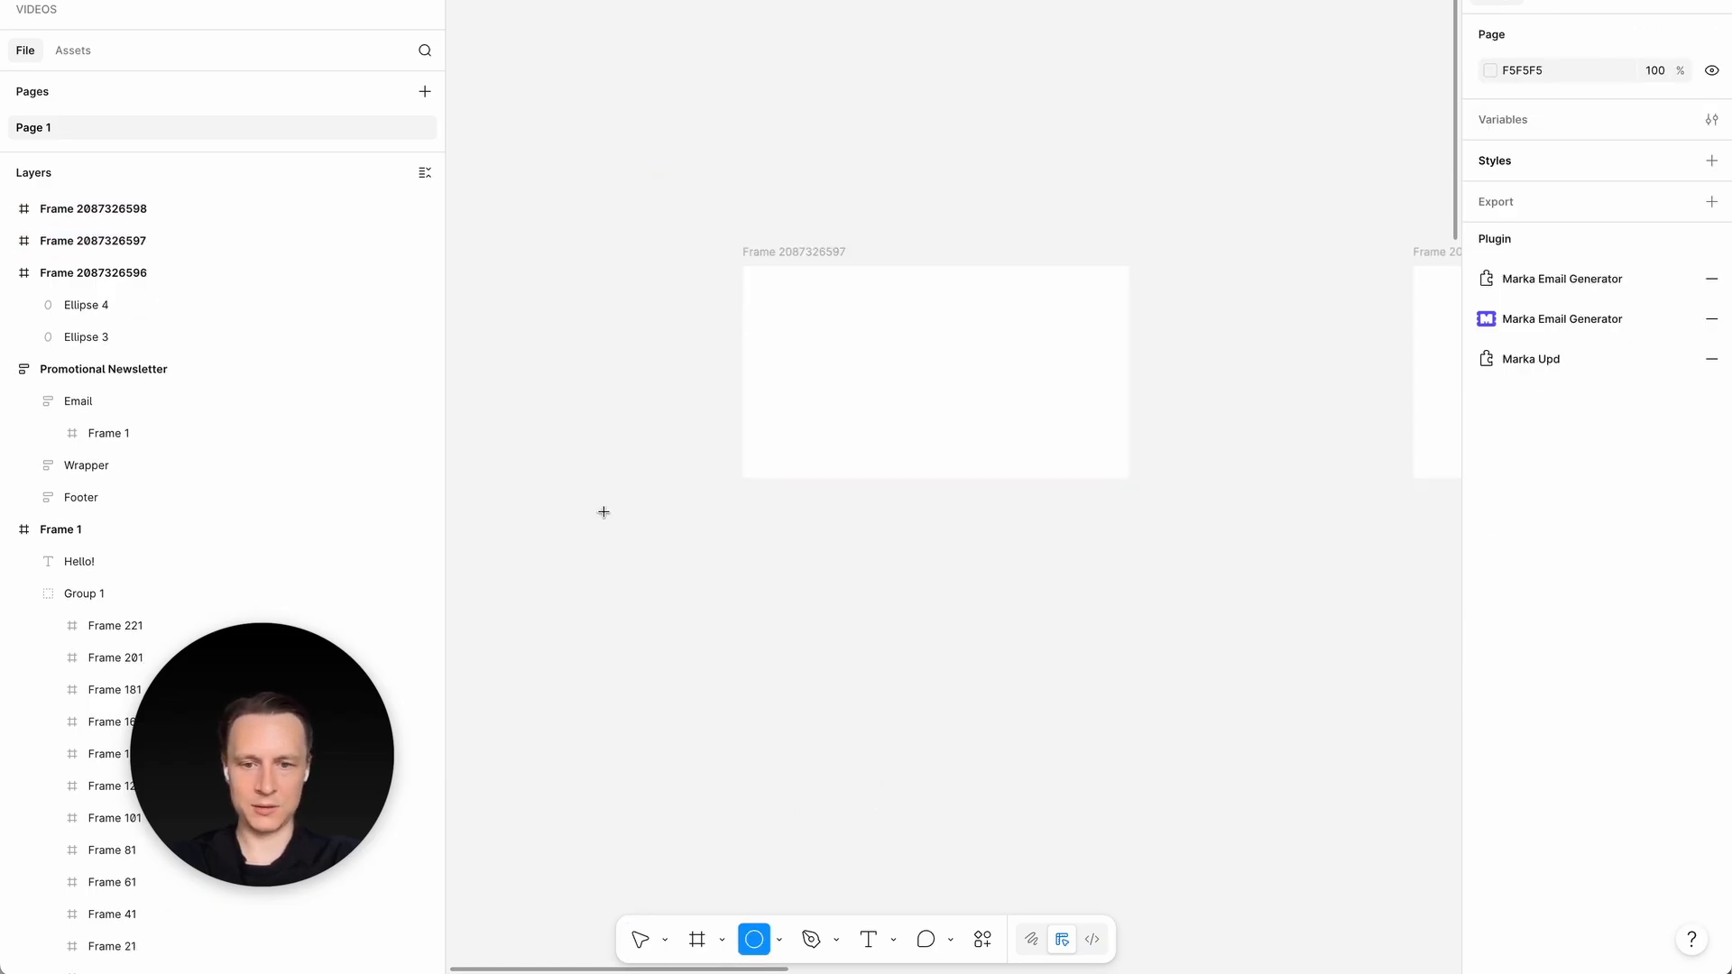
pyautogui.moveTo(599, 510); pyautogui.dragTo(730, 752)
pyautogui.moveTo(673, 626)
pyautogui.mouseDown()
pyautogui.moveTo(831, 403)
pyautogui.moveTo(812, 356)
pyautogui.moveTo(1038, 240)
pyautogui.moveTo(1001, 252)
pyautogui.mouseUp()
pyautogui.moveTo(1000, 343); pyautogui.dragTo(1021, 325)
pyautogui.click(823, 372)
pyautogui.click(1022, 317)
pyautogui.press('Delete')
pyautogui.hotkey('ctrl', 'z')
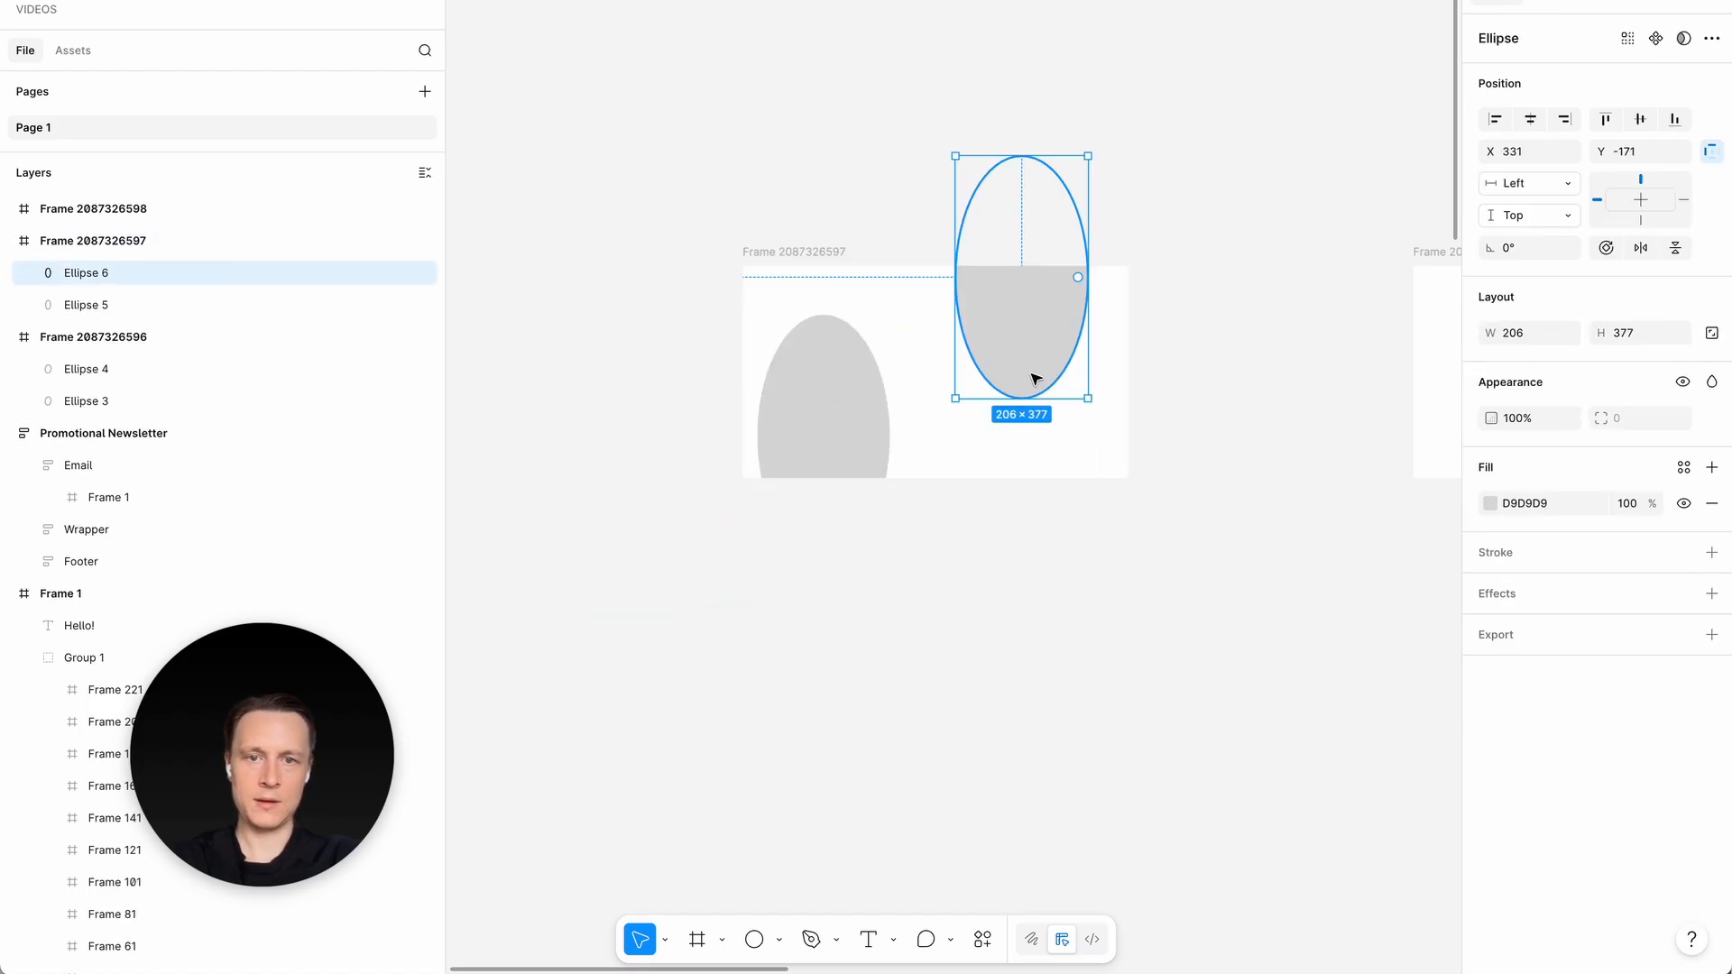
pyautogui.keyDown('shift'); pyautogui.click(816, 464); pyautogui.keyUp('shift')
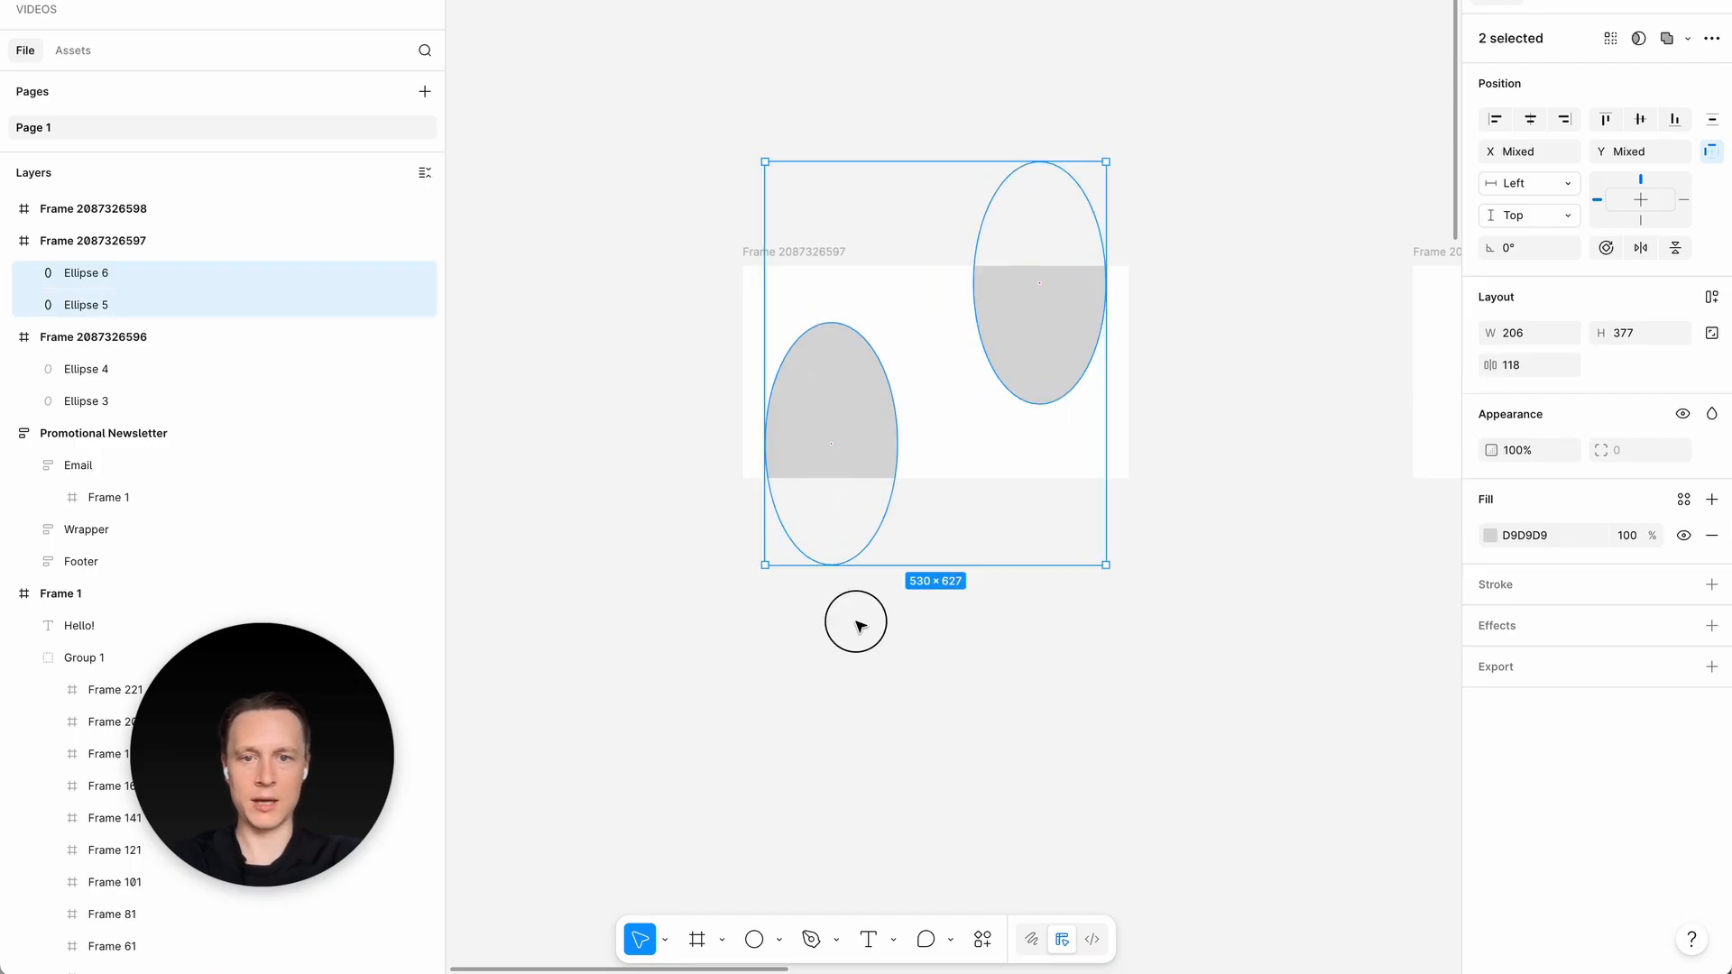
# - Rotate the lower-left ellipse to about -4.77° and the upper-right one to about -21.54°, shifting the latter toward the frame's right edge
pyautogui.click(854, 451)
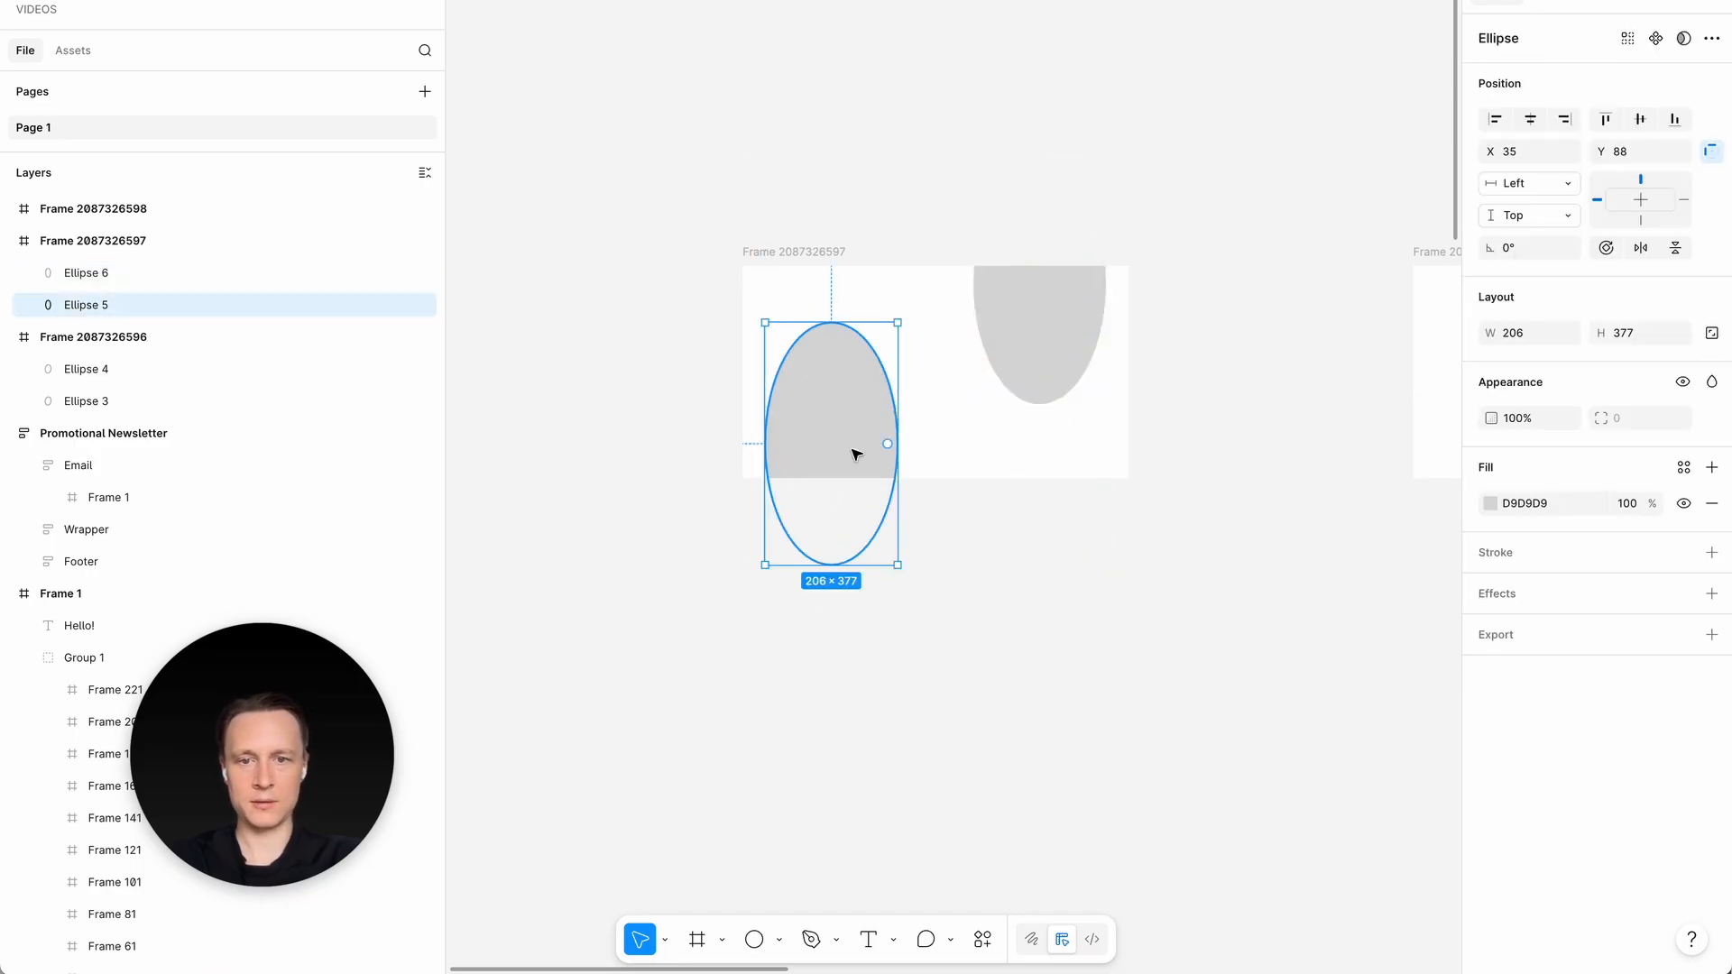
pyautogui.click(1032, 344)
pyautogui.moveTo(1116, 409); pyautogui.dragTo(1059, 385)
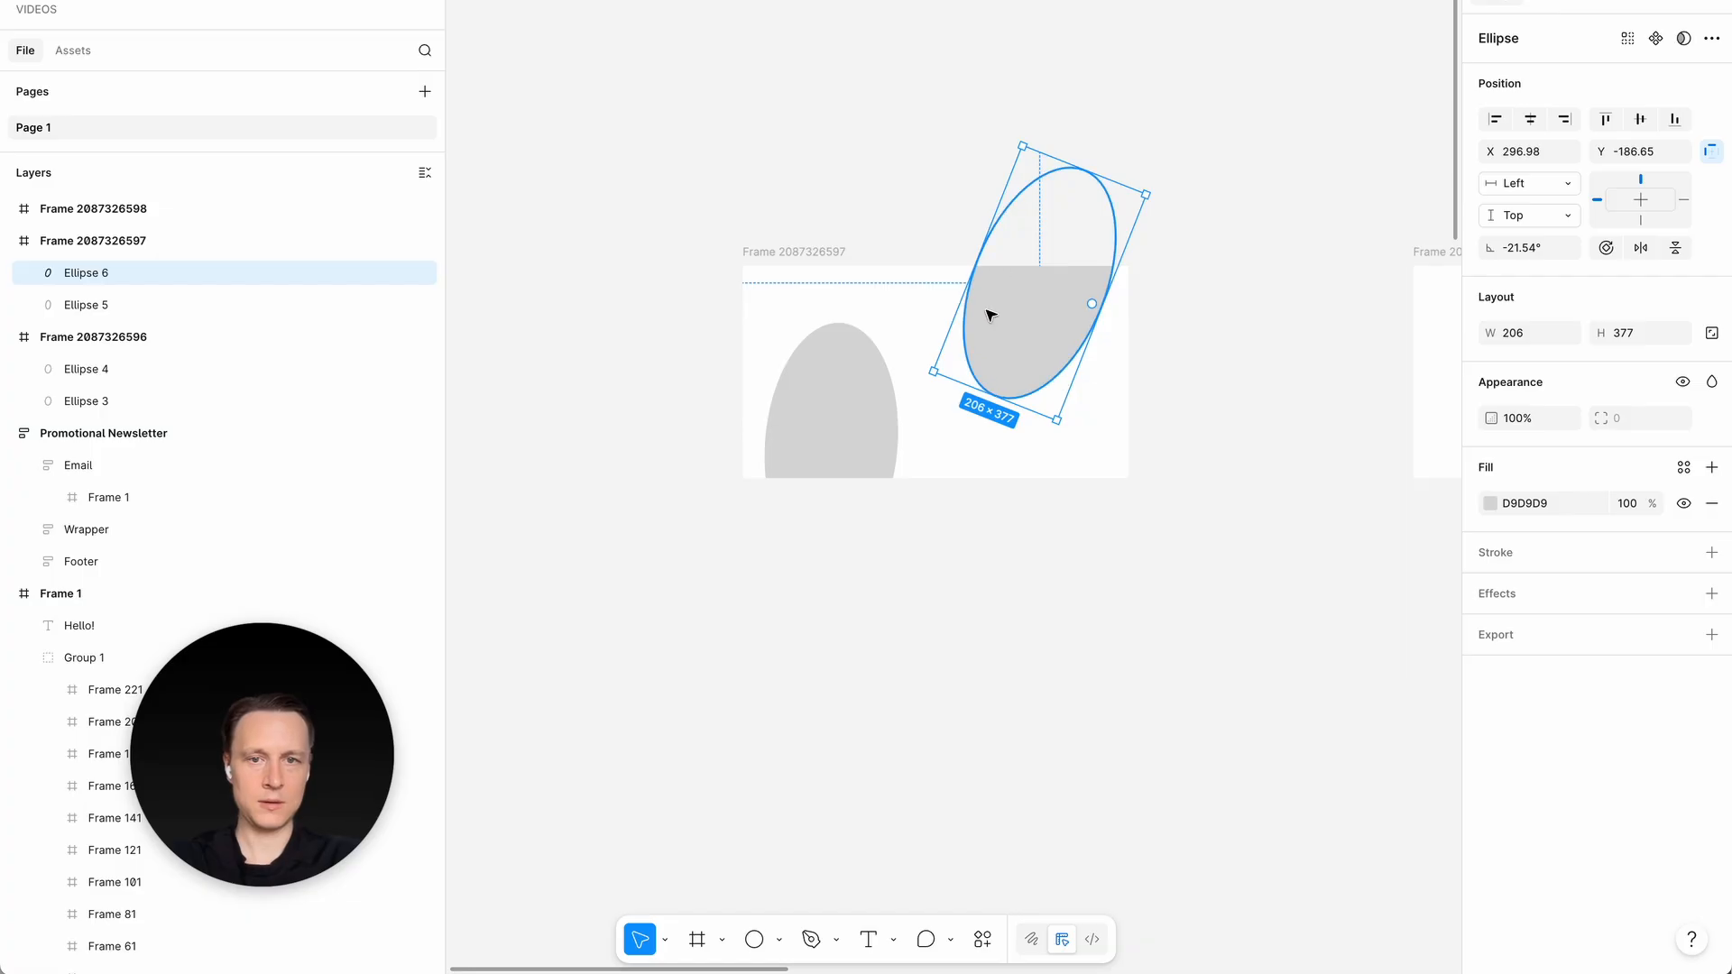
pyautogui.moveTo(989, 317); pyautogui.dragTo(1037, 309)
# - Change the fill of both ellipses to a radial gradient
pyautogui.keyDown('shift'); pyautogui.click(840, 445); pyautogui.keyUp('shift')
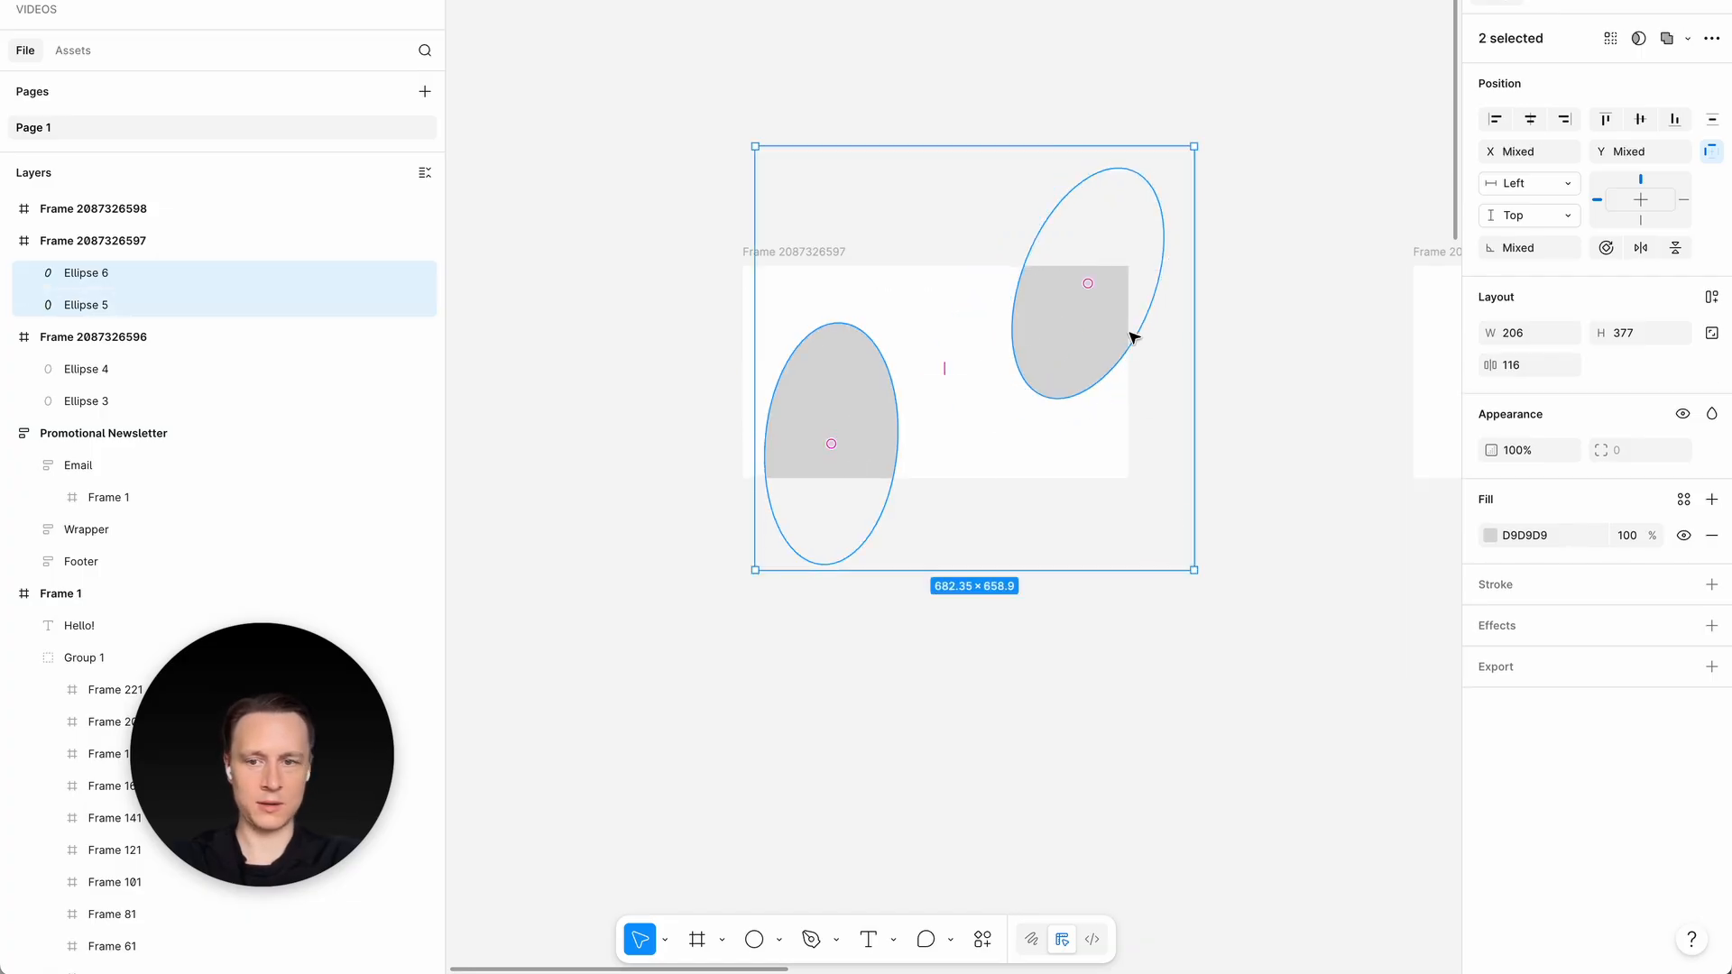
pyautogui.click(1490, 537)
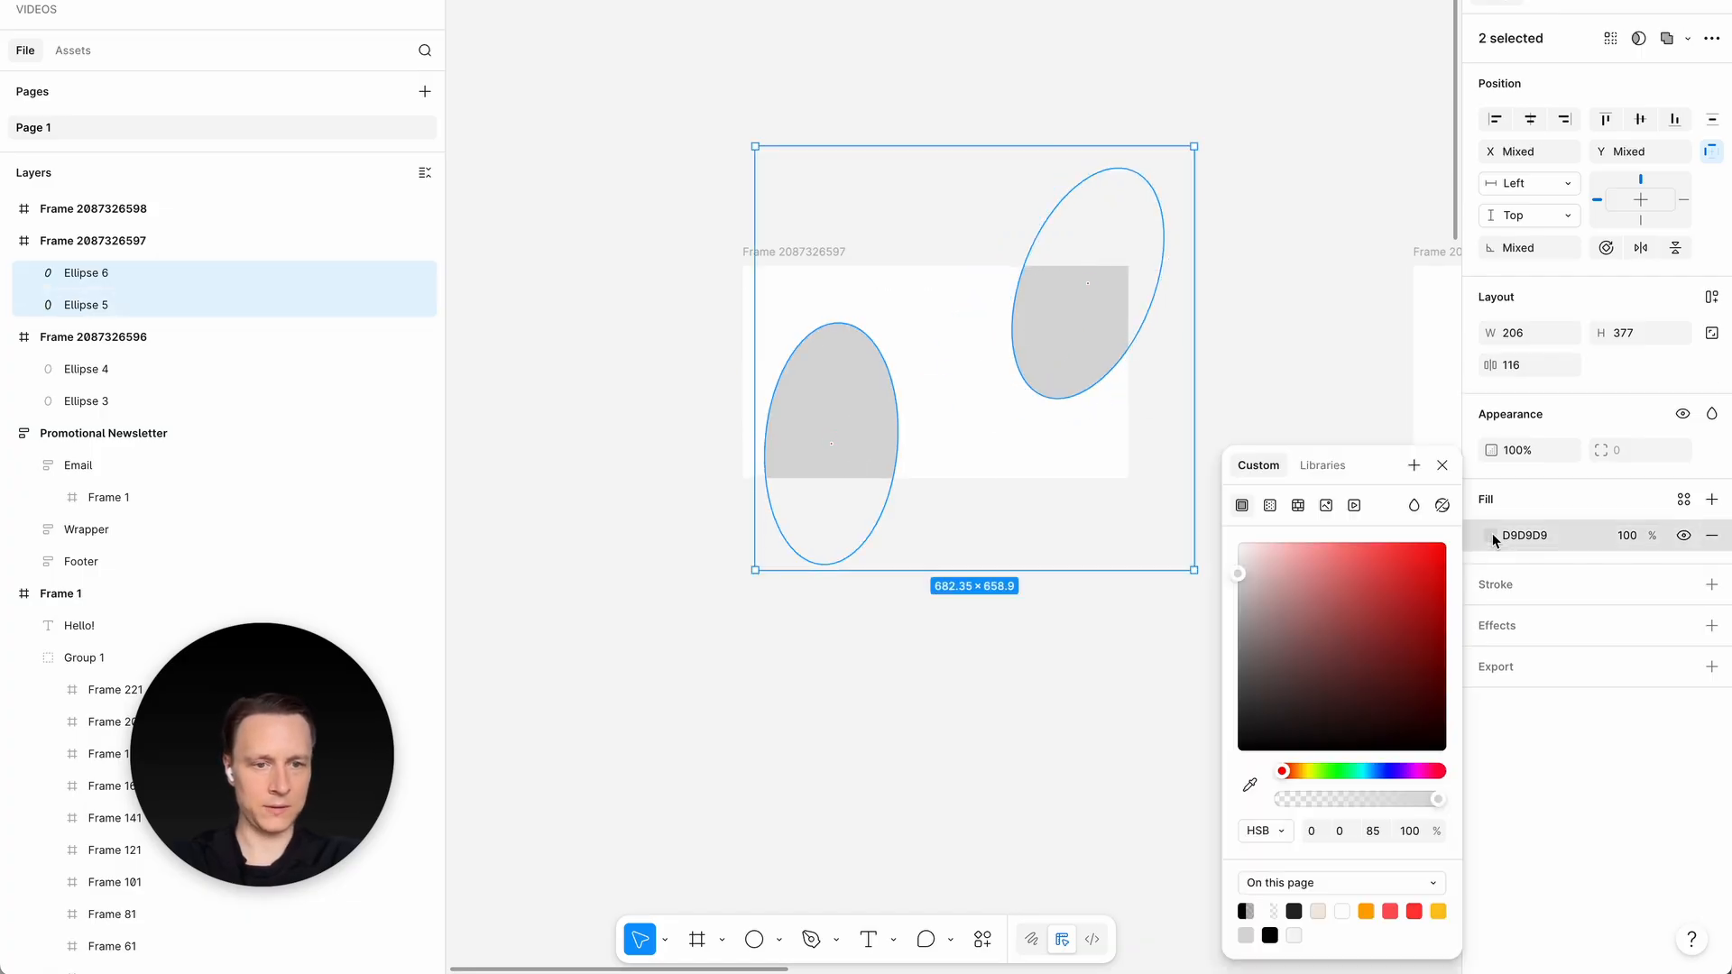
pyautogui.click(1274, 510)
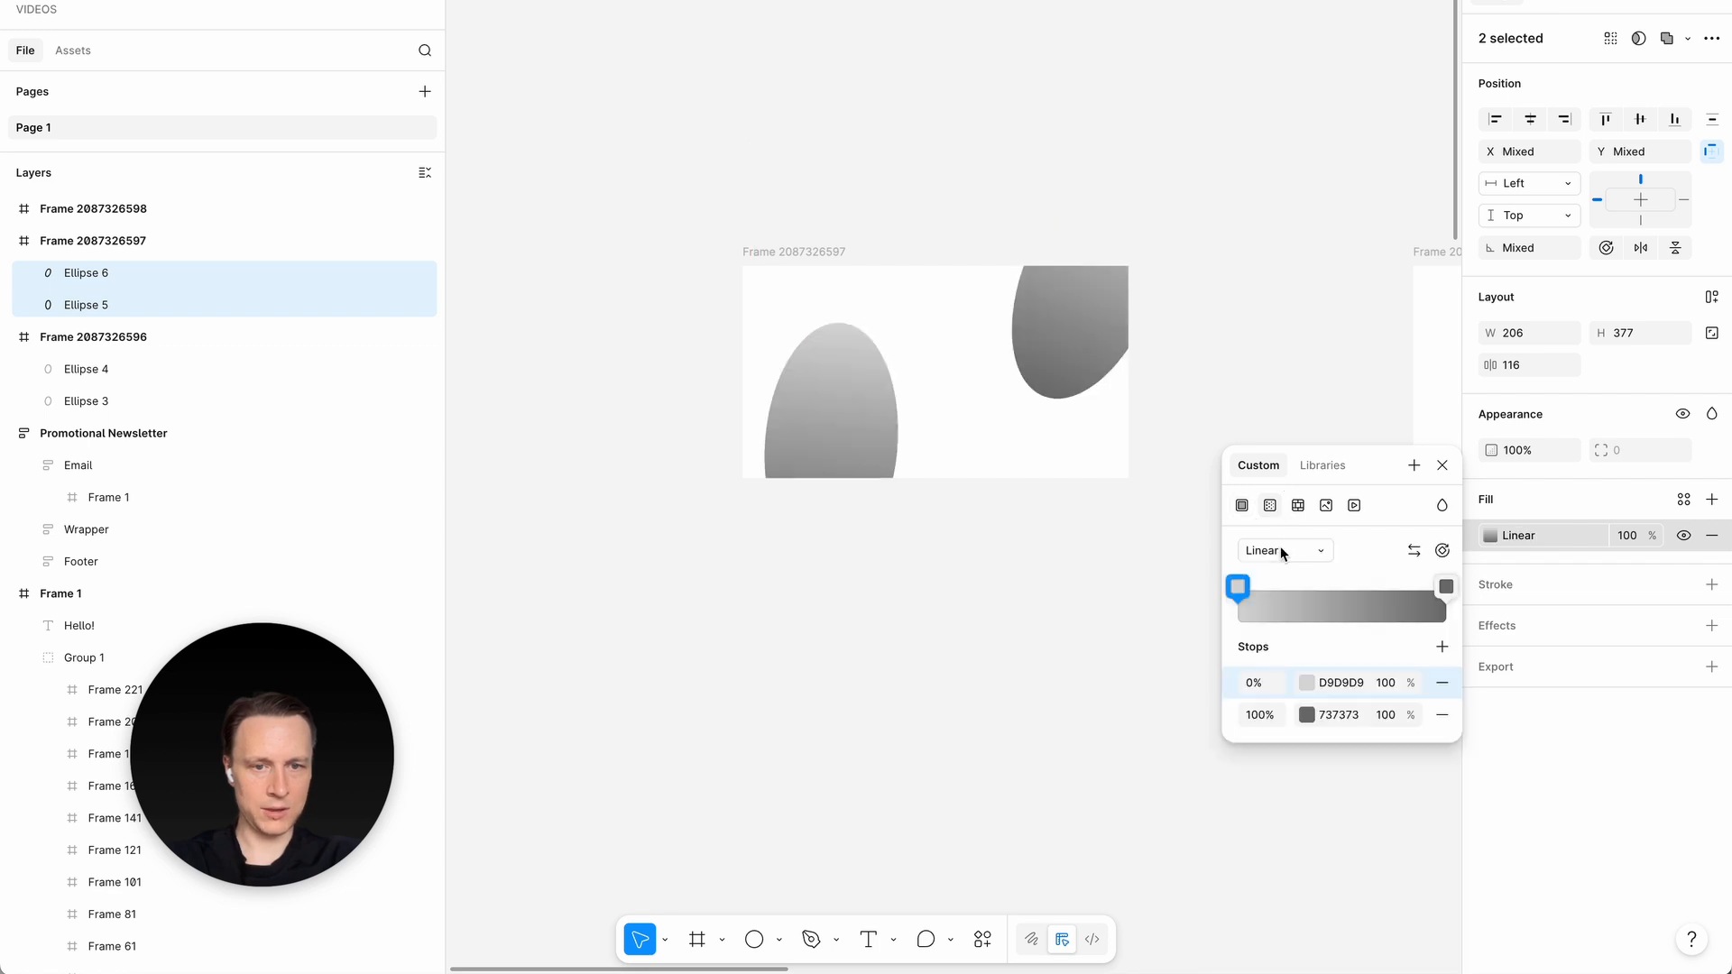
pyautogui.click(1285, 551)
pyautogui.click(1264, 574)
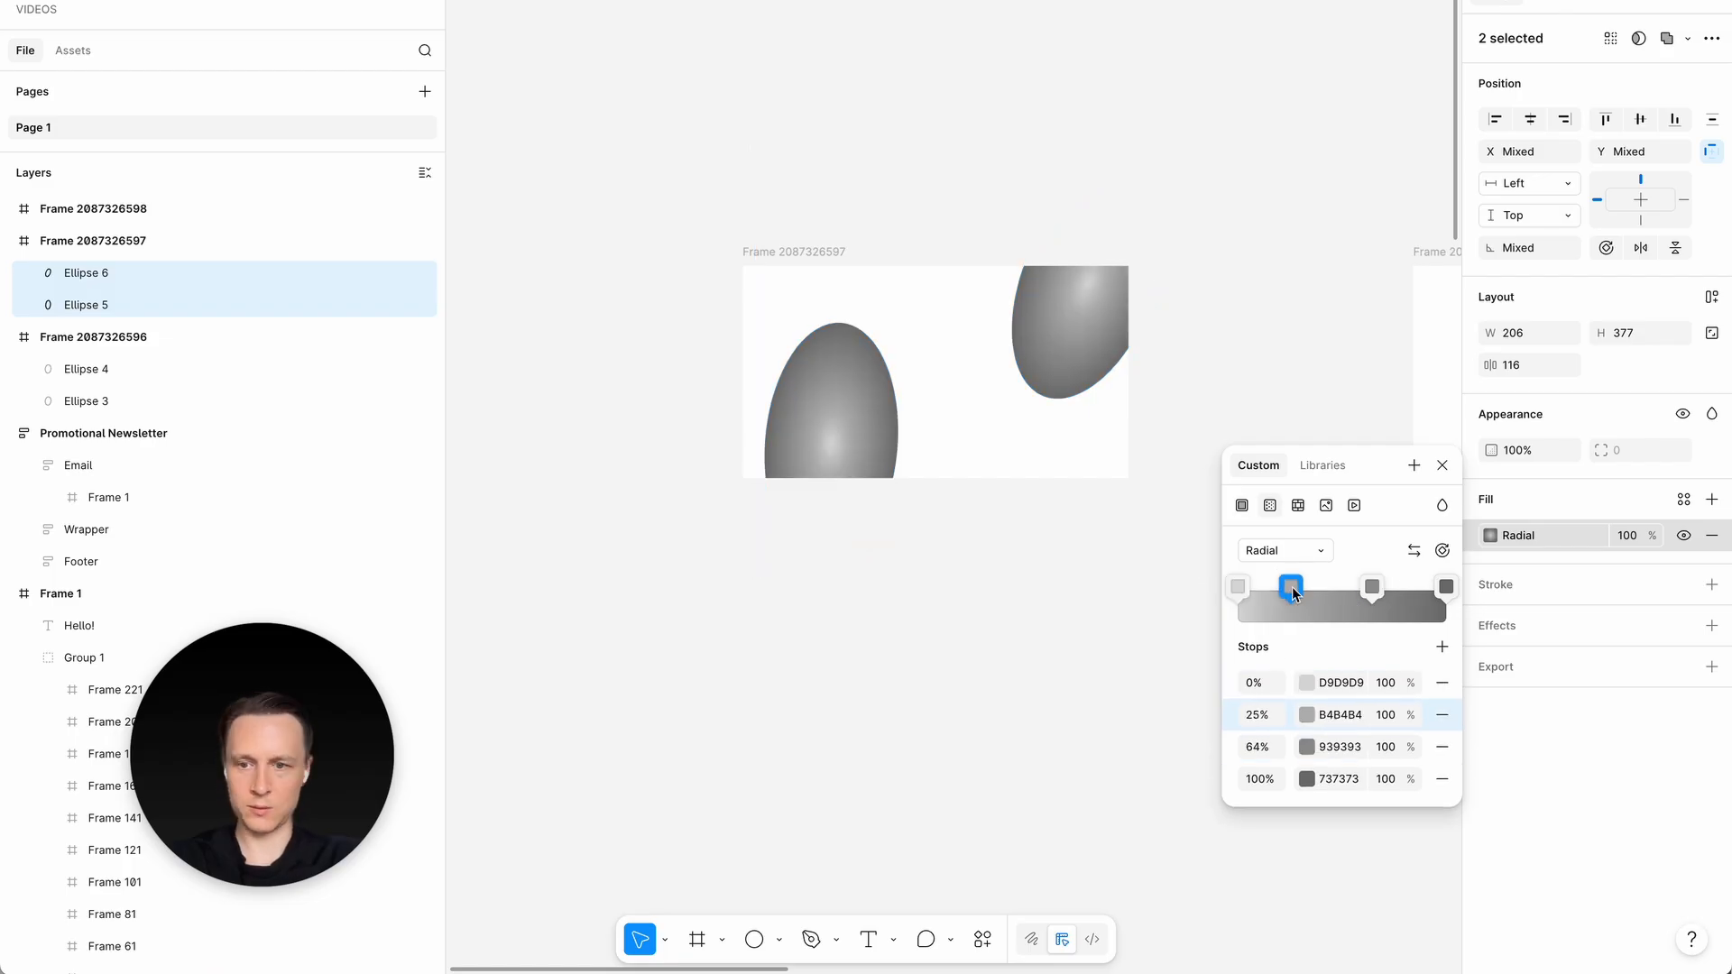
# - Color the gradient with alternating red and blue stops at 0%, 25%, 64% and 100%, starting from FF1515
pyautogui.click(1306, 714)
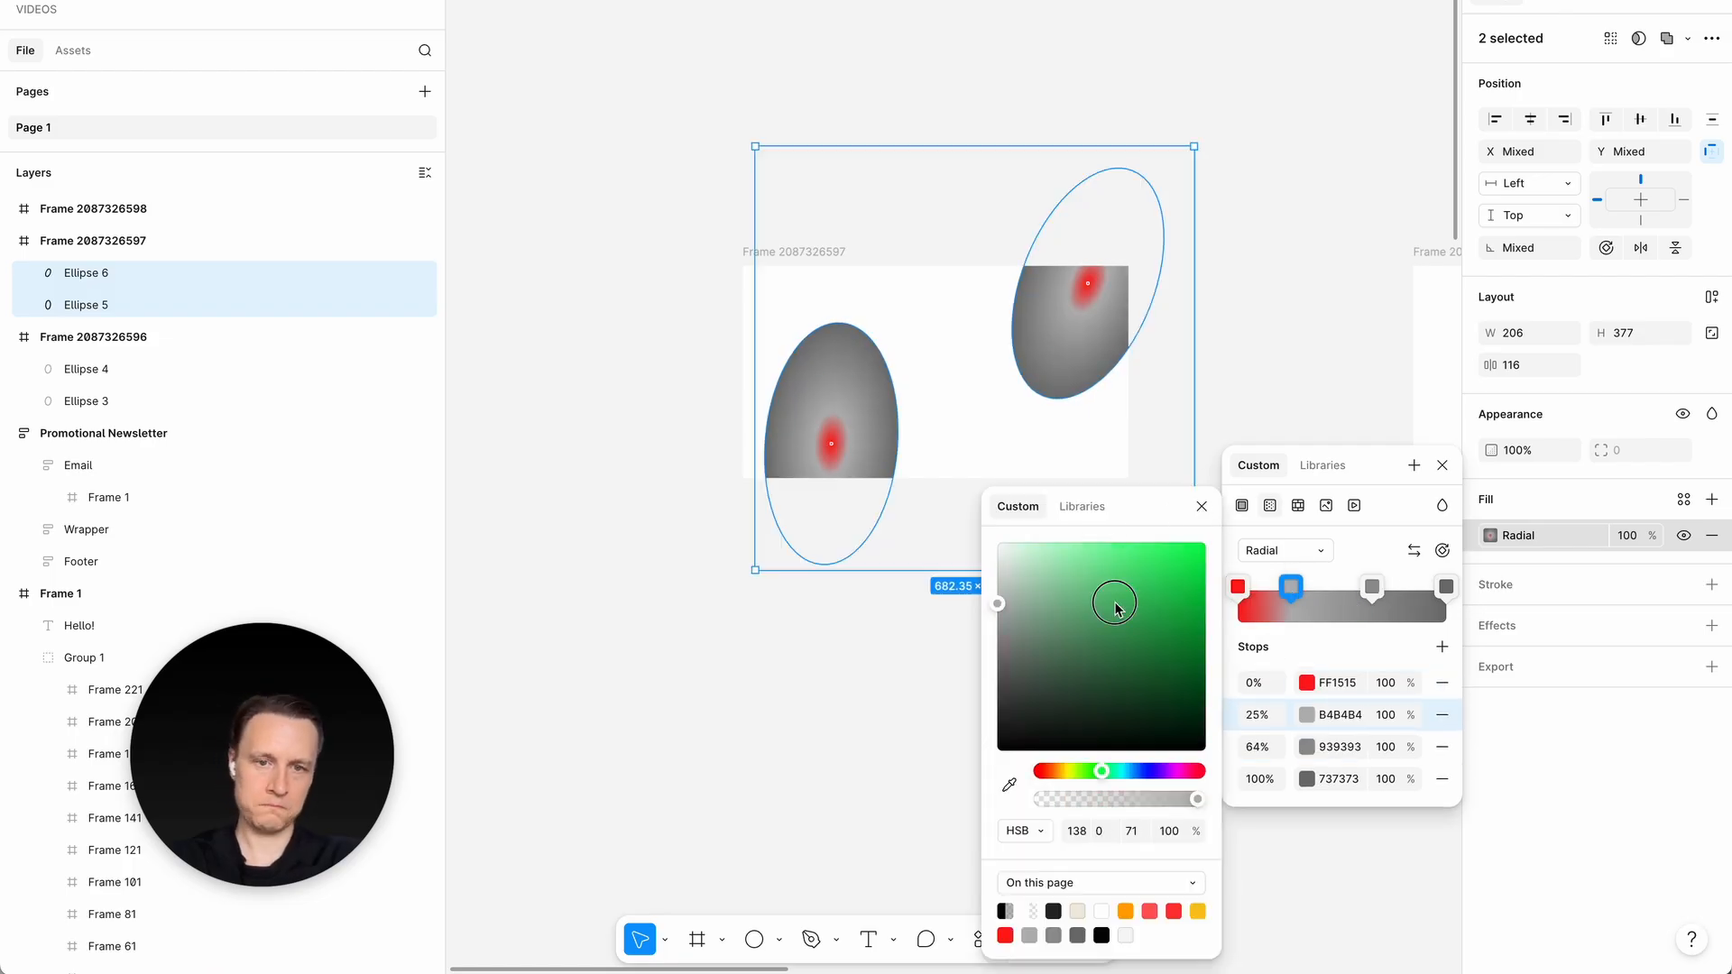
pyautogui.moveTo(1115, 609); pyautogui.dragTo(1133, 560)
pyautogui.click(1313, 276)
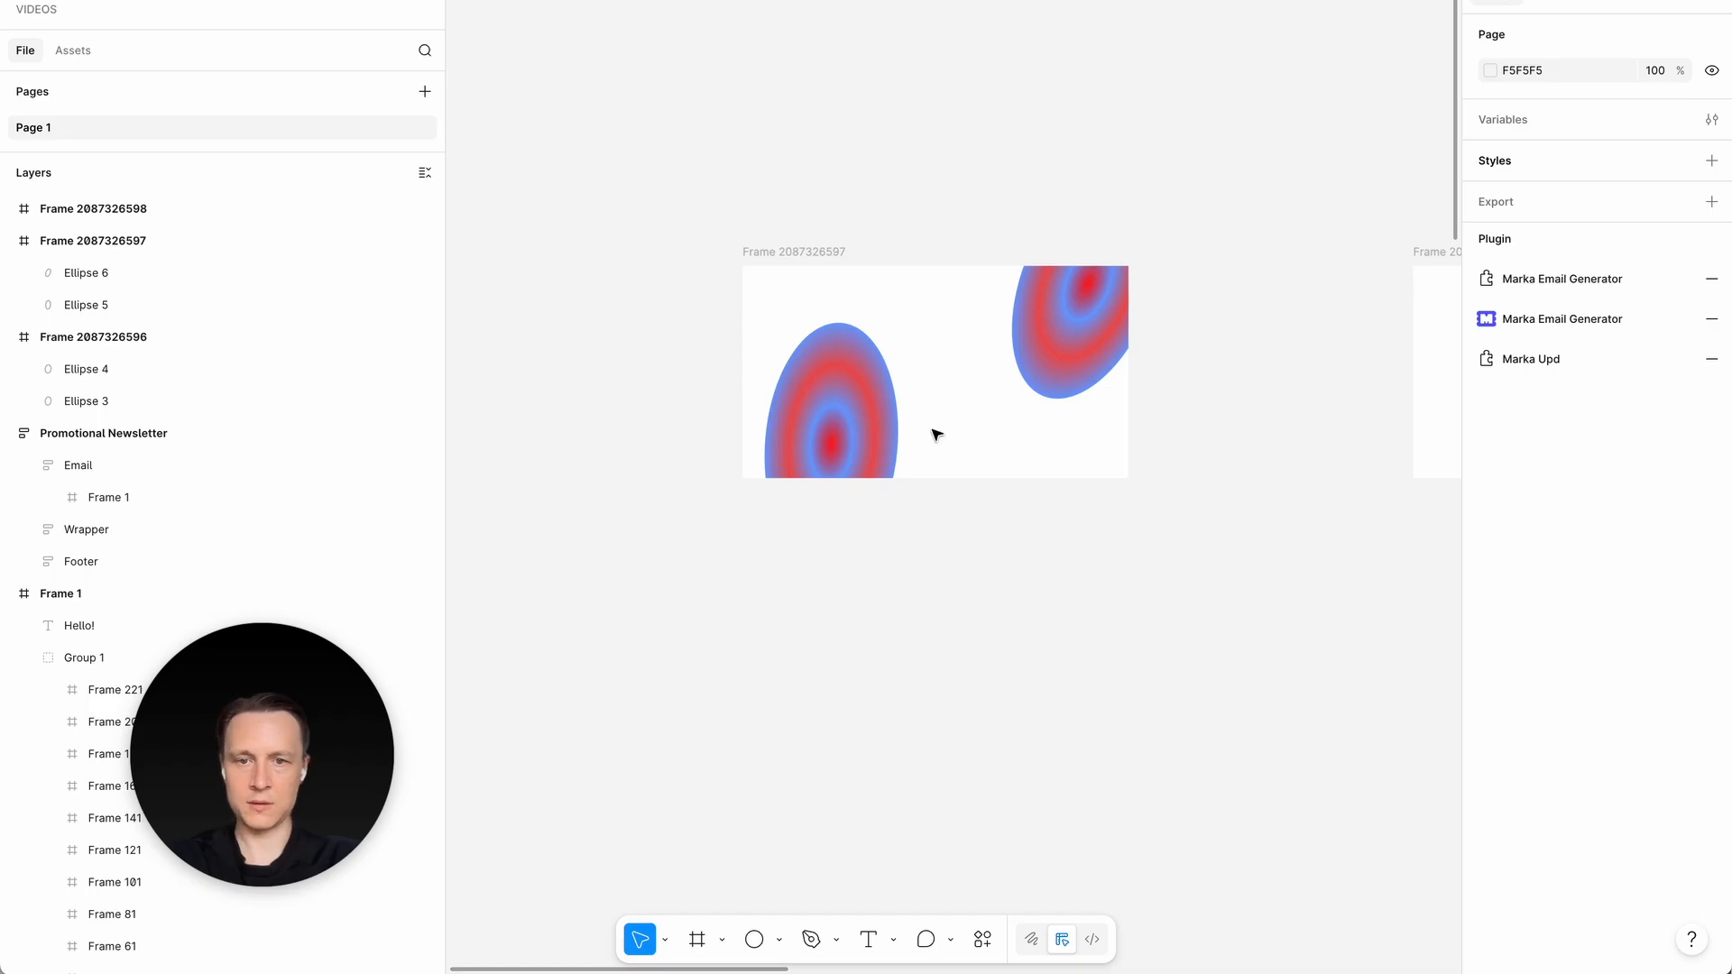
# - Add a uniform Layer blur effect to both gradient ellipses and increase its blur amount
pyautogui.click(837, 448)
pyautogui.keyDown('shift'); pyautogui.click(1082, 355); pyautogui.keyUp('shift')
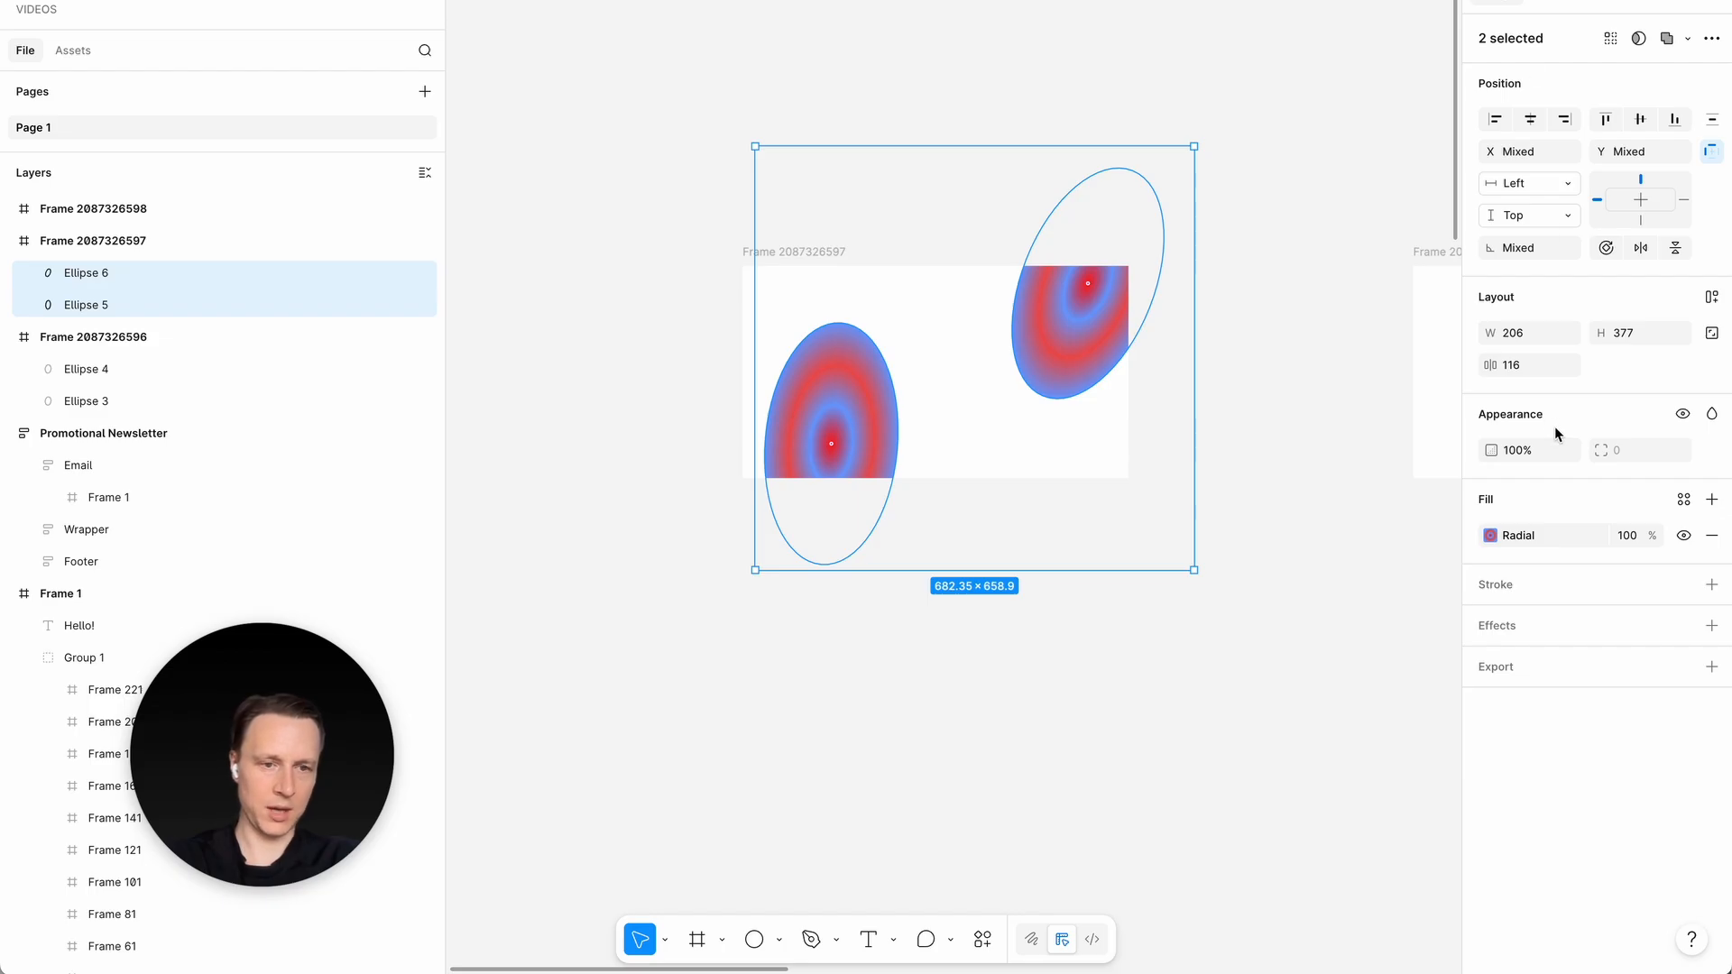
pyautogui.click(1711, 626)
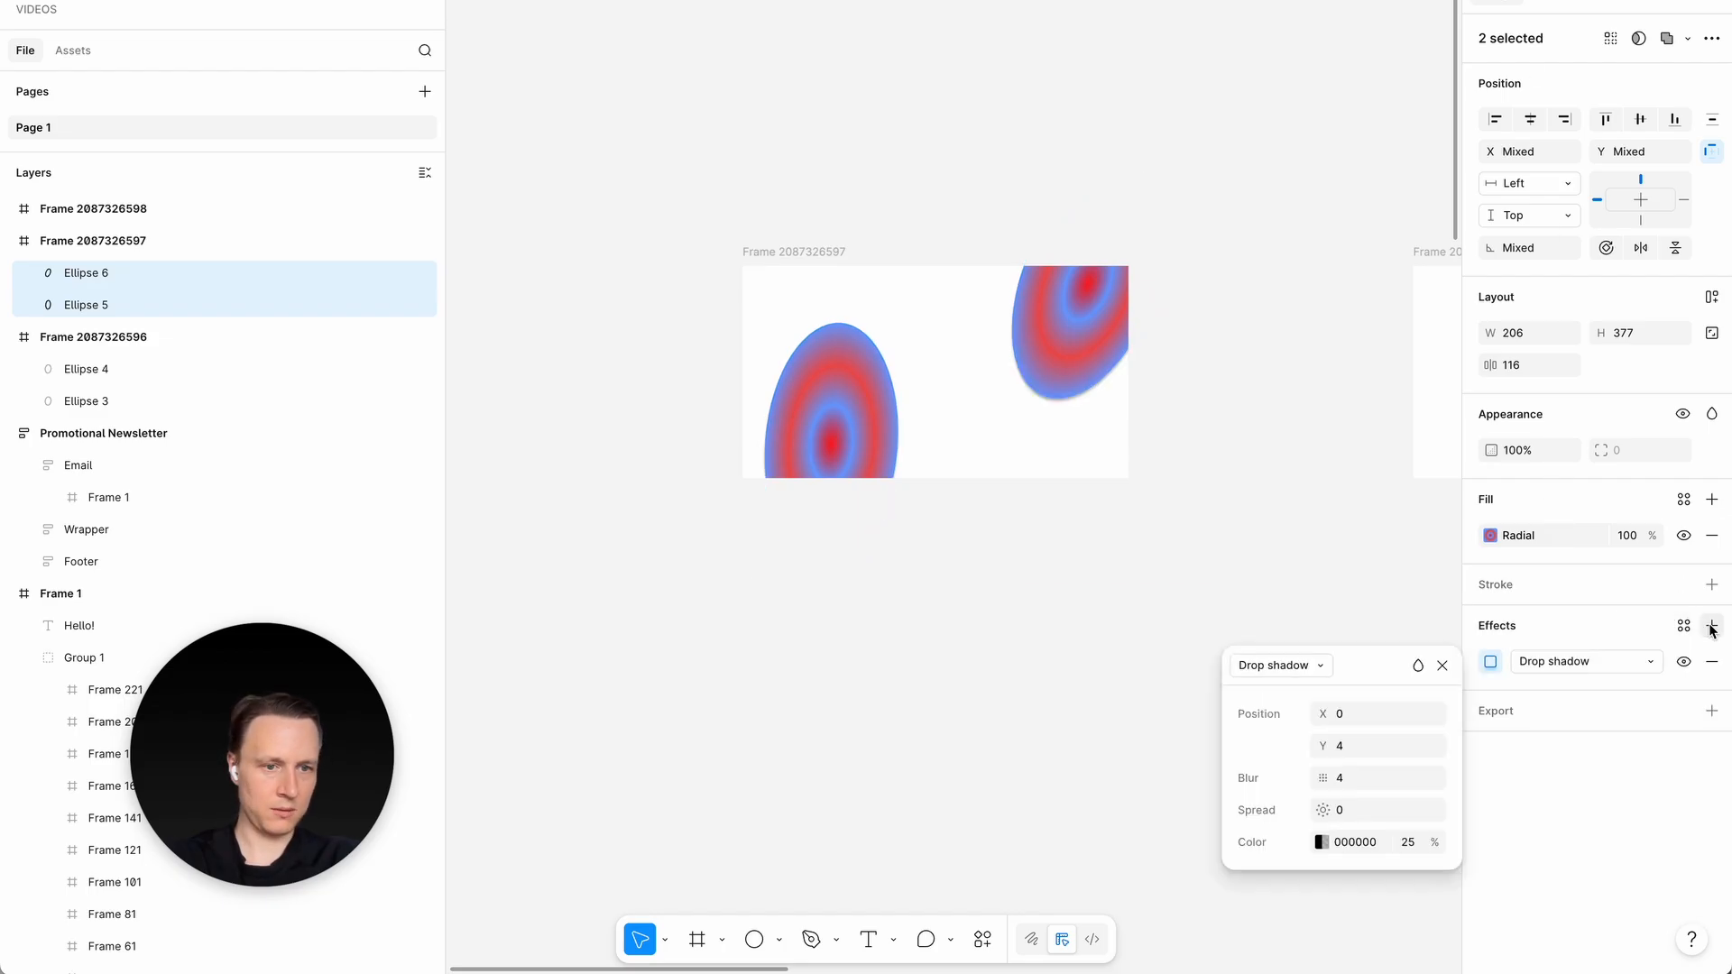
pyautogui.click(1268, 673)
pyautogui.click(1263, 796)
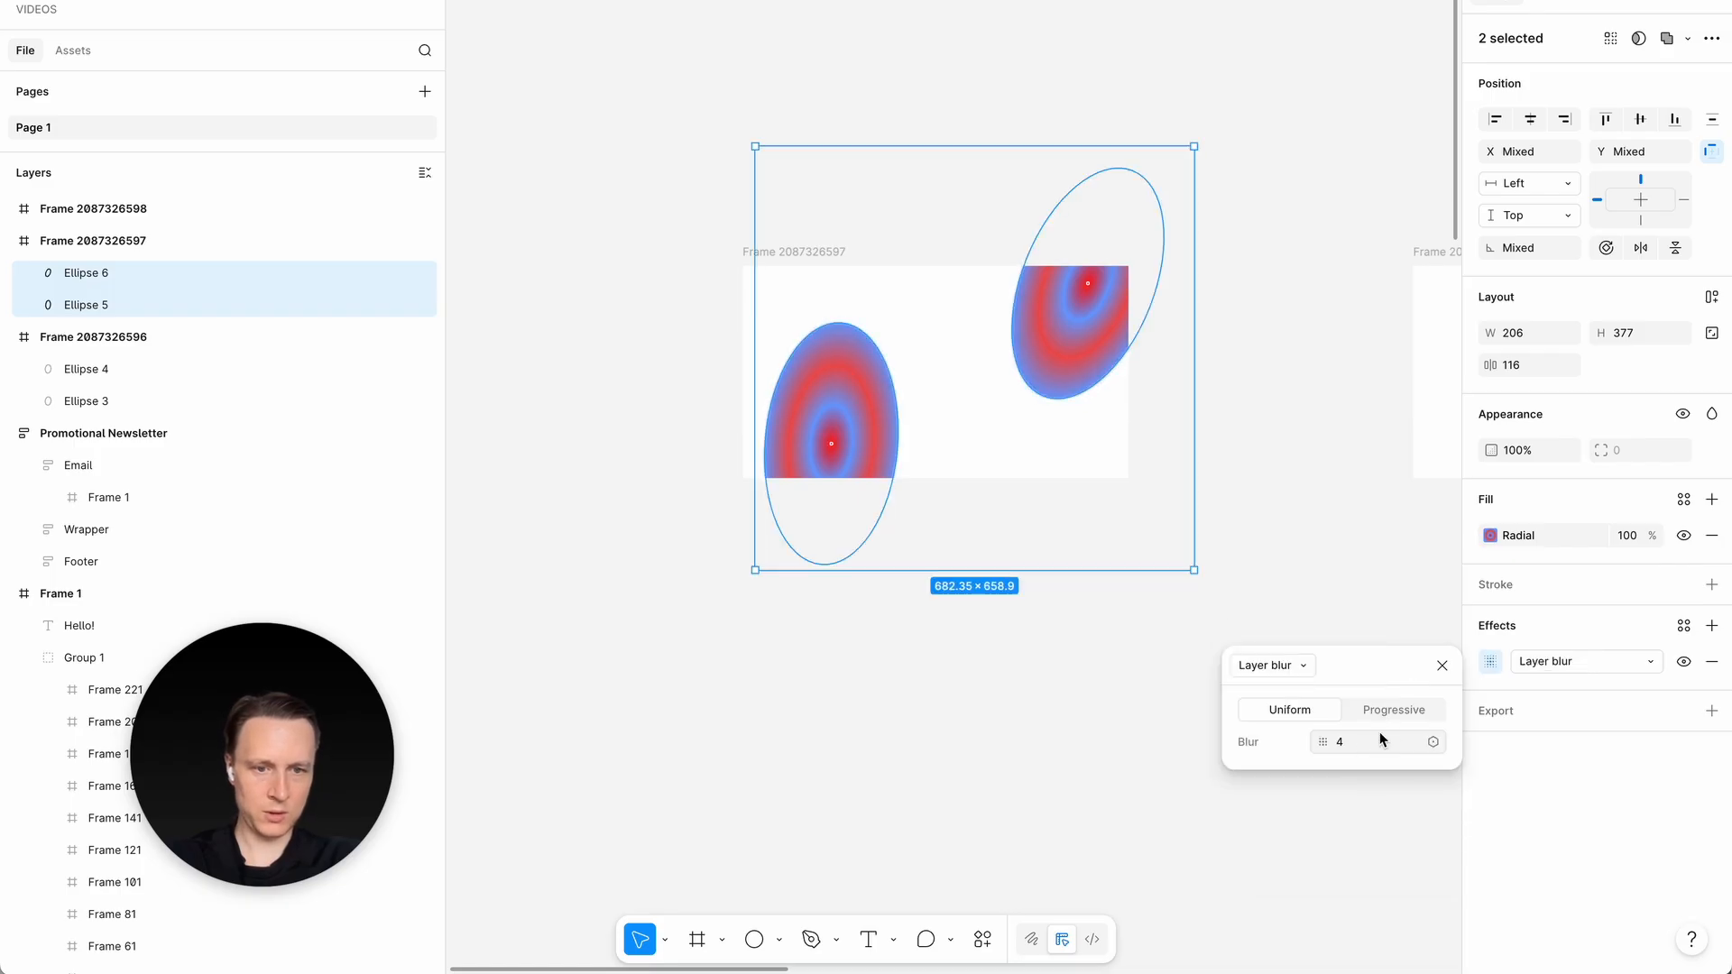
pyautogui.write('4')
pyautogui.press('Return')
pyautogui.click(950, 709)
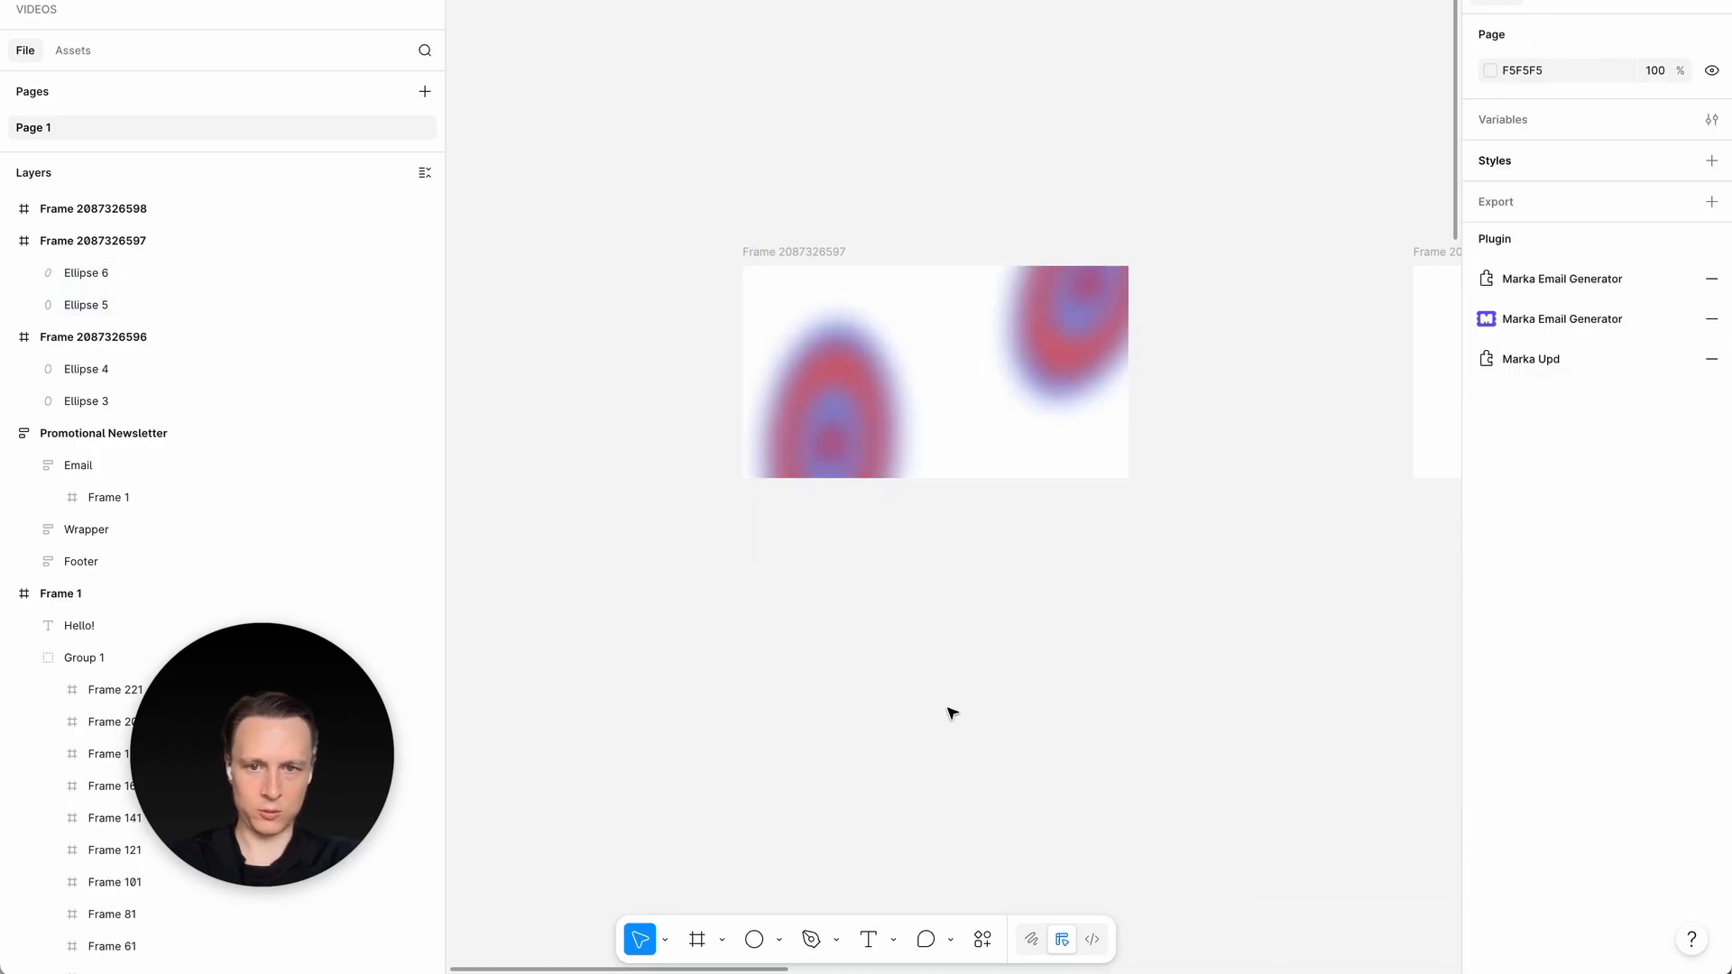
pyautogui.click(879, 463)
pyautogui.keyDown('shift'); pyautogui.click(1057, 366); pyautogui.keyUp('shift')
pyautogui.click(968, 670)
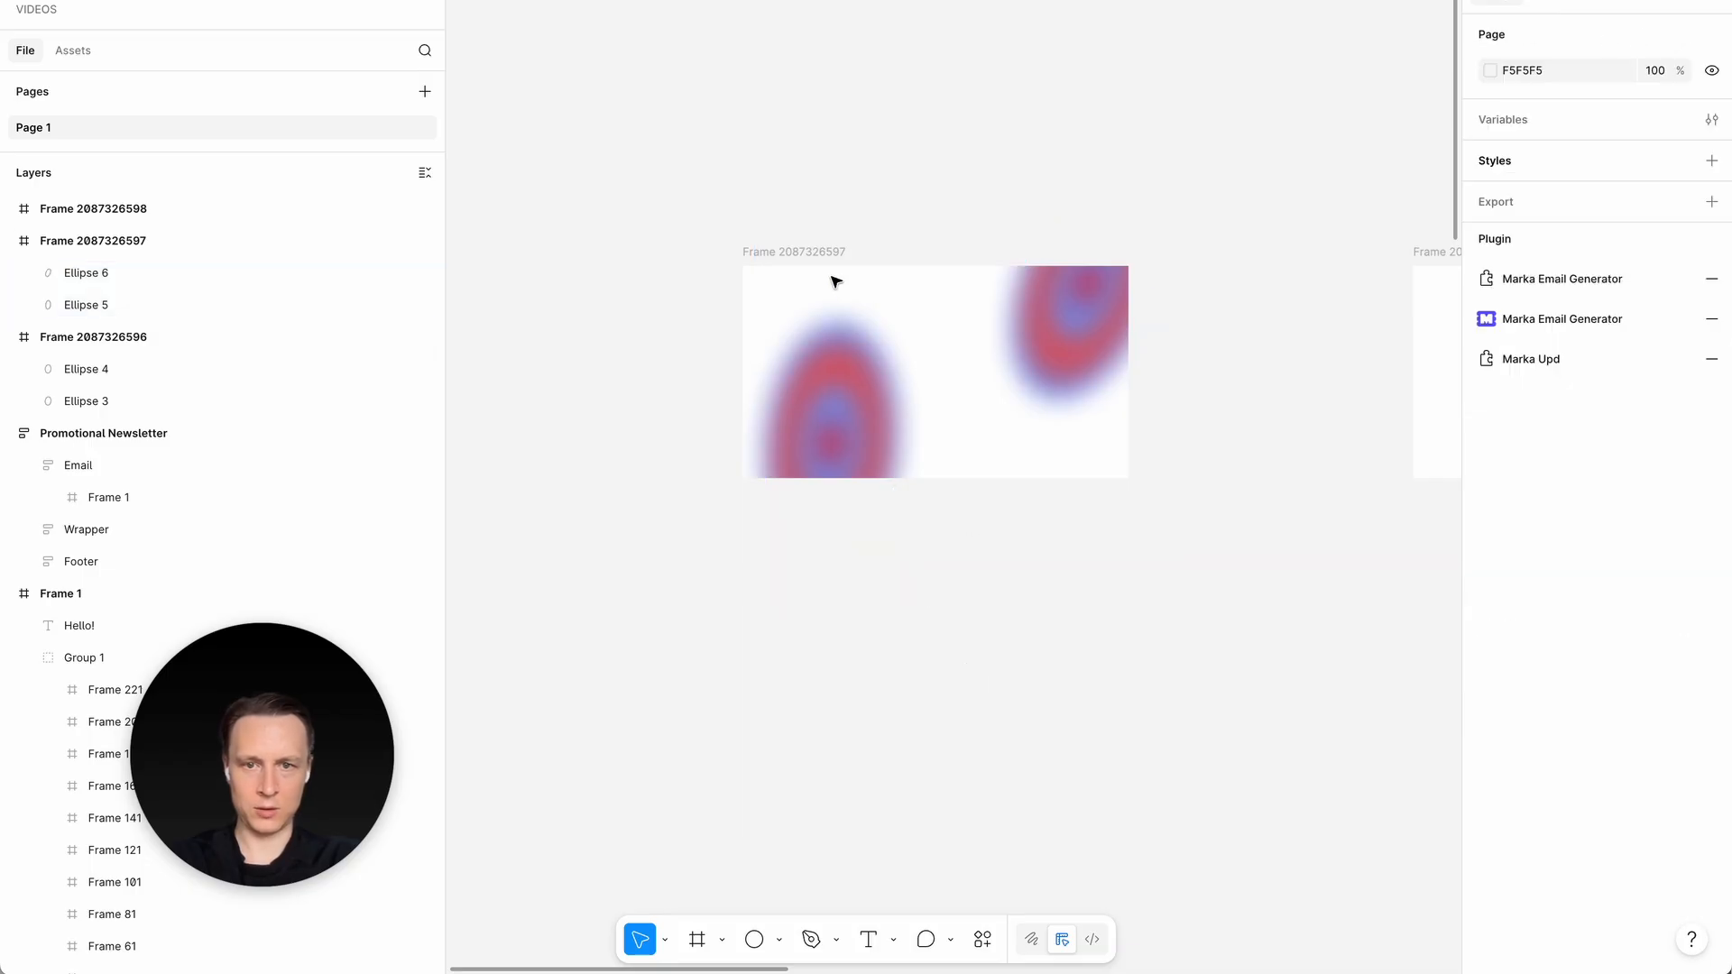
# - Move the frame with the ellipses about 45 px to the left and delete the empty frame beside it
pyautogui.moveTo(830, 255); pyautogui.dragTo(801, 257)
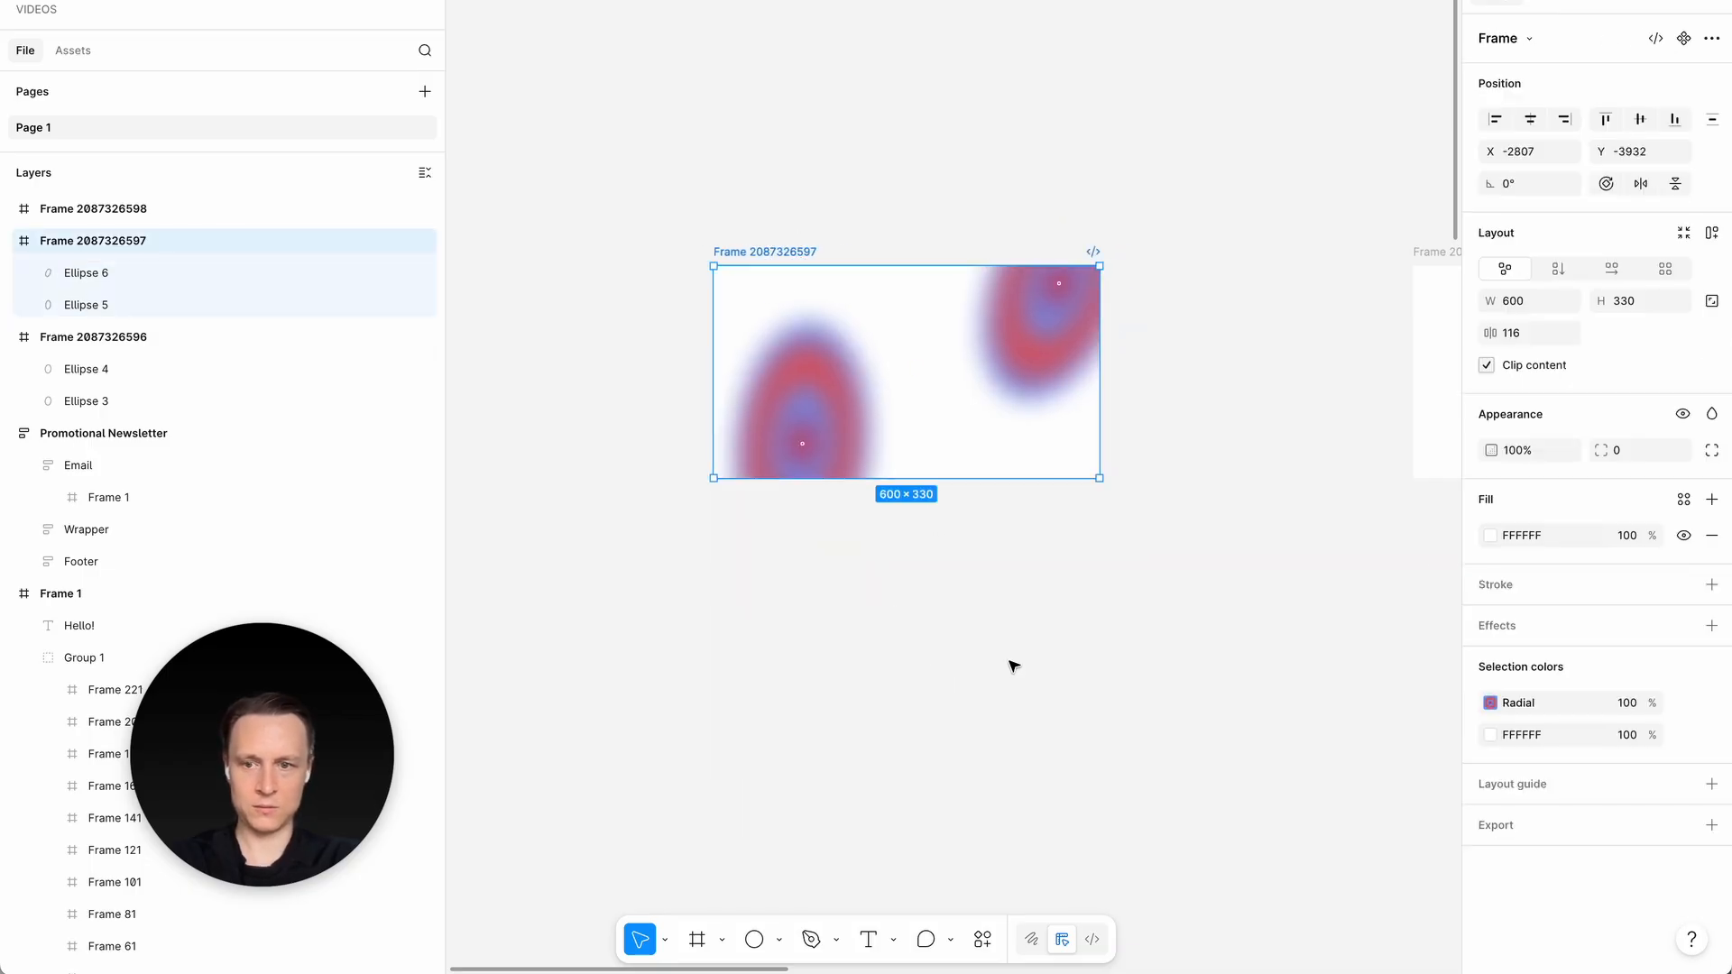
pyautogui.click(1441, 404)
pyautogui.press('Delete')
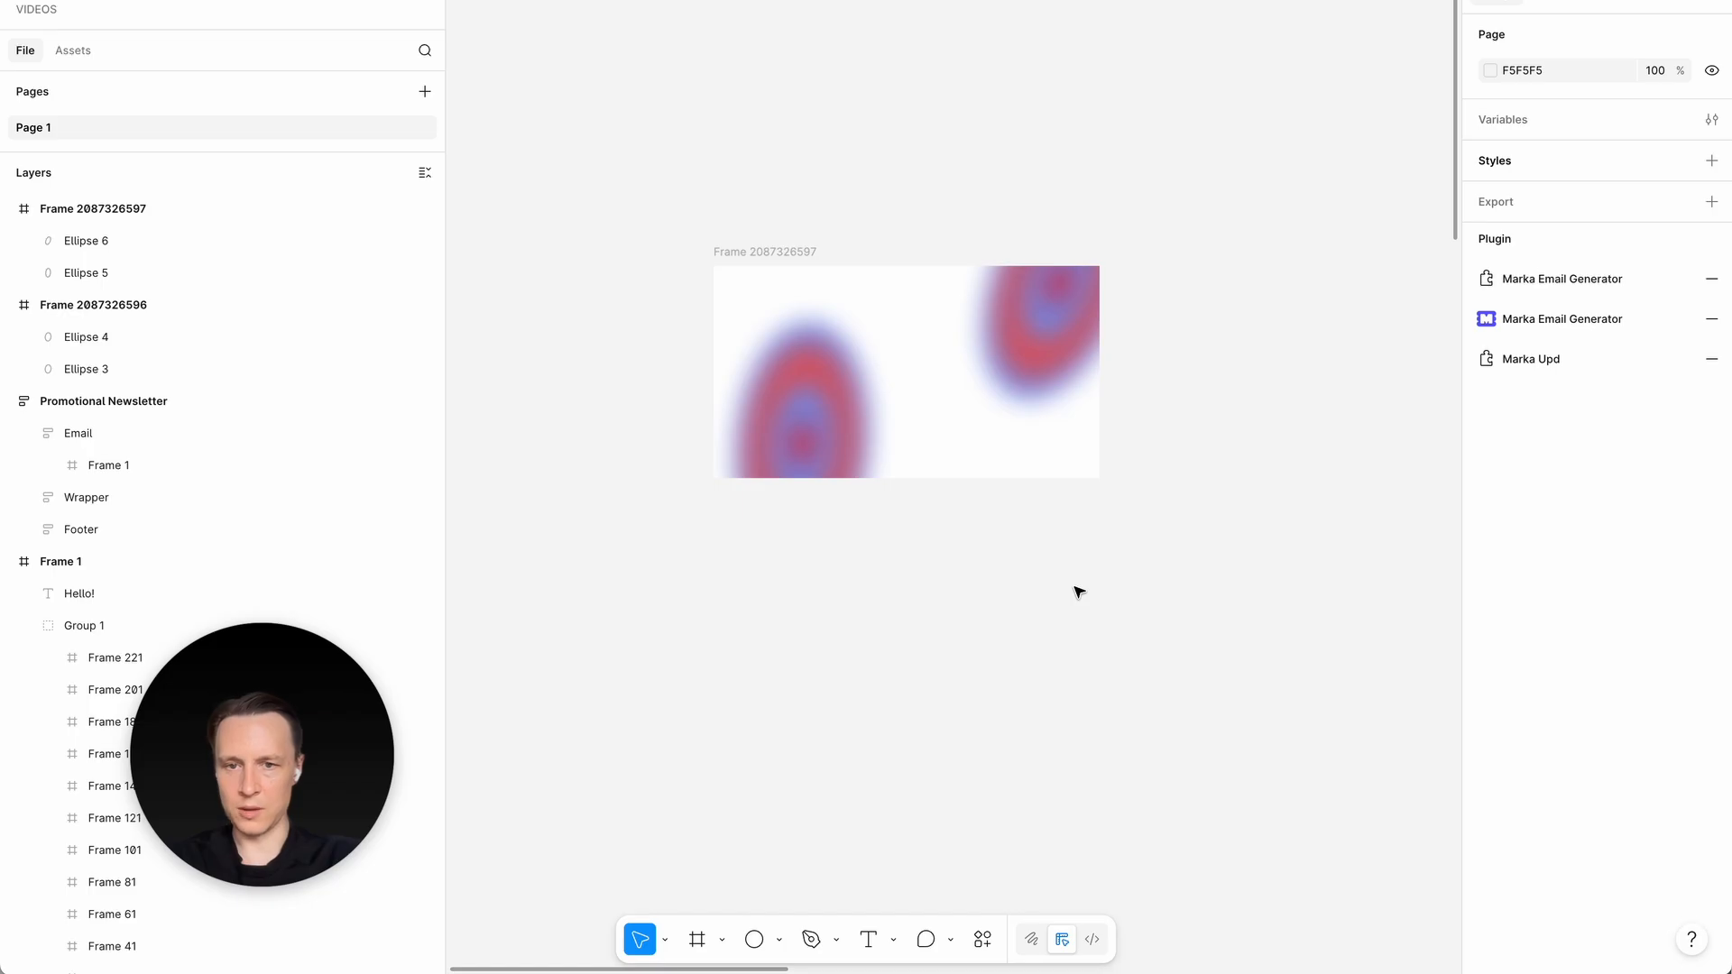
# - Draw a 30 × 30 frame beside the ellipse frame and remove its fill
pyautogui.press('f')
pyautogui.moveTo(618, 266); pyautogui.dragTo(656, 347)
pyautogui.scroll(5, 630, 259)
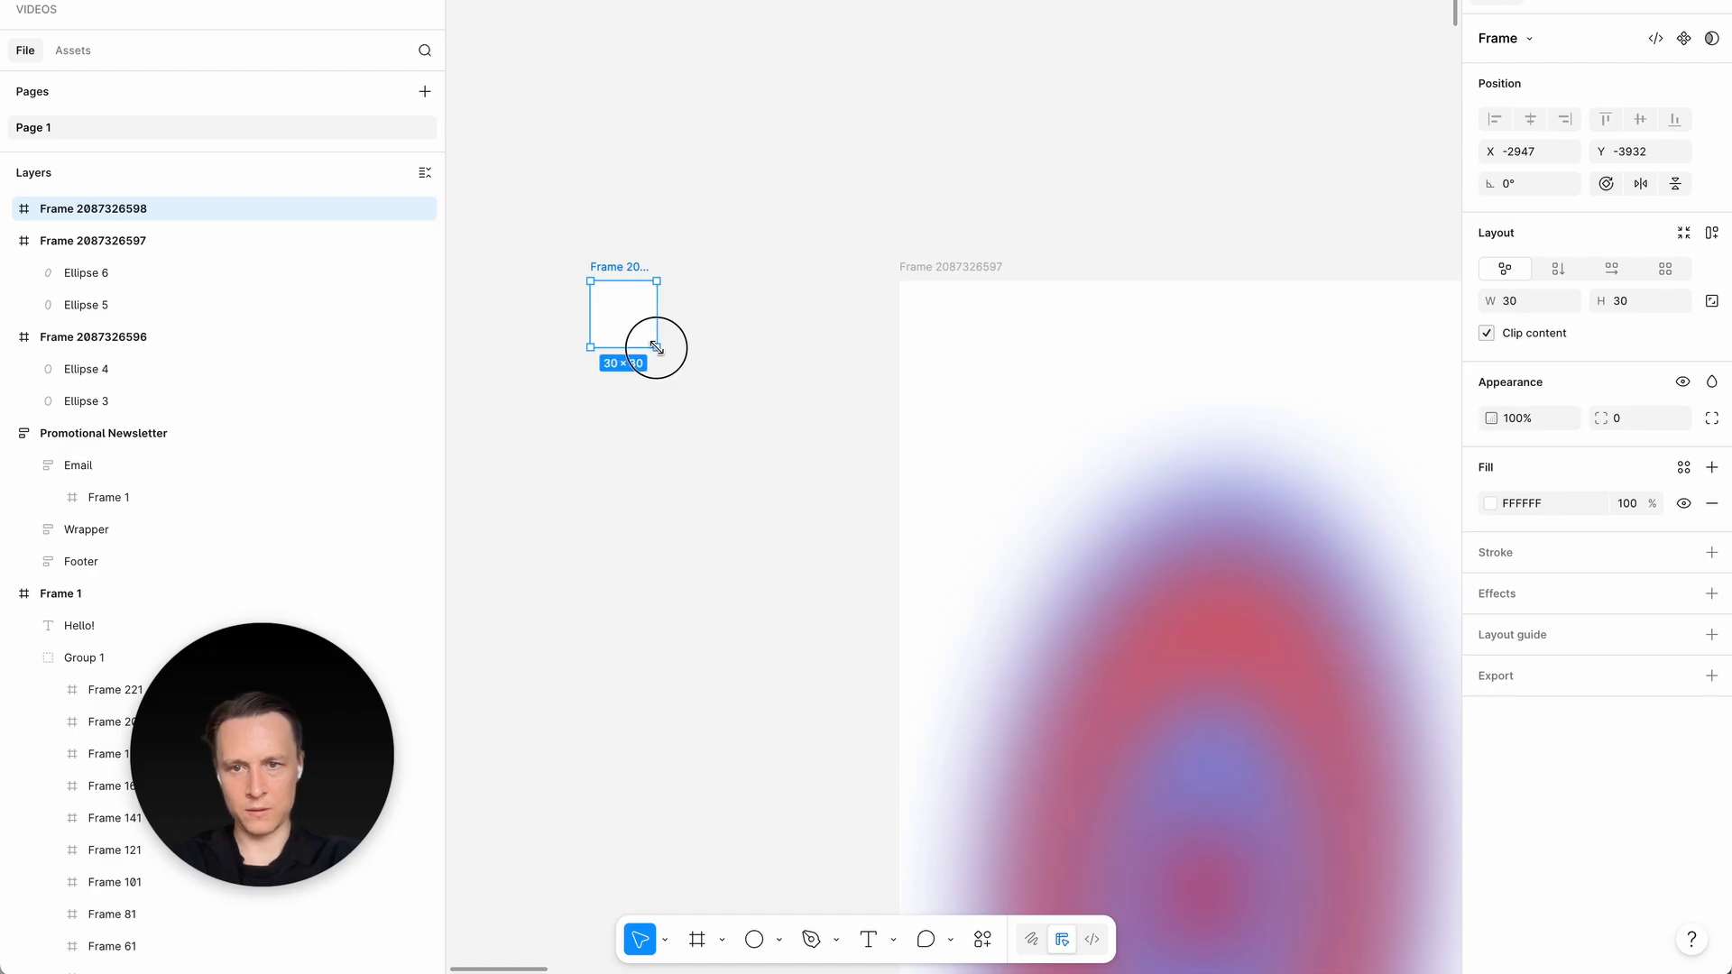
pyautogui.click(1707, 504)
# - Lock the two blurred ellipse layers inside the large frame
pyautogui.click(938, 270)
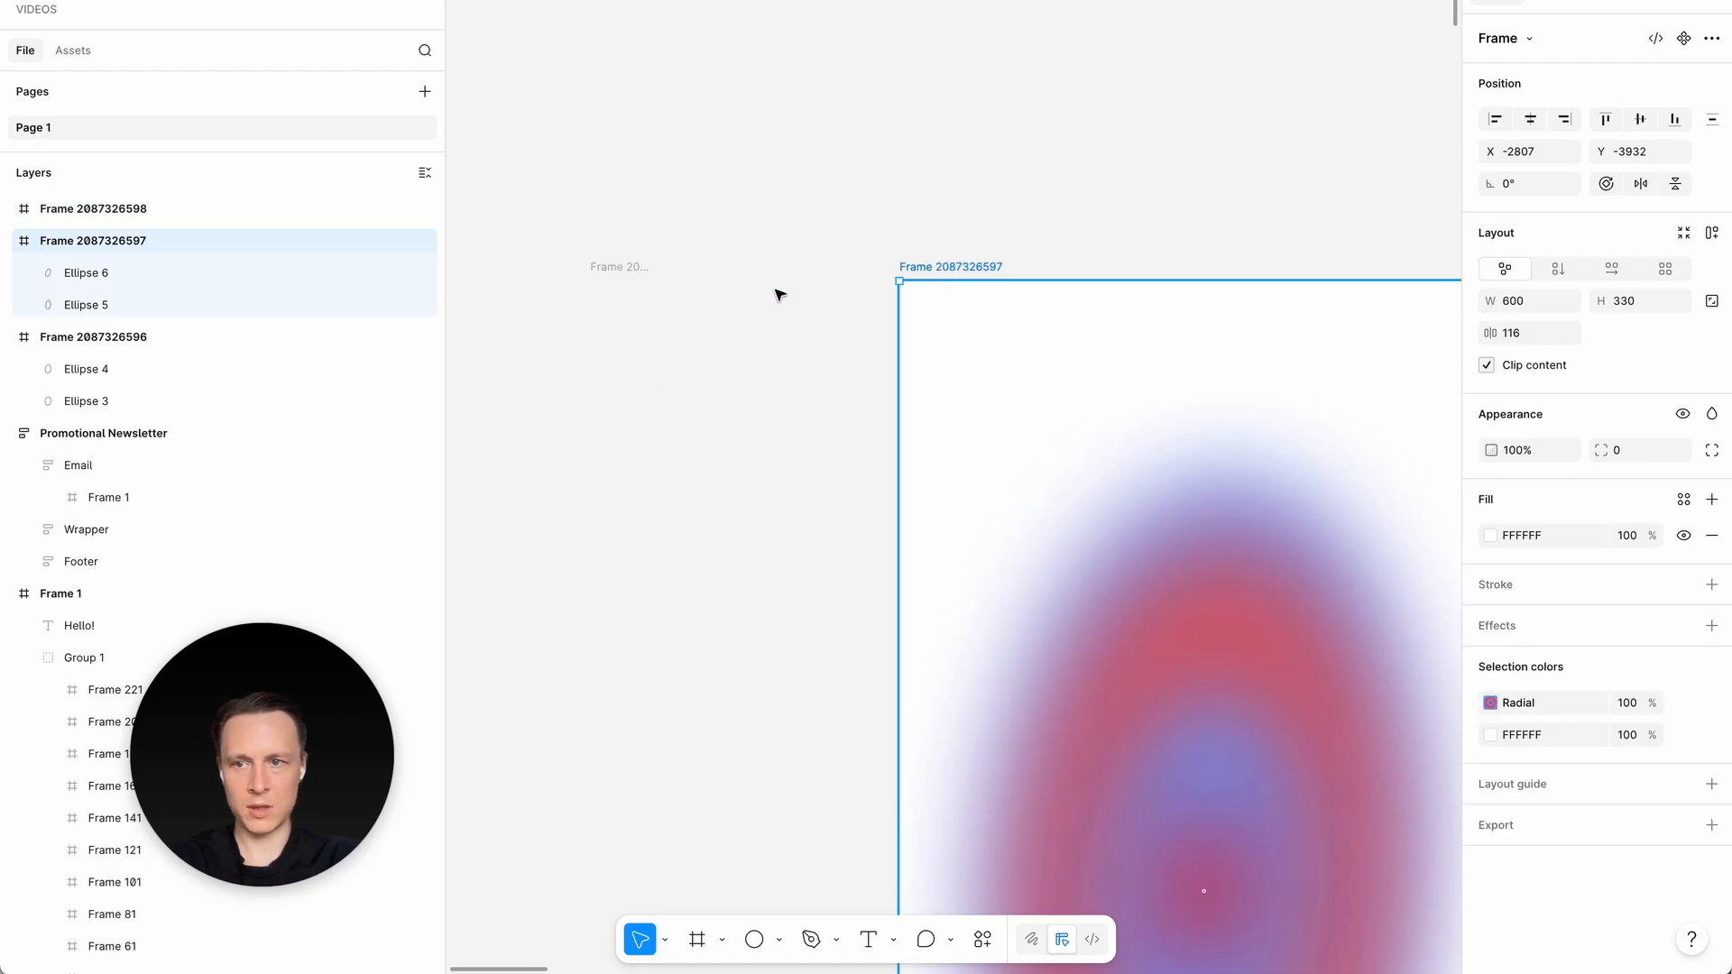
pyautogui.click(174, 271)
pyautogui.keyDown('shift'); pyautogui.click(166, 303); pyautogui.keyUp('shift')
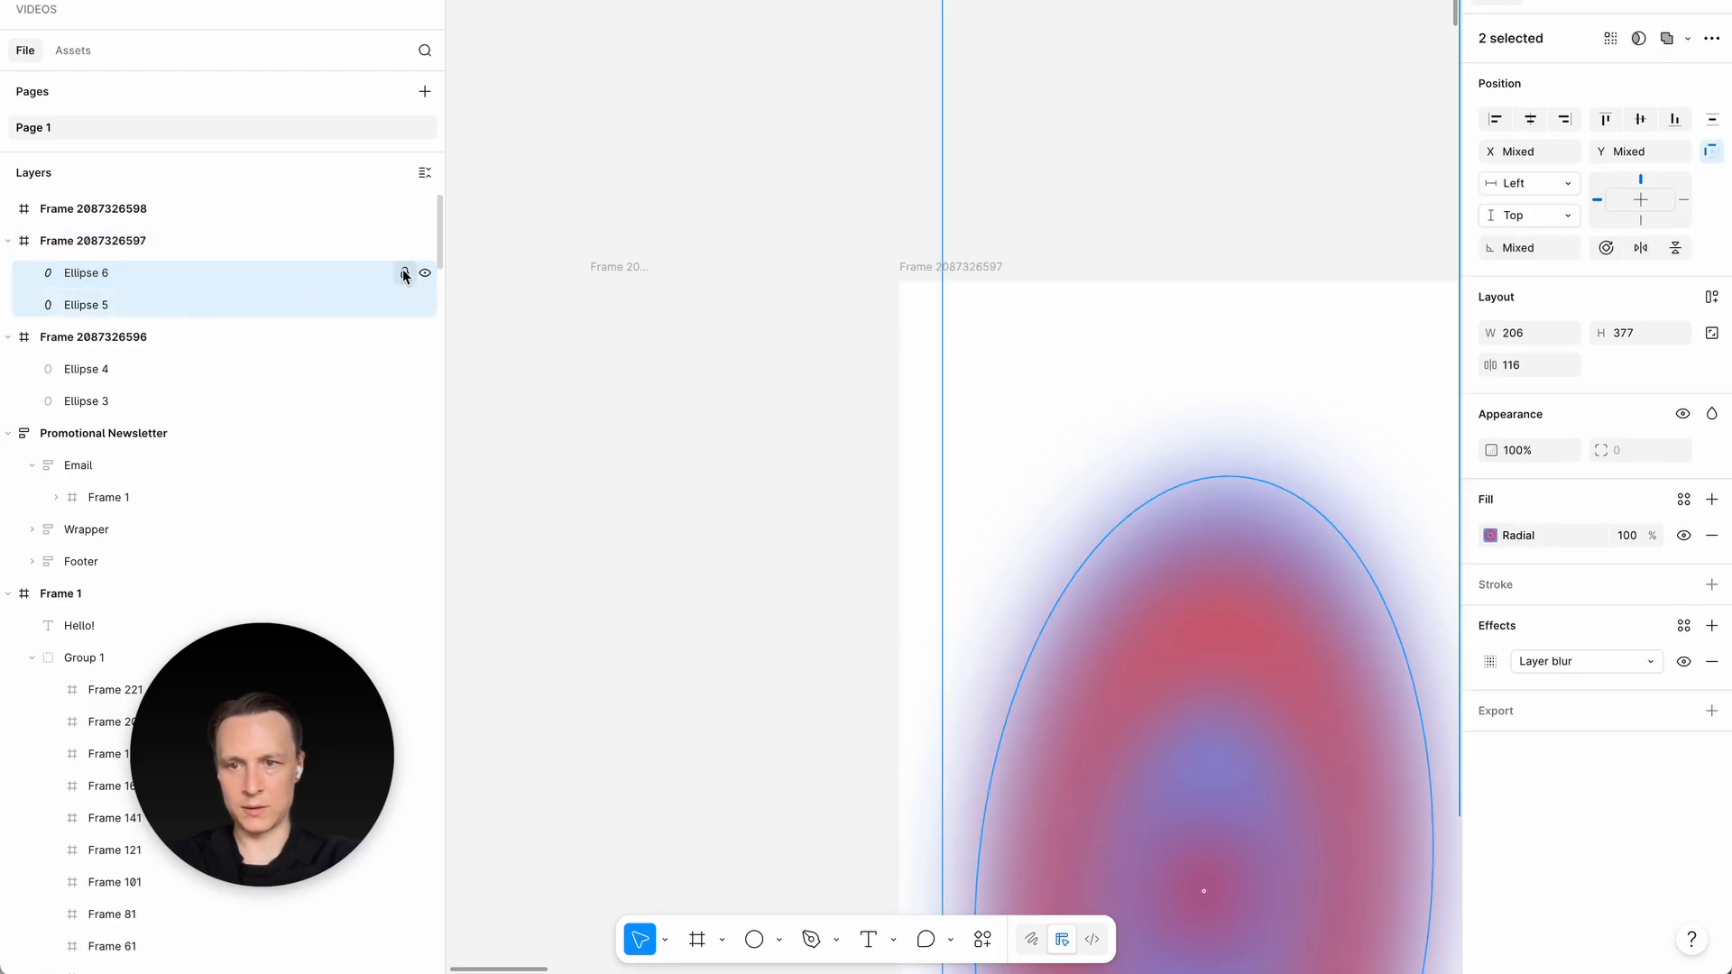
pyautogui.click(404, 272)
pyautogui.click(404, 304)
pyautogui.click(559, 352)
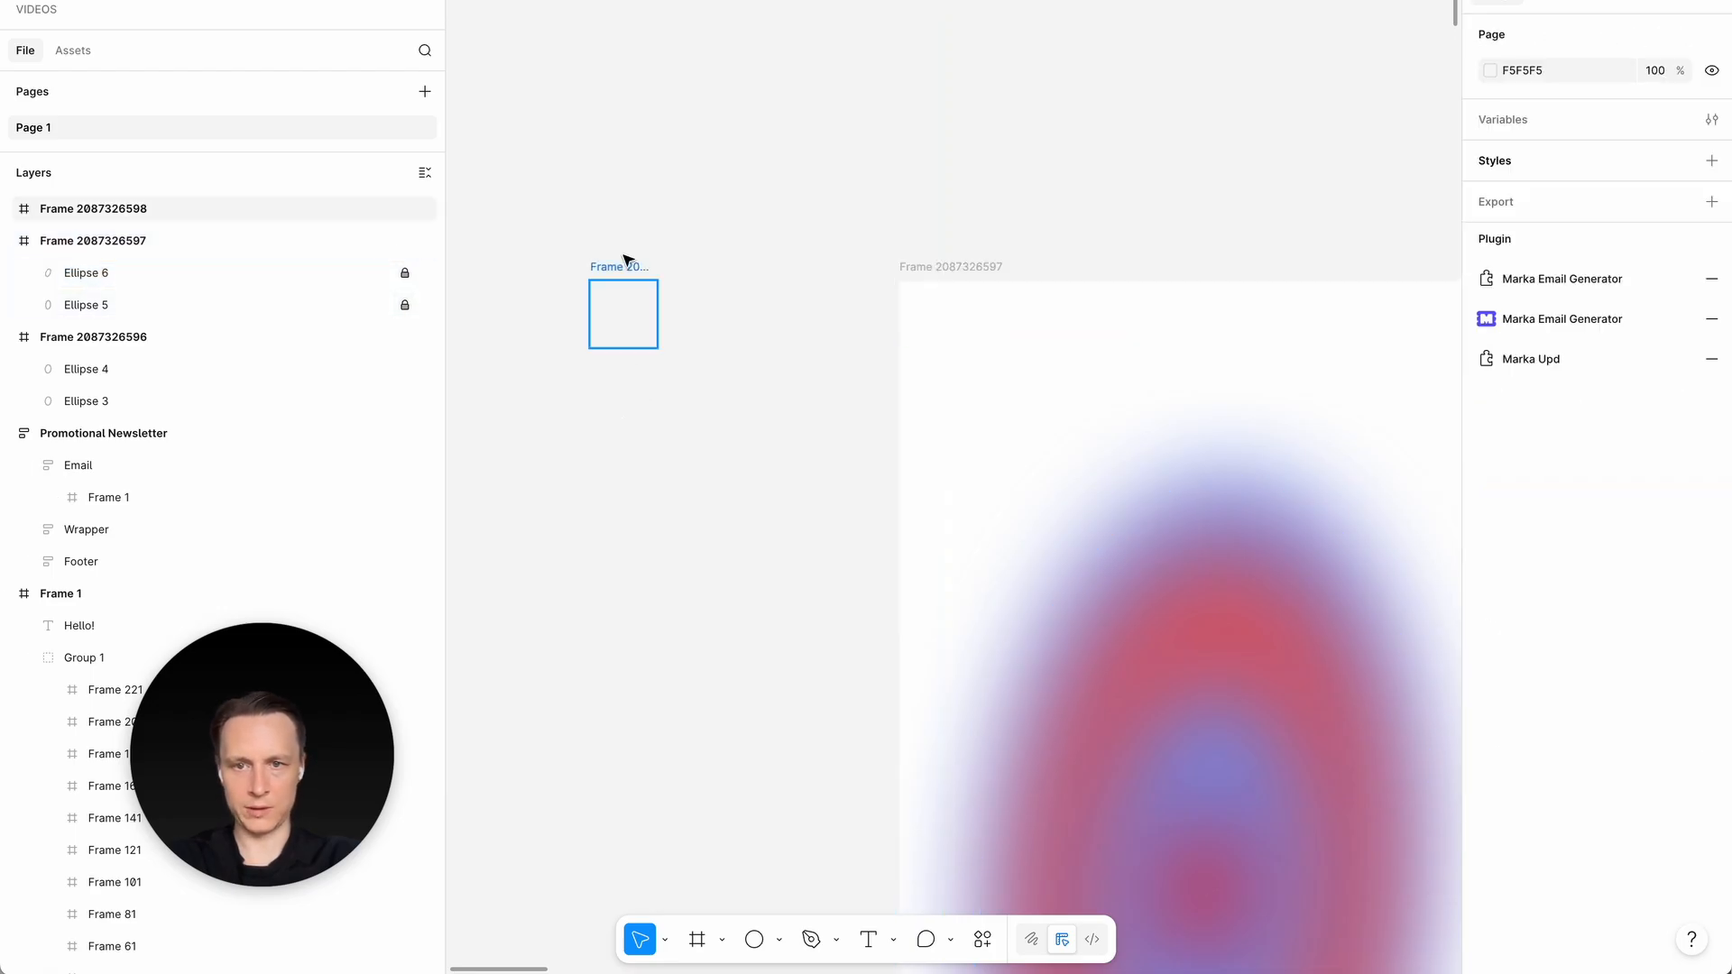
# - Move the 30 × 30 frame into the large frame's top-left corner and place a duplicate directly to its right
pyautogui.click(622, 291)
pyautogui.click(668, 326)
pyautogui.click(622, 319)
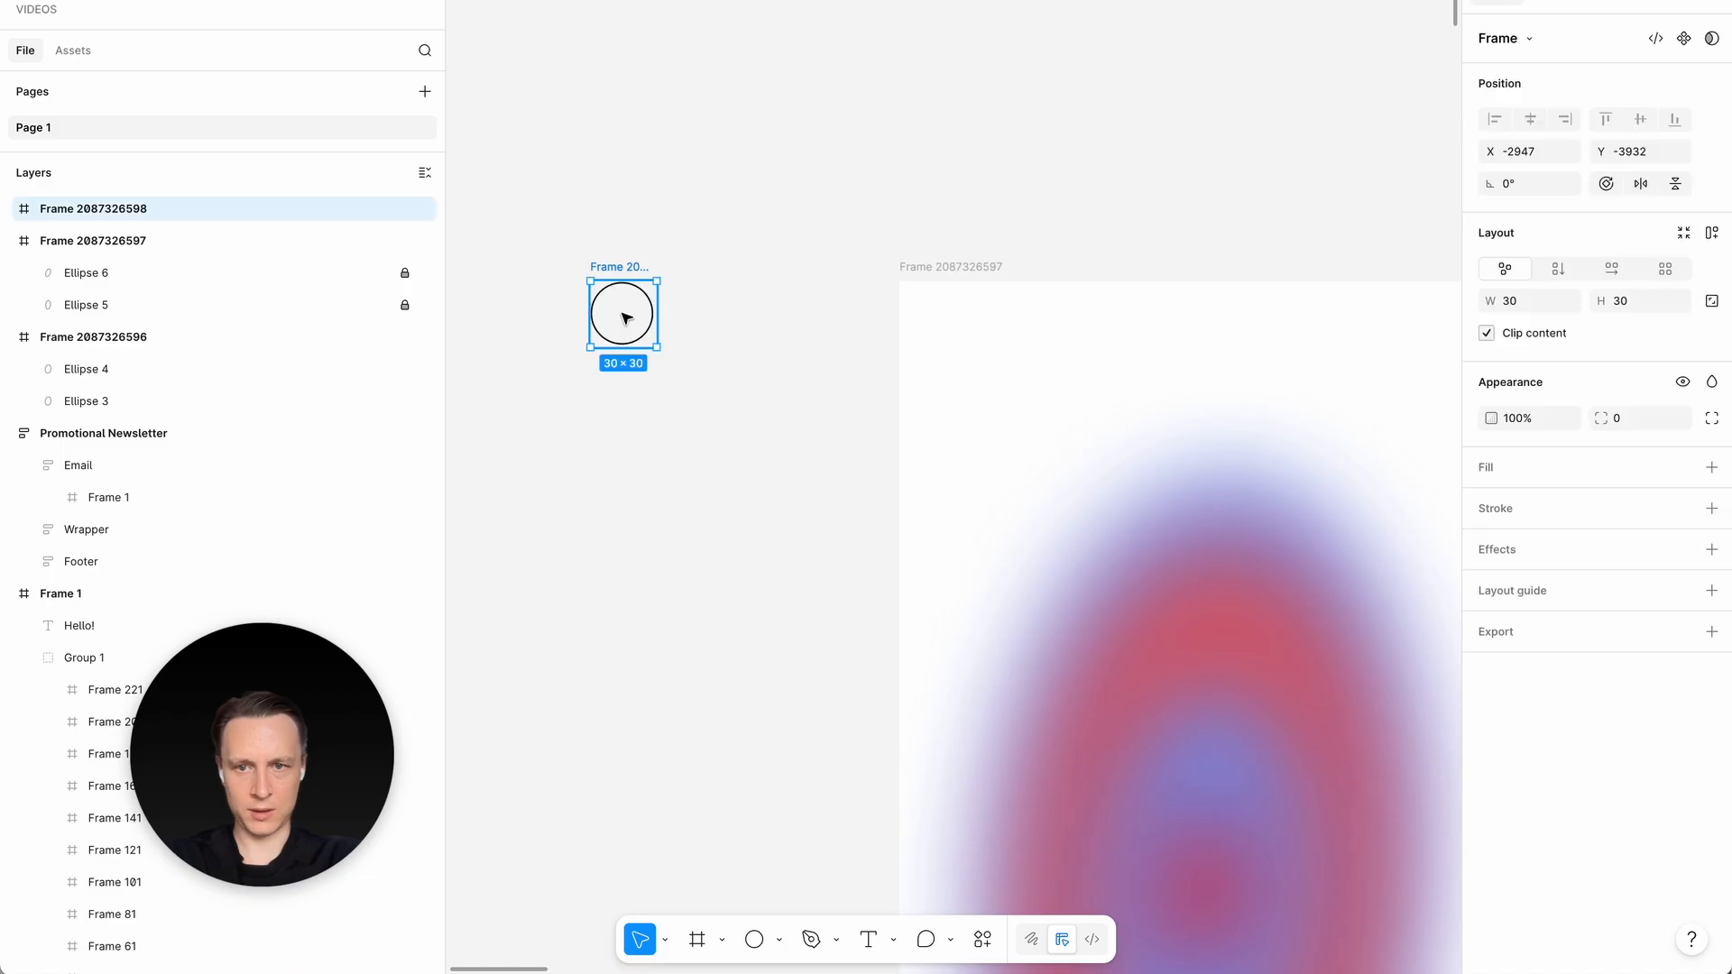
pyautogui.moveTo(622, 319); pyautogui.dragTo(1014, 333)
pyautogui.keyDown('shift'); pyautogui.click(937, 336); pyautogui.keyUp('shift')
pyautogui.hscroll(3, 1168, 460)
pyautogui.scroll(-1, 1168, 460)
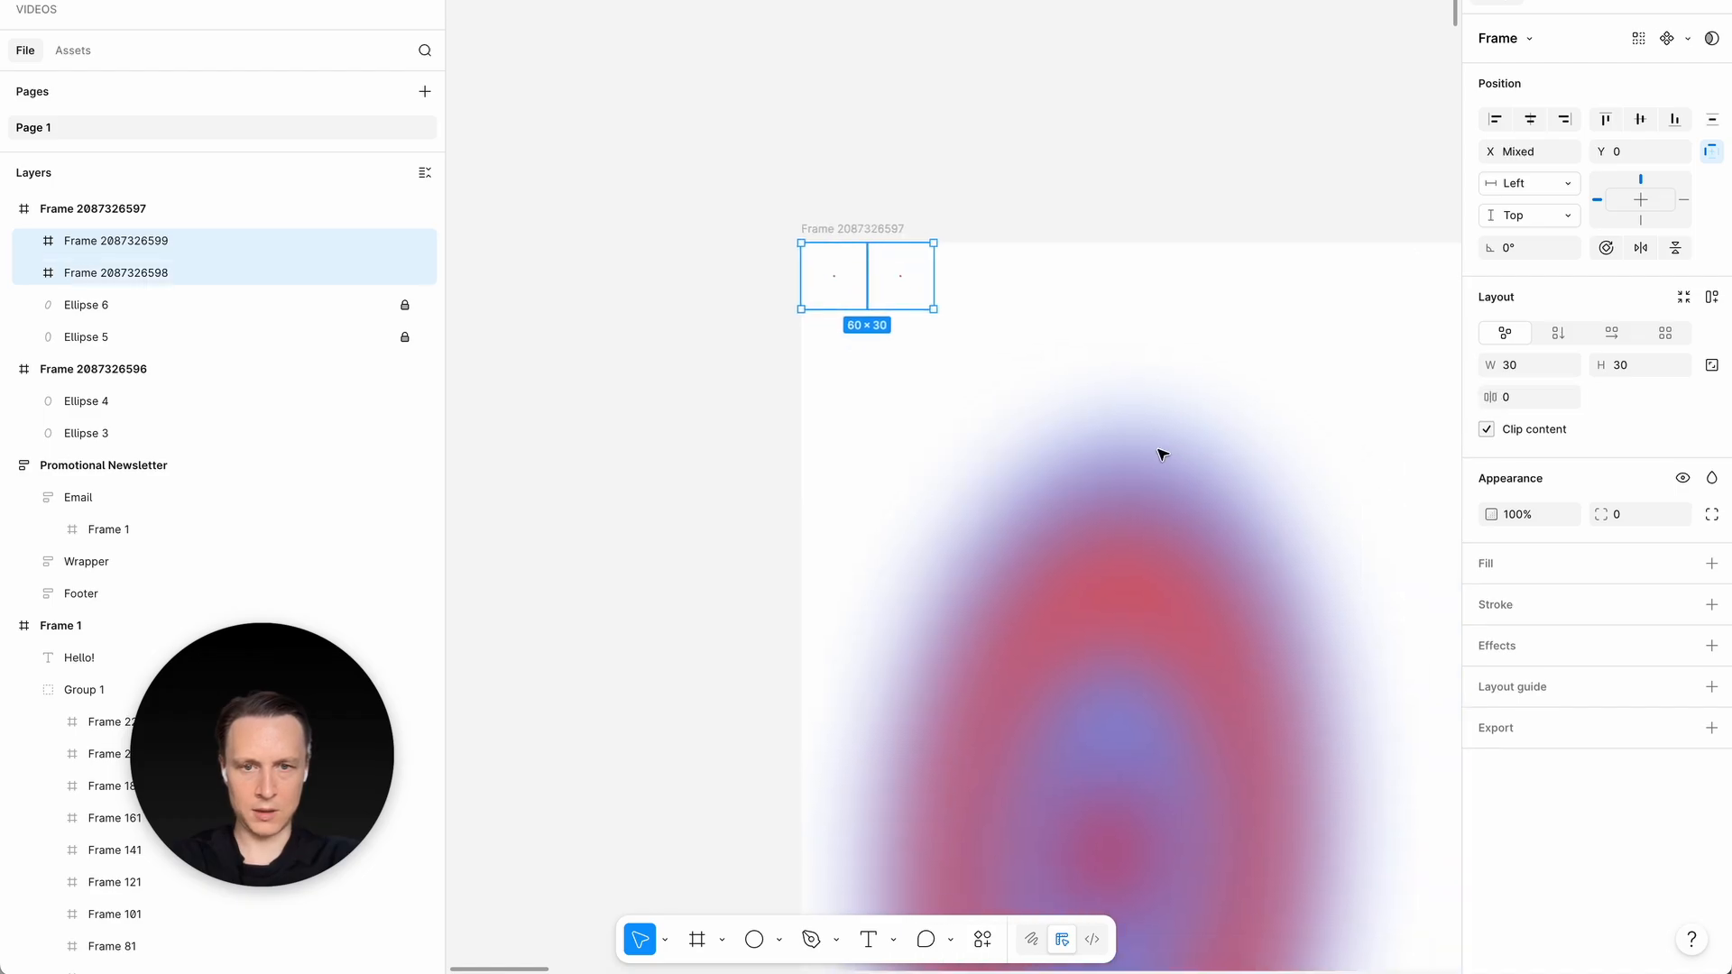
# - Keep duplicating the 30 × 30 frame at 30 px spacing until a row of 20 spans the large frame's 600 px width
pyautogui.click(881, 367)
pyautogui.click(884, 298)
pyautogui.scroll(-3, 886, 302)
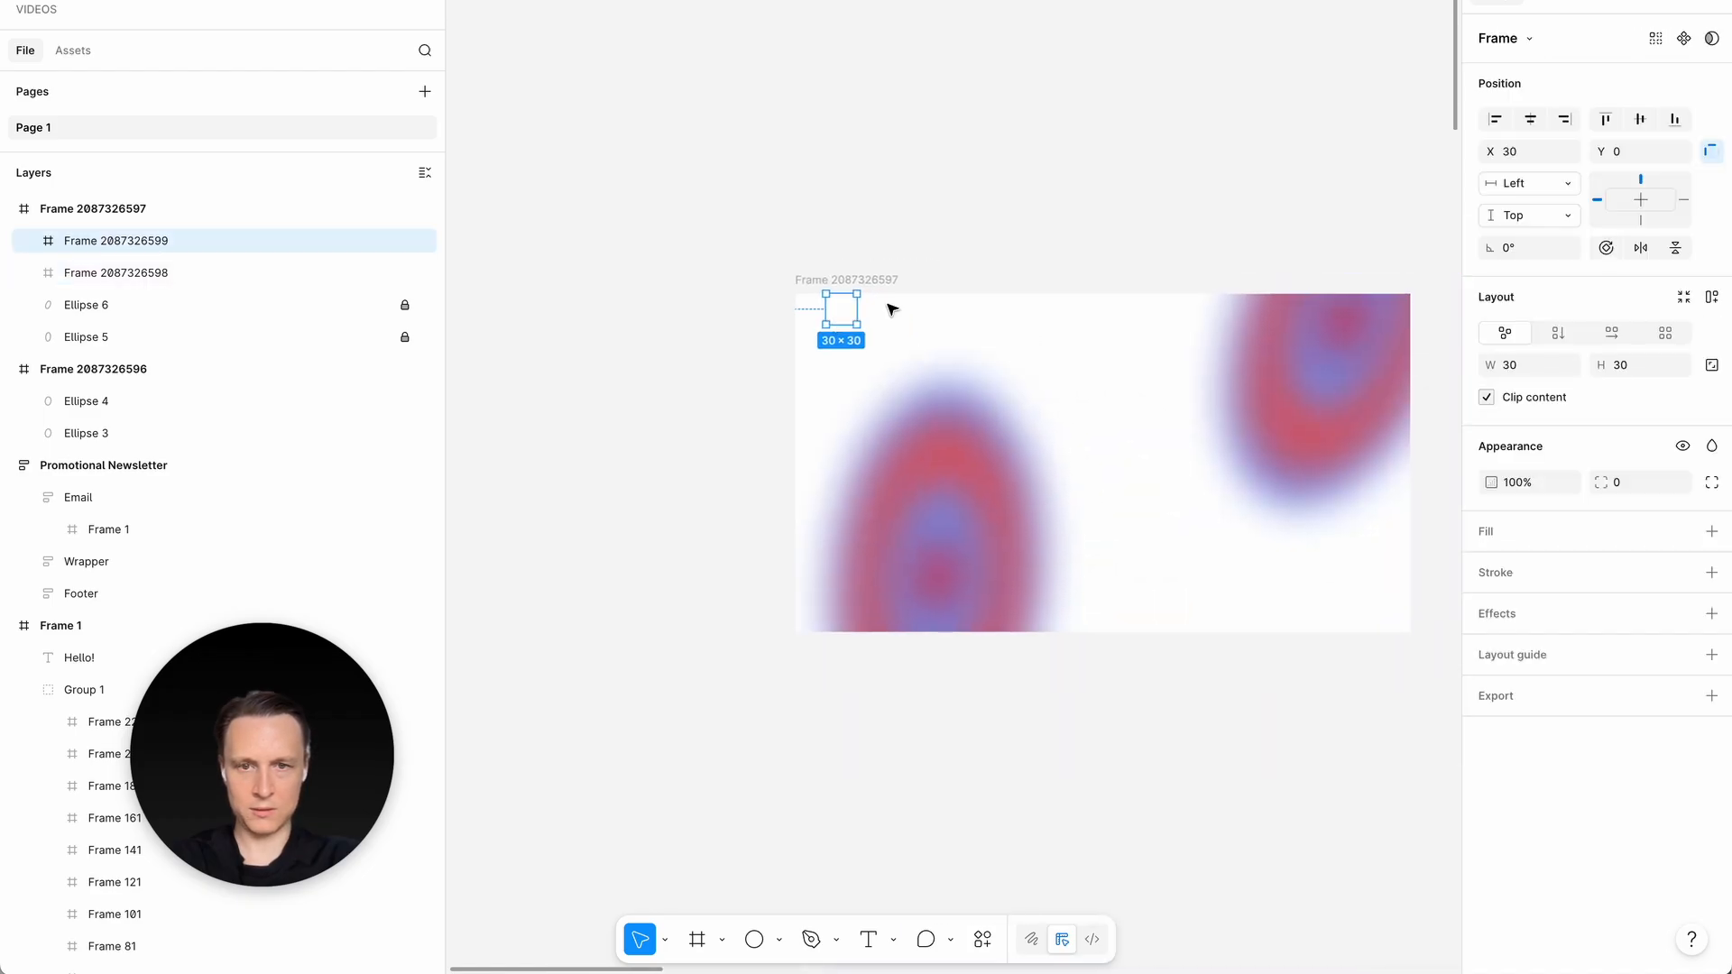
pyautogui.hotkey('ctrl', 'd')
pyautogui.hscroll(2, 892, 309)
pyautogui.moveTo(791, 305); pyautogui.dragTo(821, 305)
pyautogui.keyDown('alt'); pyautogui.moveTo(818, 303); pyautogui.dragTo(848, 304); pyautogui.keyUp('alt')
pyautogui.hotkey('ctrl', 'd')
pyautogui.hotkey('ctrl', 'd')
pyautogui.hotkey('ctrl', 'd')
pyautogui.hotkey('ctrl', 'd')
pyautogui.hotkey('ctrl', 'd')
pyautogui.hotkey('ctrl', 'd')
pyautogui.hotkey('ctrl', 'd')
pyautogui.hotkey('ctrl', 'd')
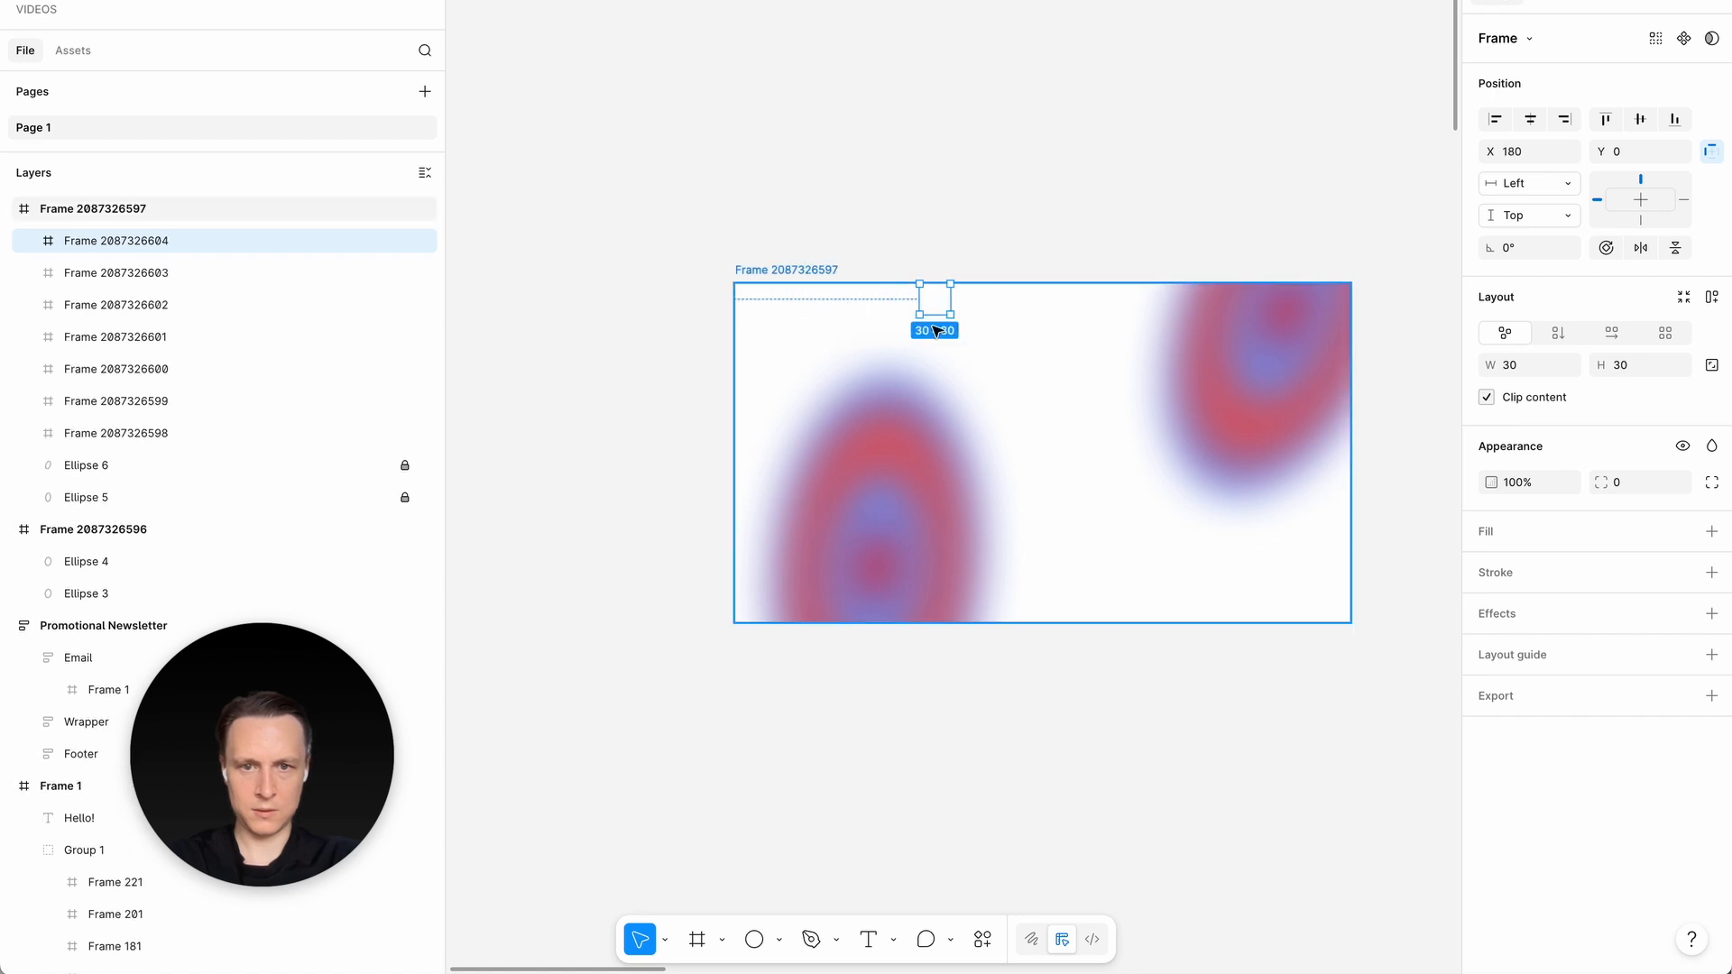
pyautogui.hotkey('ctrl', 'd')
pyautogui.hotkey('ctrl', 'd')
pyautogui.hotkey('ctrl', 'd')
pyautogui.hotkey('ctrl', 'd')
pyautogui.hotkey('ctrl', 'd')
pyautogui.hotkey('ctrl', 'd')
pyautogui.hotkey('ctrl', 'd')
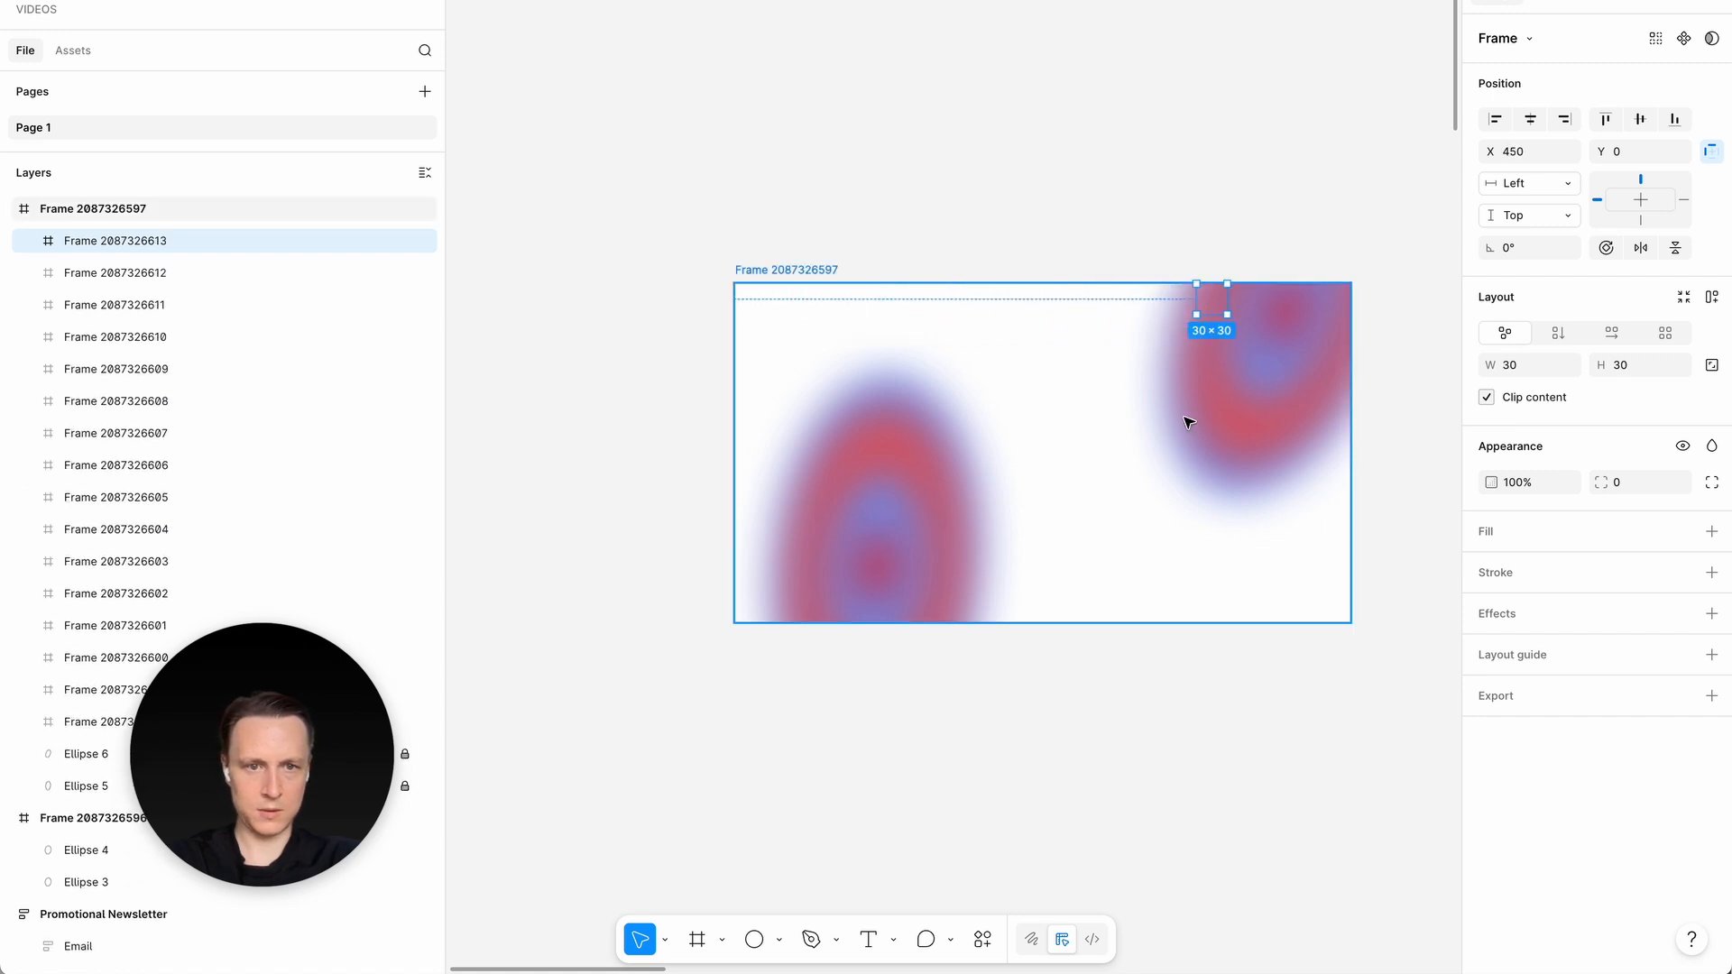
pyautogui.hotkey('ctrl', 'd')
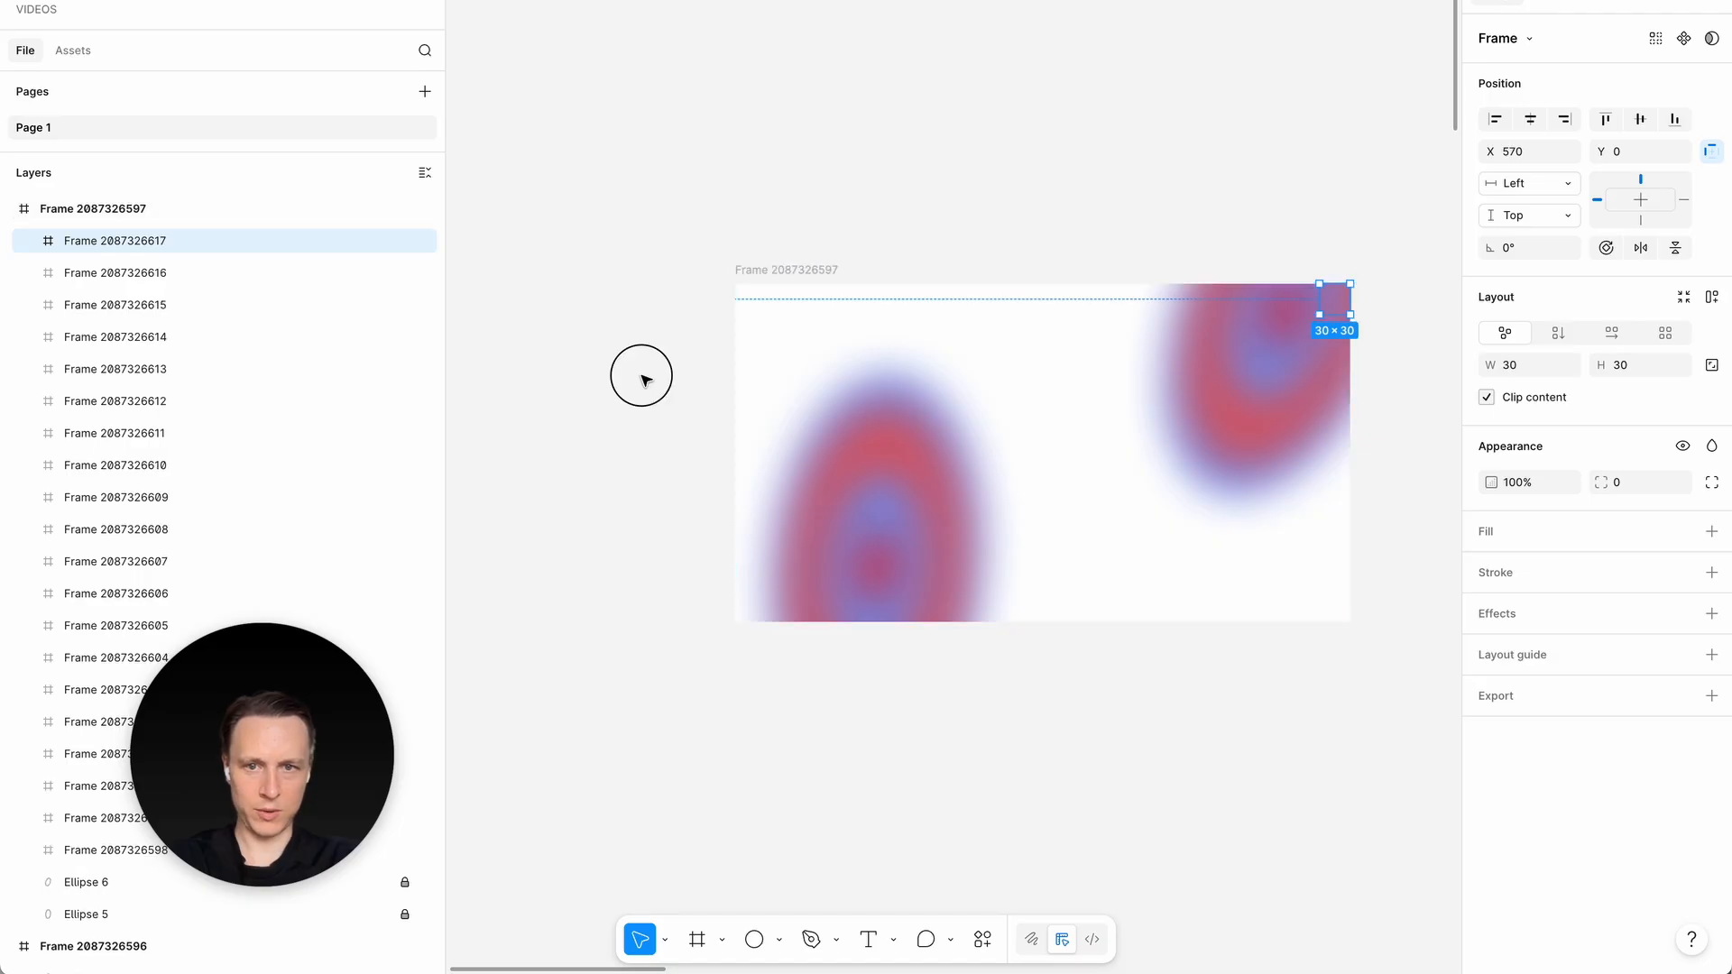
# - Copy the whole row of small frames 30 px down and repeat the duplicate until the grid fills the 330 px height
pyautogui.moveTo(639, 371); pyautogui.dragTo(1371, 226)
pyautogui.scroll(5, 935, 271)
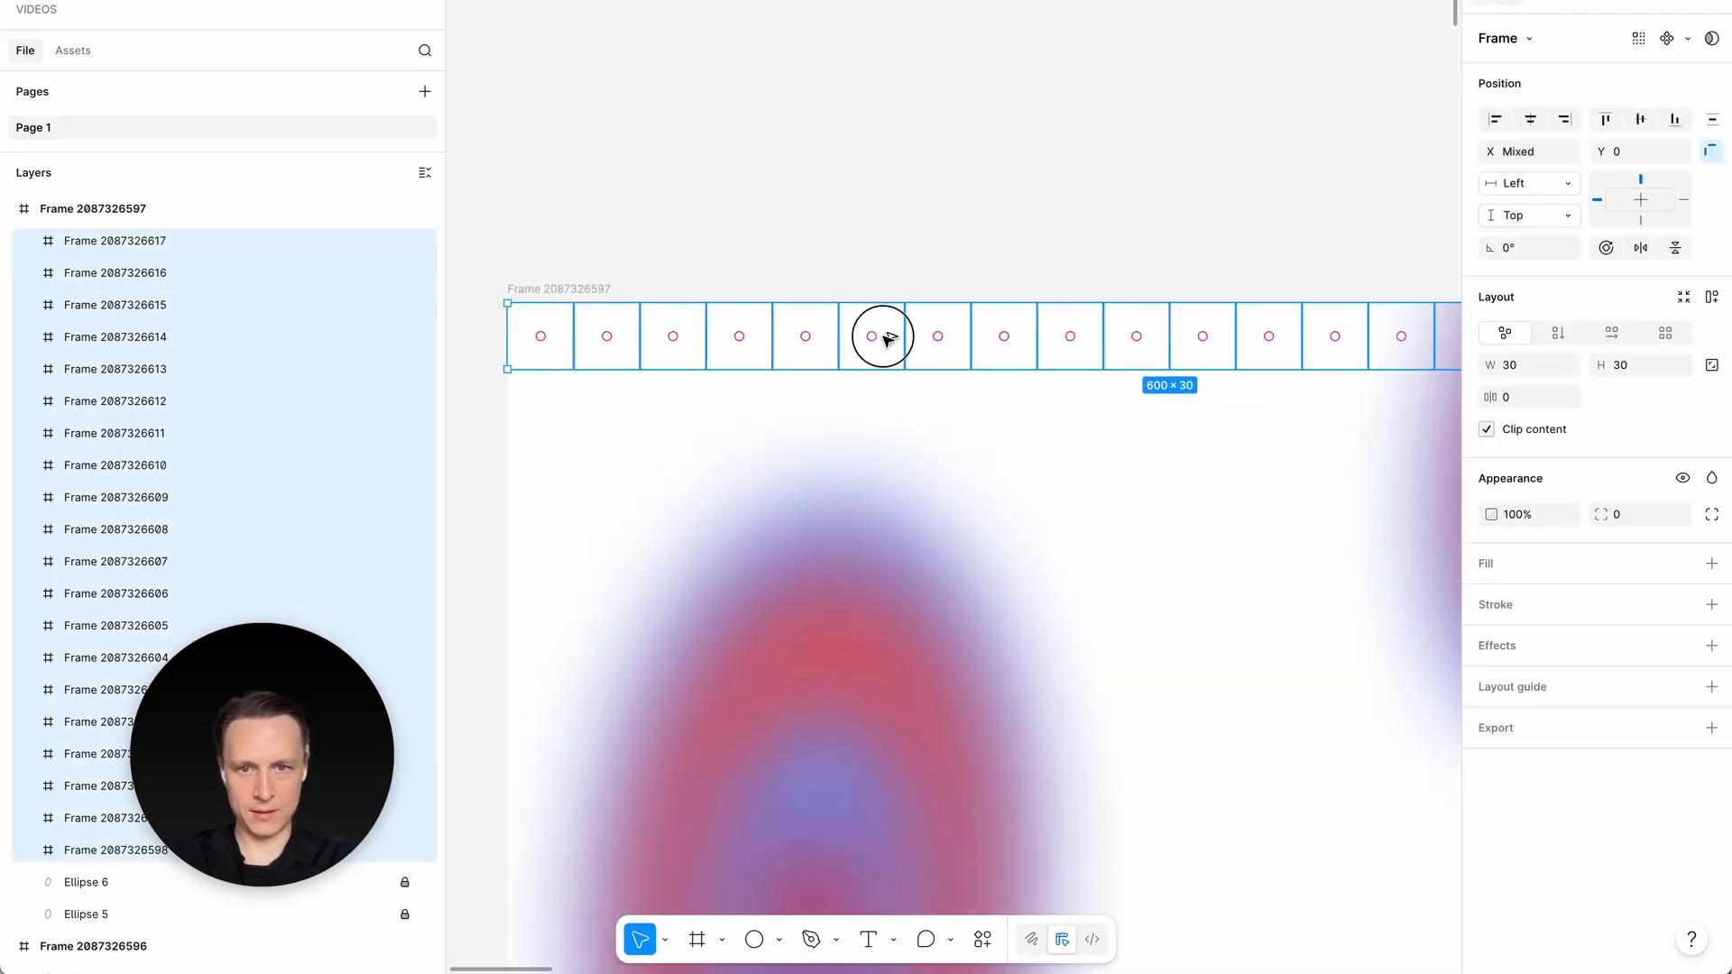
pyautogui.moveTo(881, 336); pyautogui.dragTo(885, 402)
pyautogui.scroll(-3, 887, 405)
pyautogui.hotkey('ctrl', 'd')
pyautogui.hotkey('ctrl', 'd')
pyautogui.hotkey('ctrl', 'd')
pyautogui.hotkey('ctrl', 'd')
pyautogui.hotkey('ctrl', 'd')
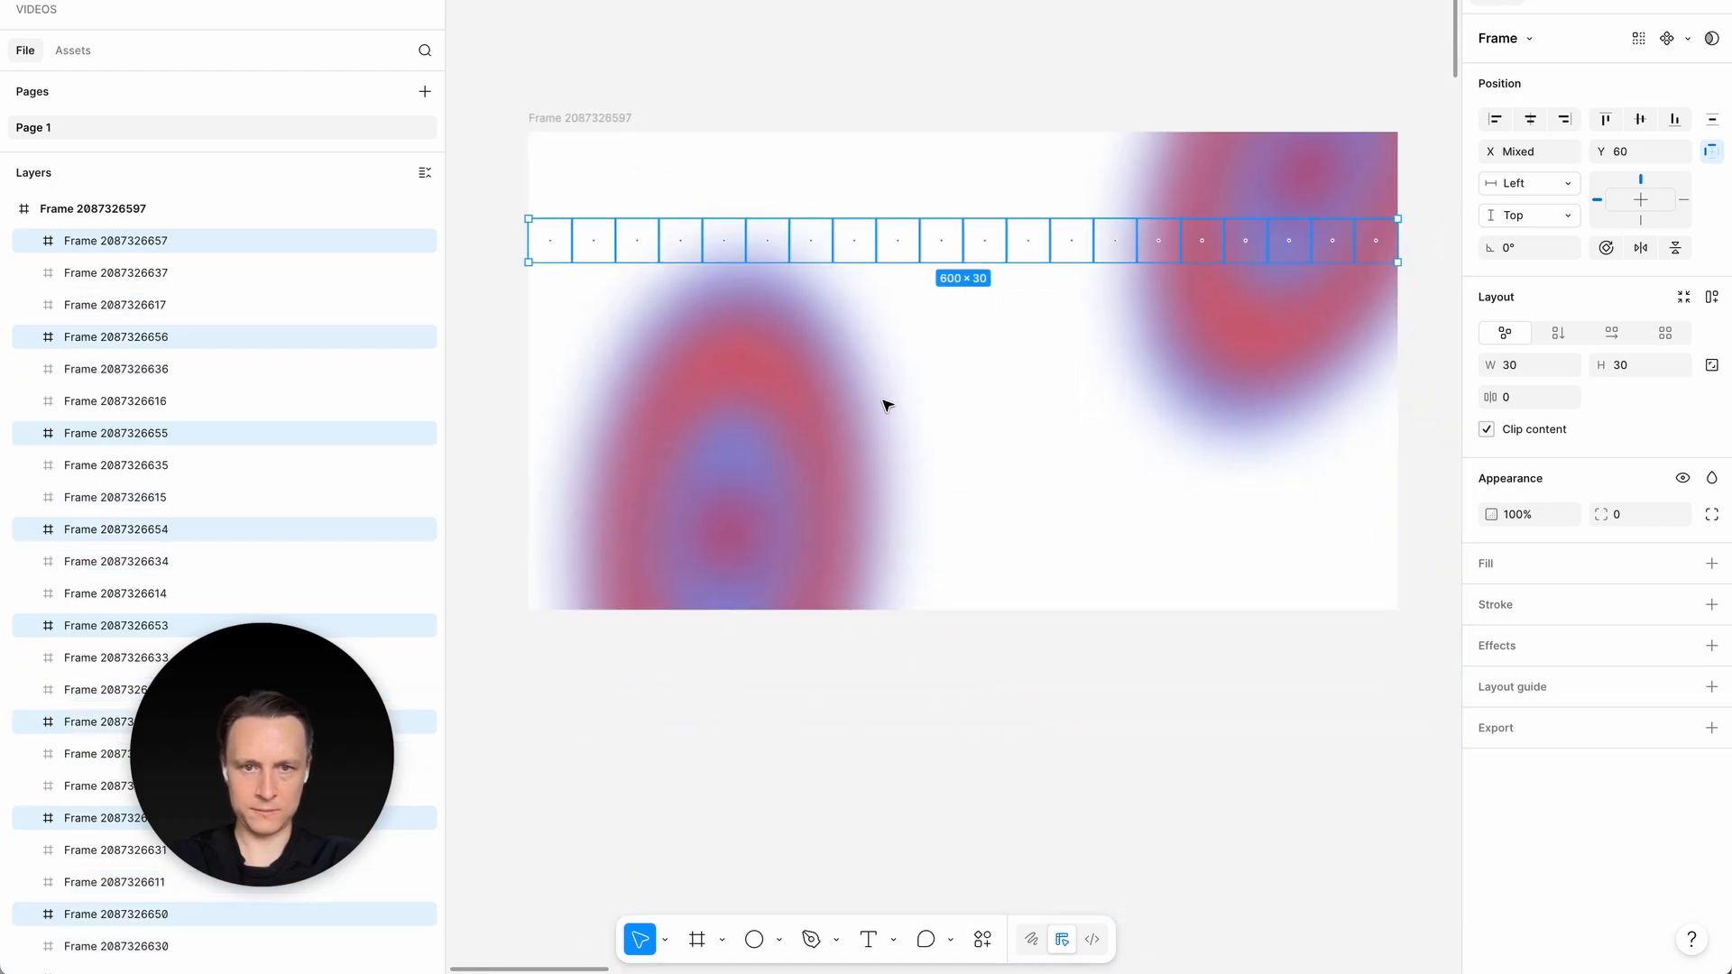
pyautogui.hotkey('ctrl', 'd')
pyautogui.hotkey('ctrl', 'd')
pyautogui.hotkey('ctrl', 'd')
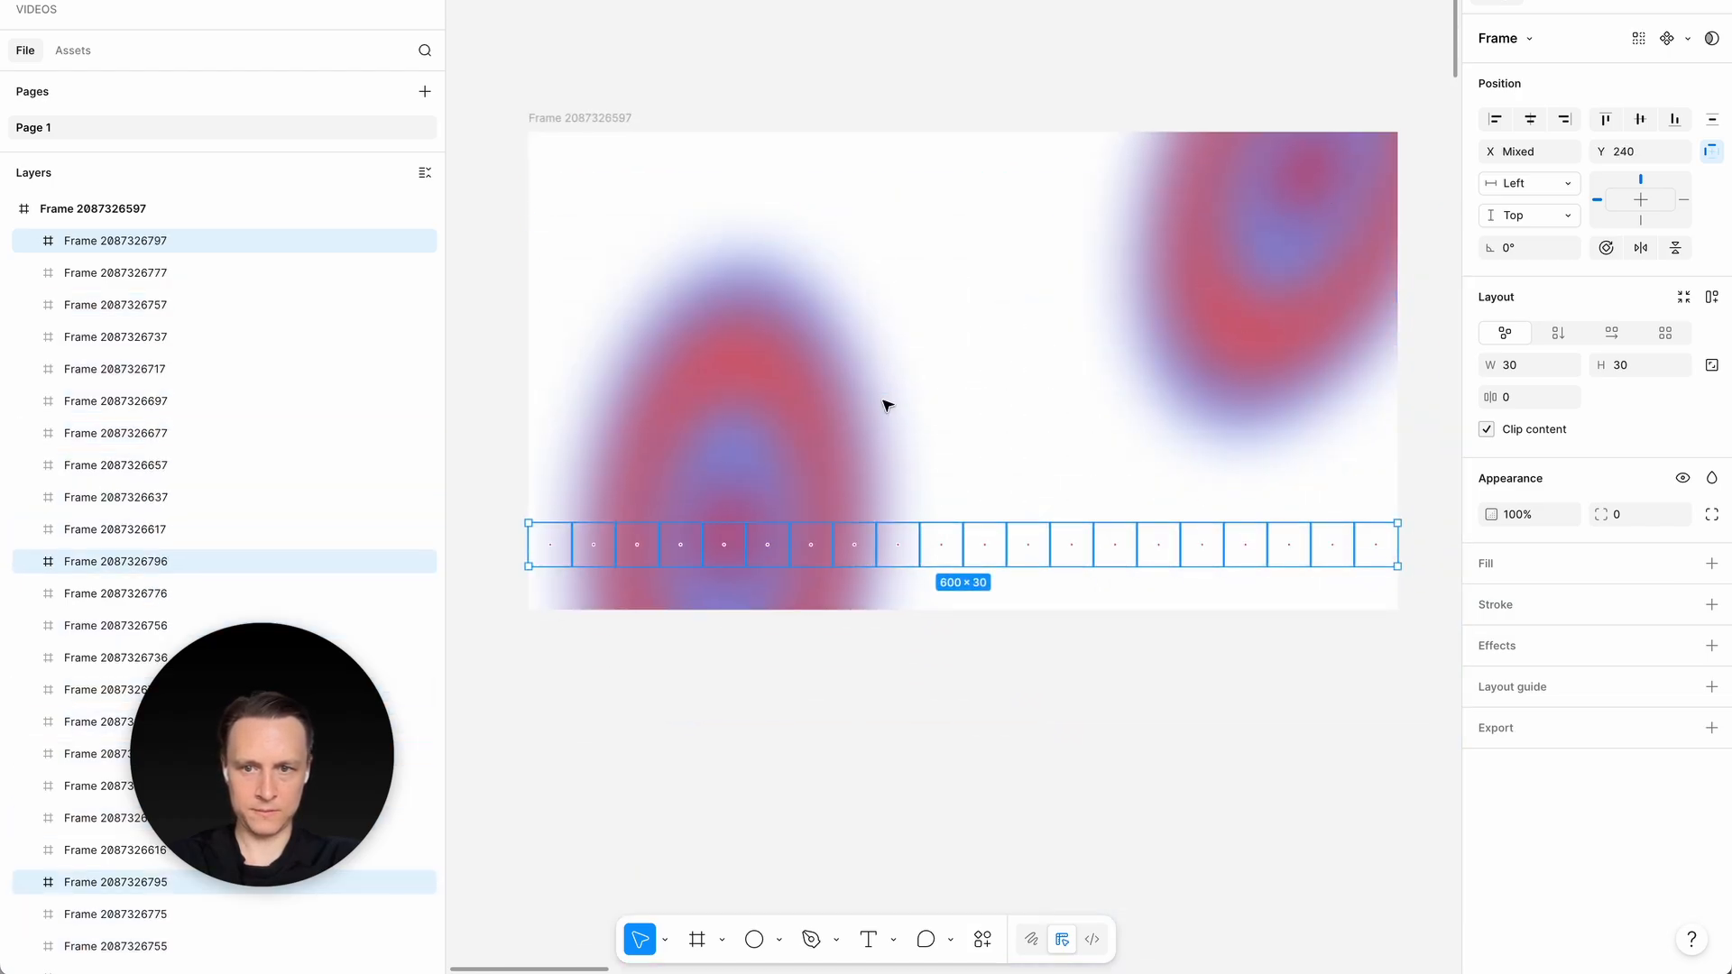
# - Select all the 30 × 30 frames in the grid and apply a Glass effect to them
pyautogui.click(828, 535)
pyautogui.hotkey('ctrl', 'a')
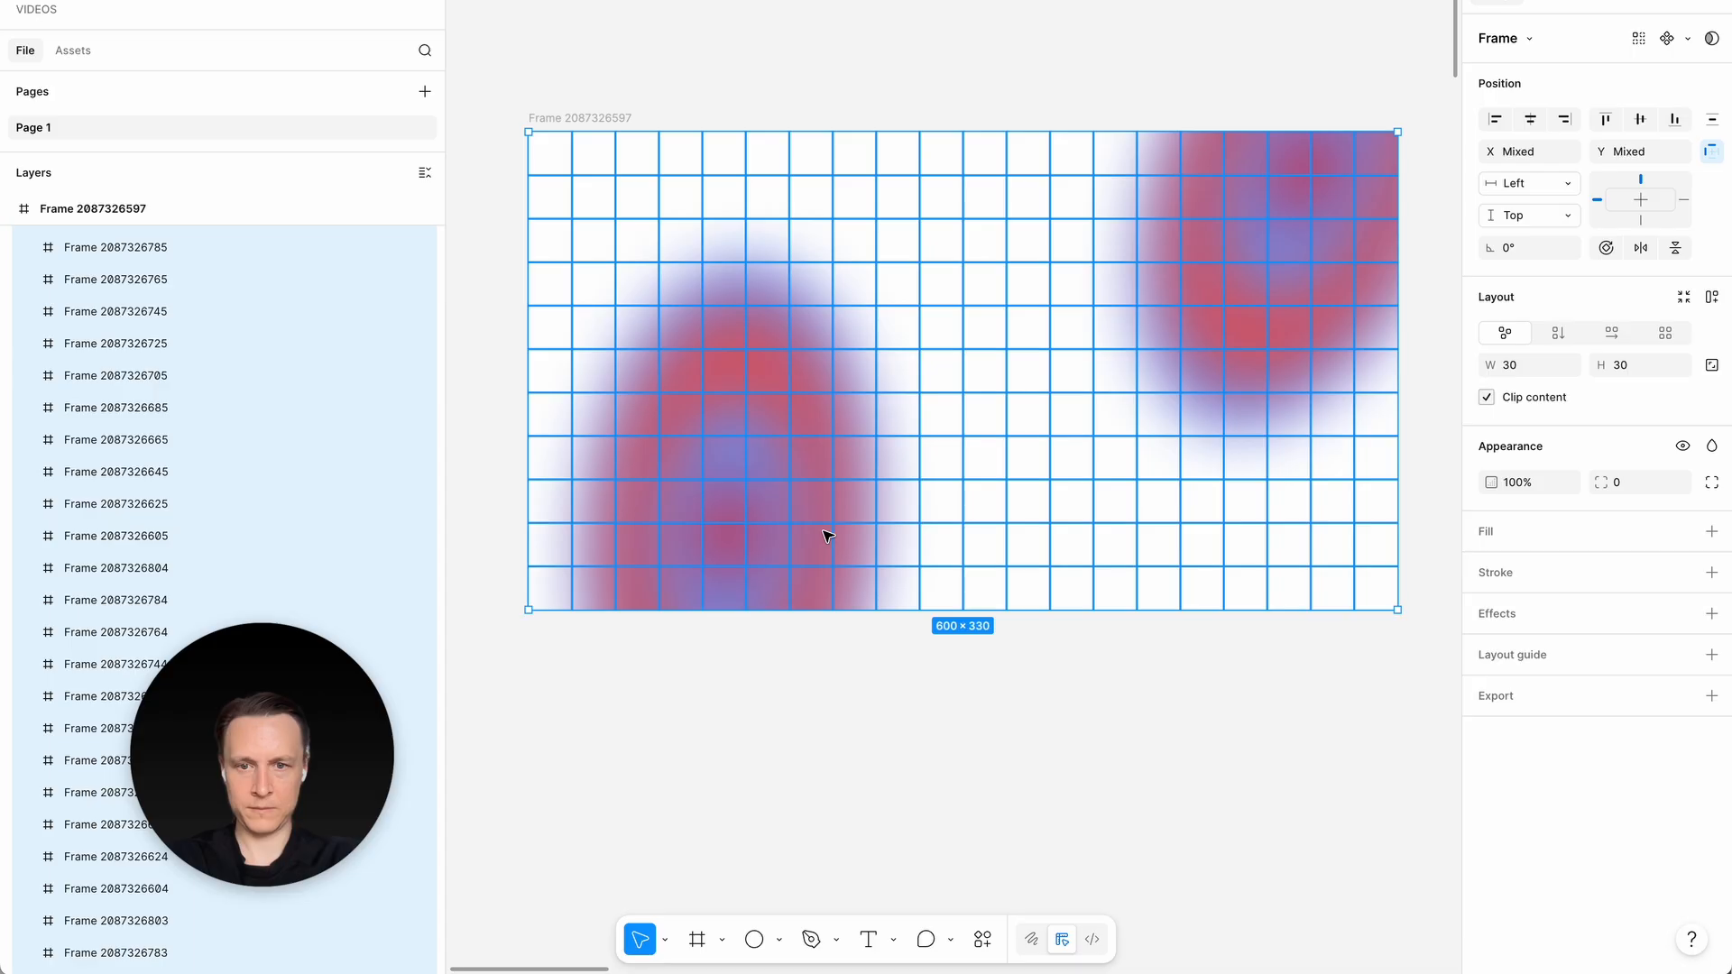
pyautogui.scroll(-2, 807, 535)
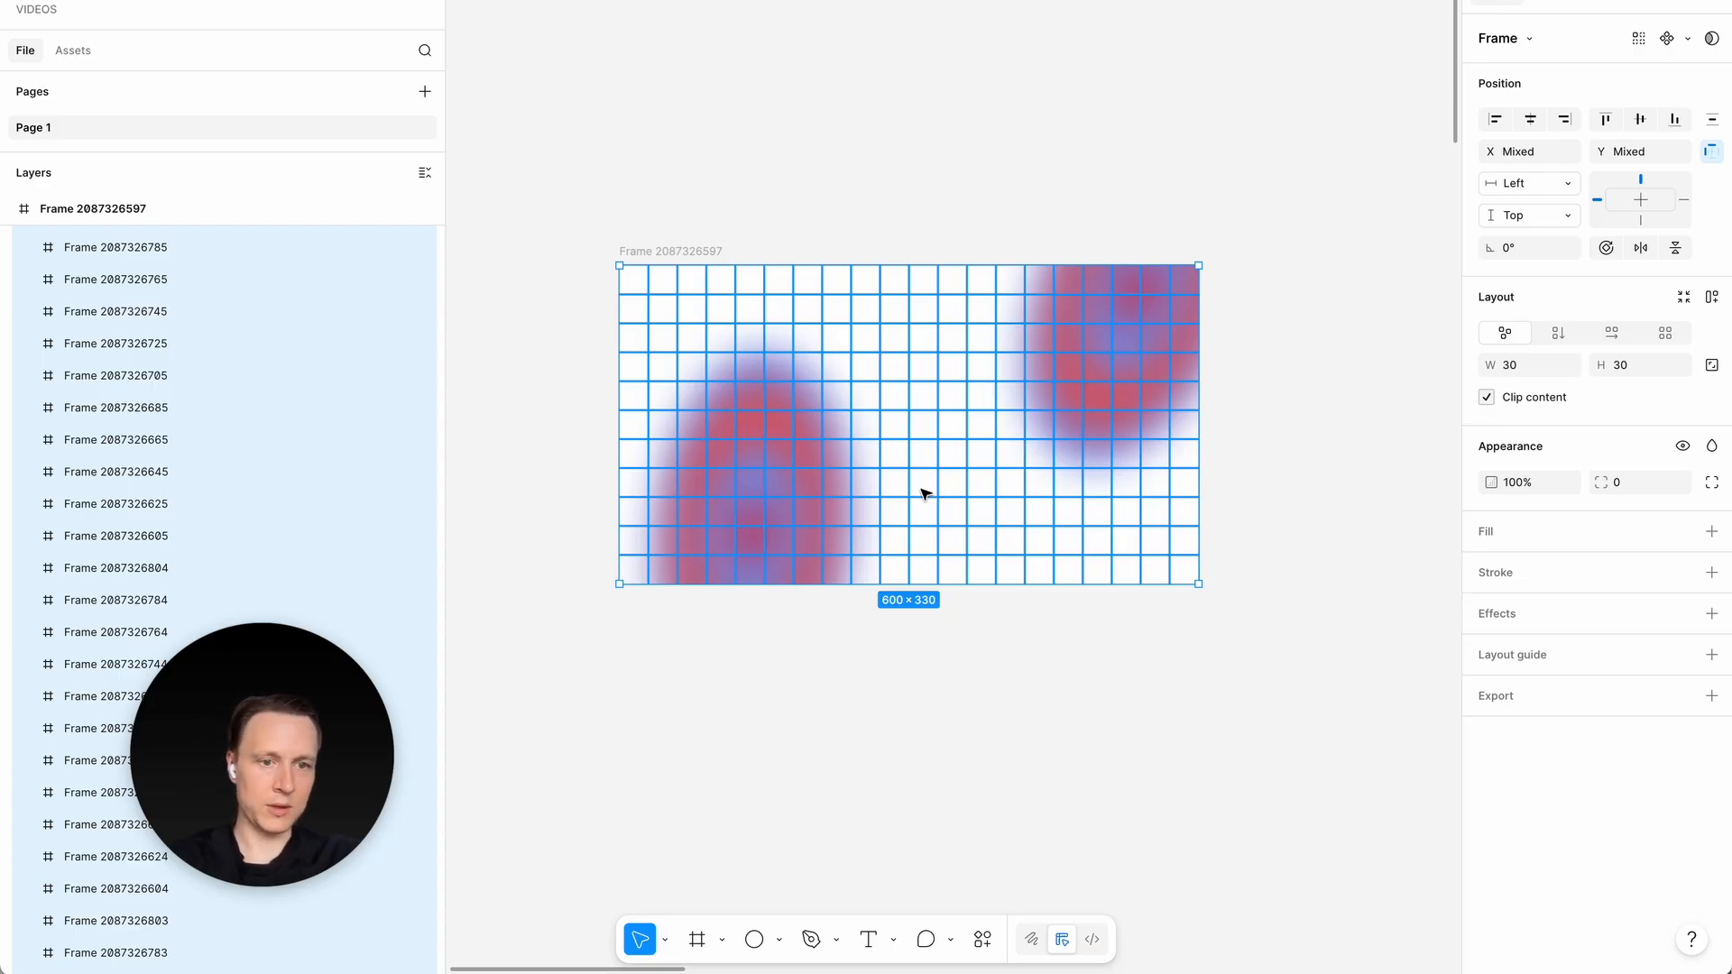
pyautogui.click(1710, 613)
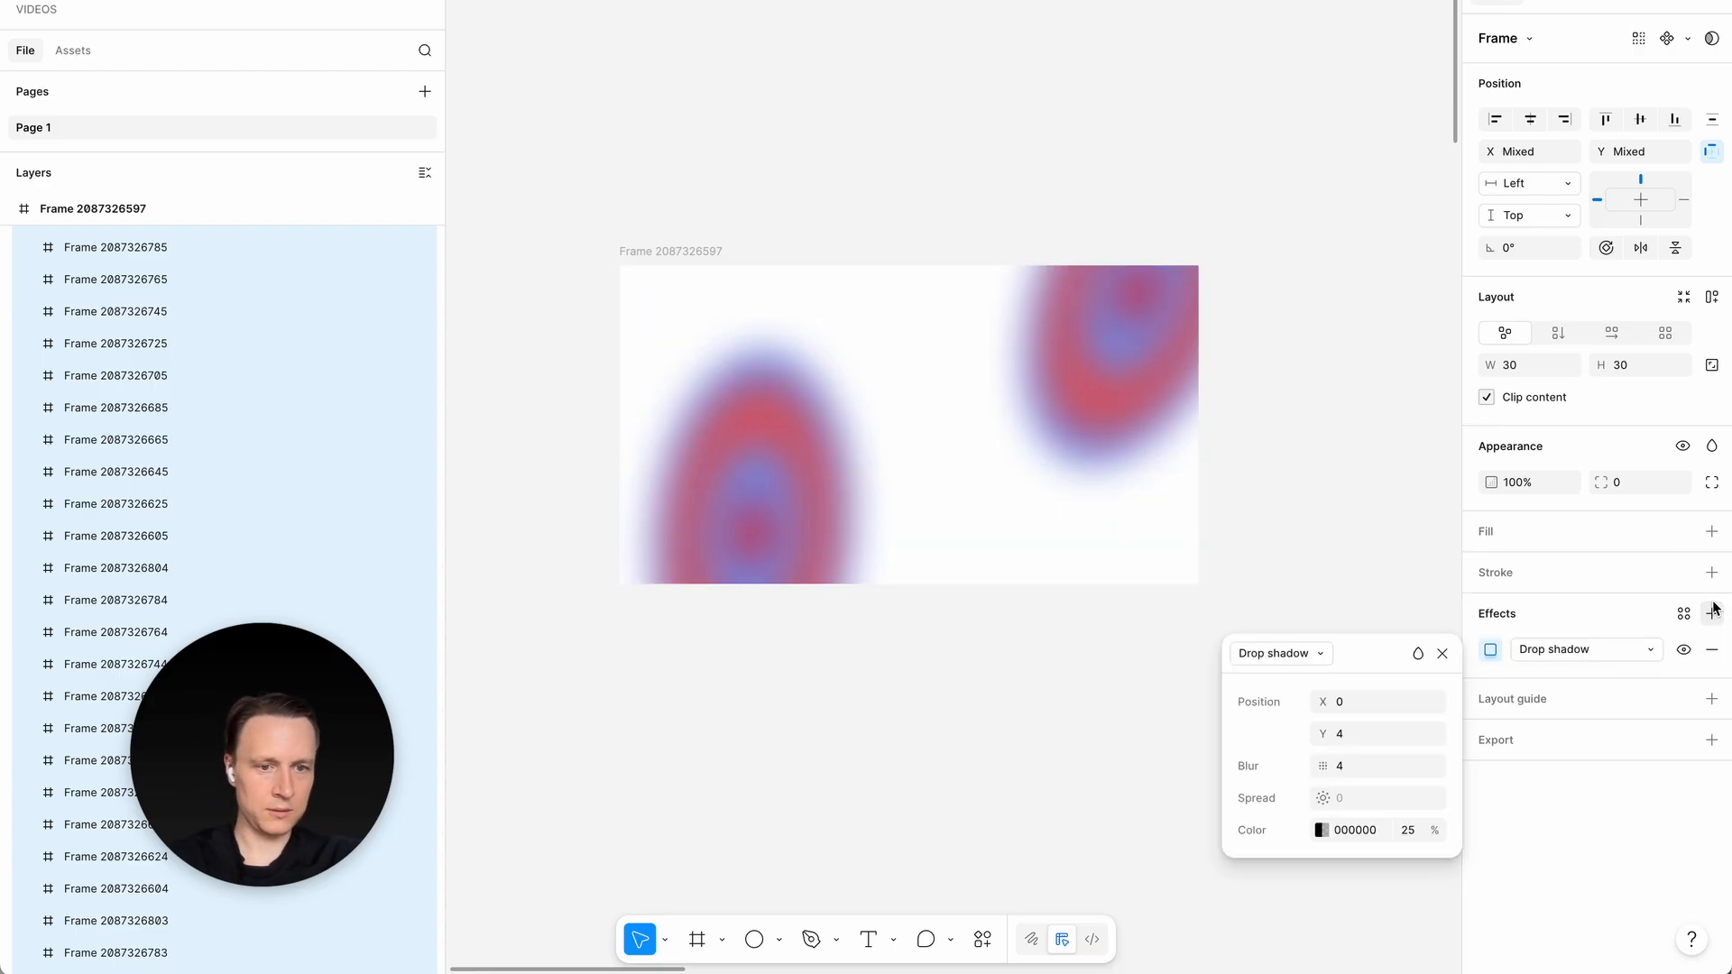
pyautogui.click(1322, 656)
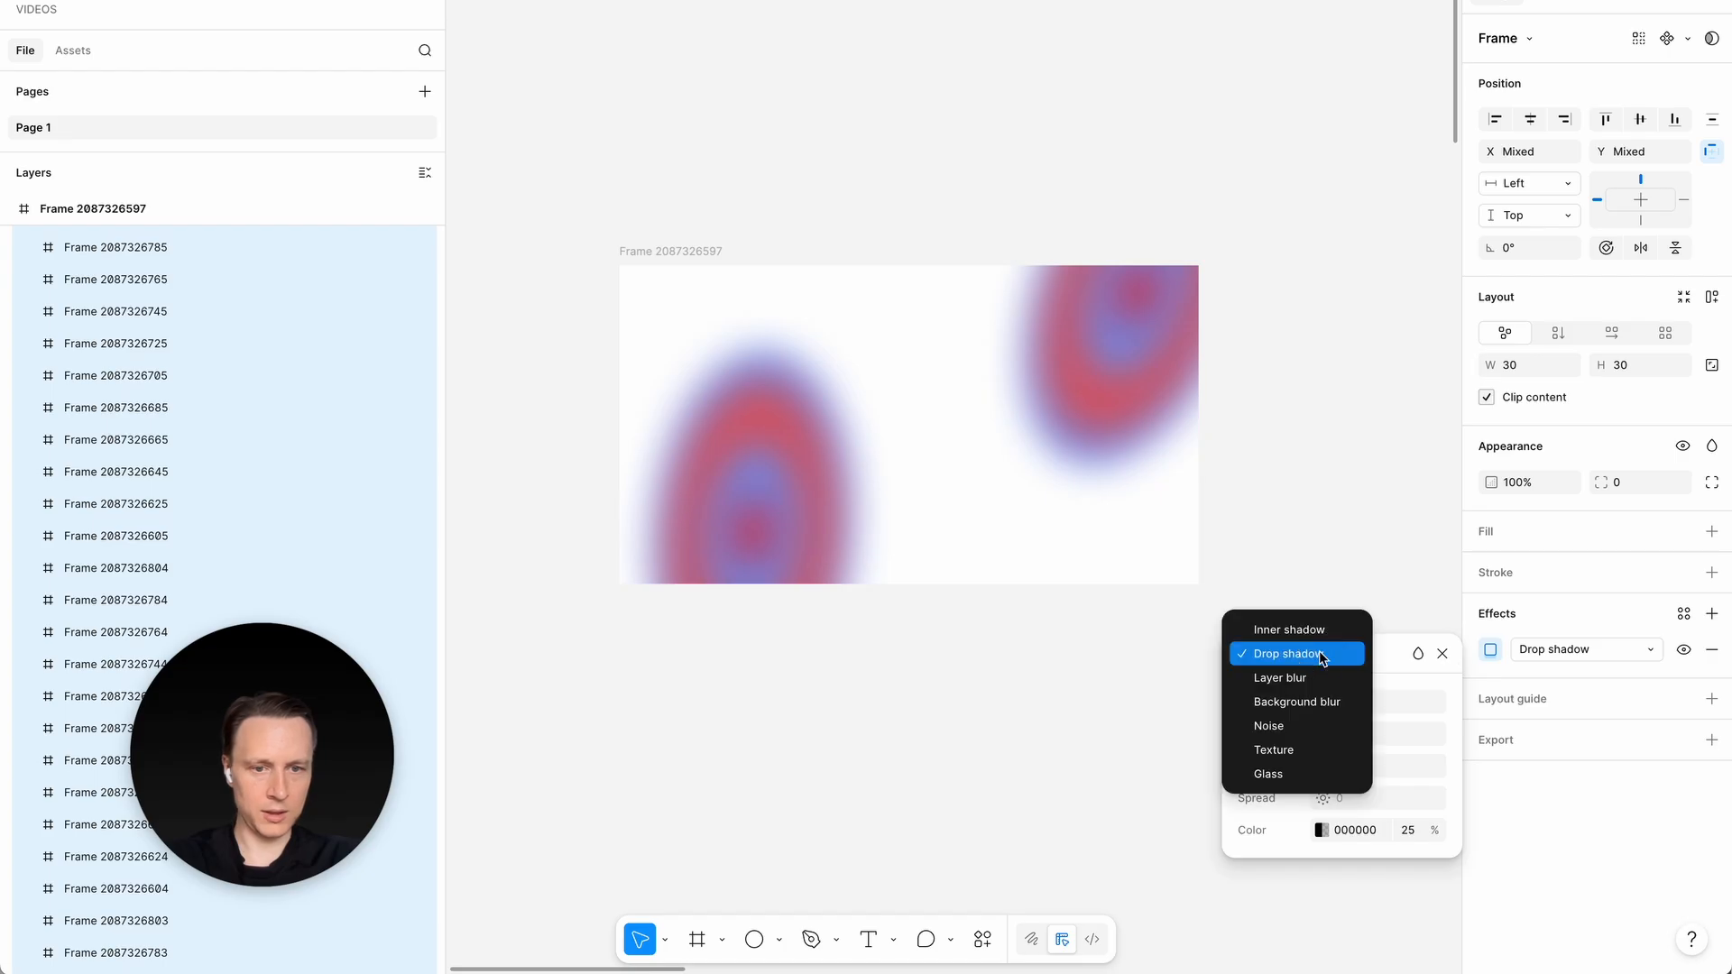
pyautogui.click(1272, 774)
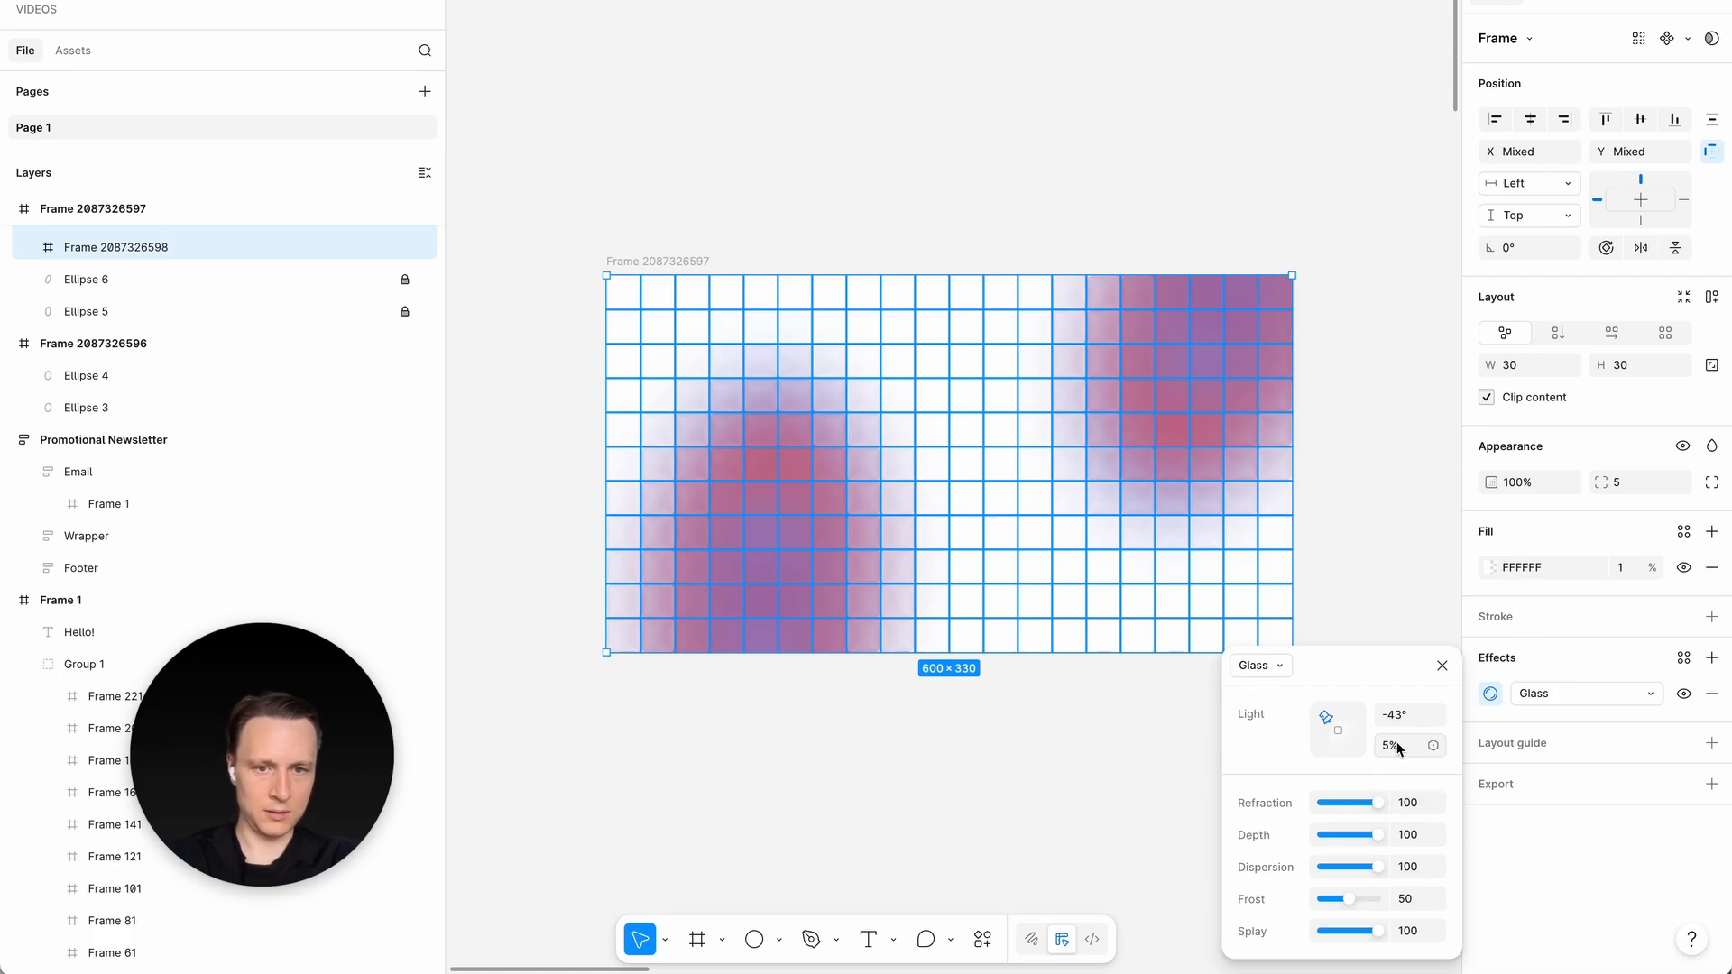
pyautogui.click(896, 842)
pyautogui.scroll(3, 896, 843)
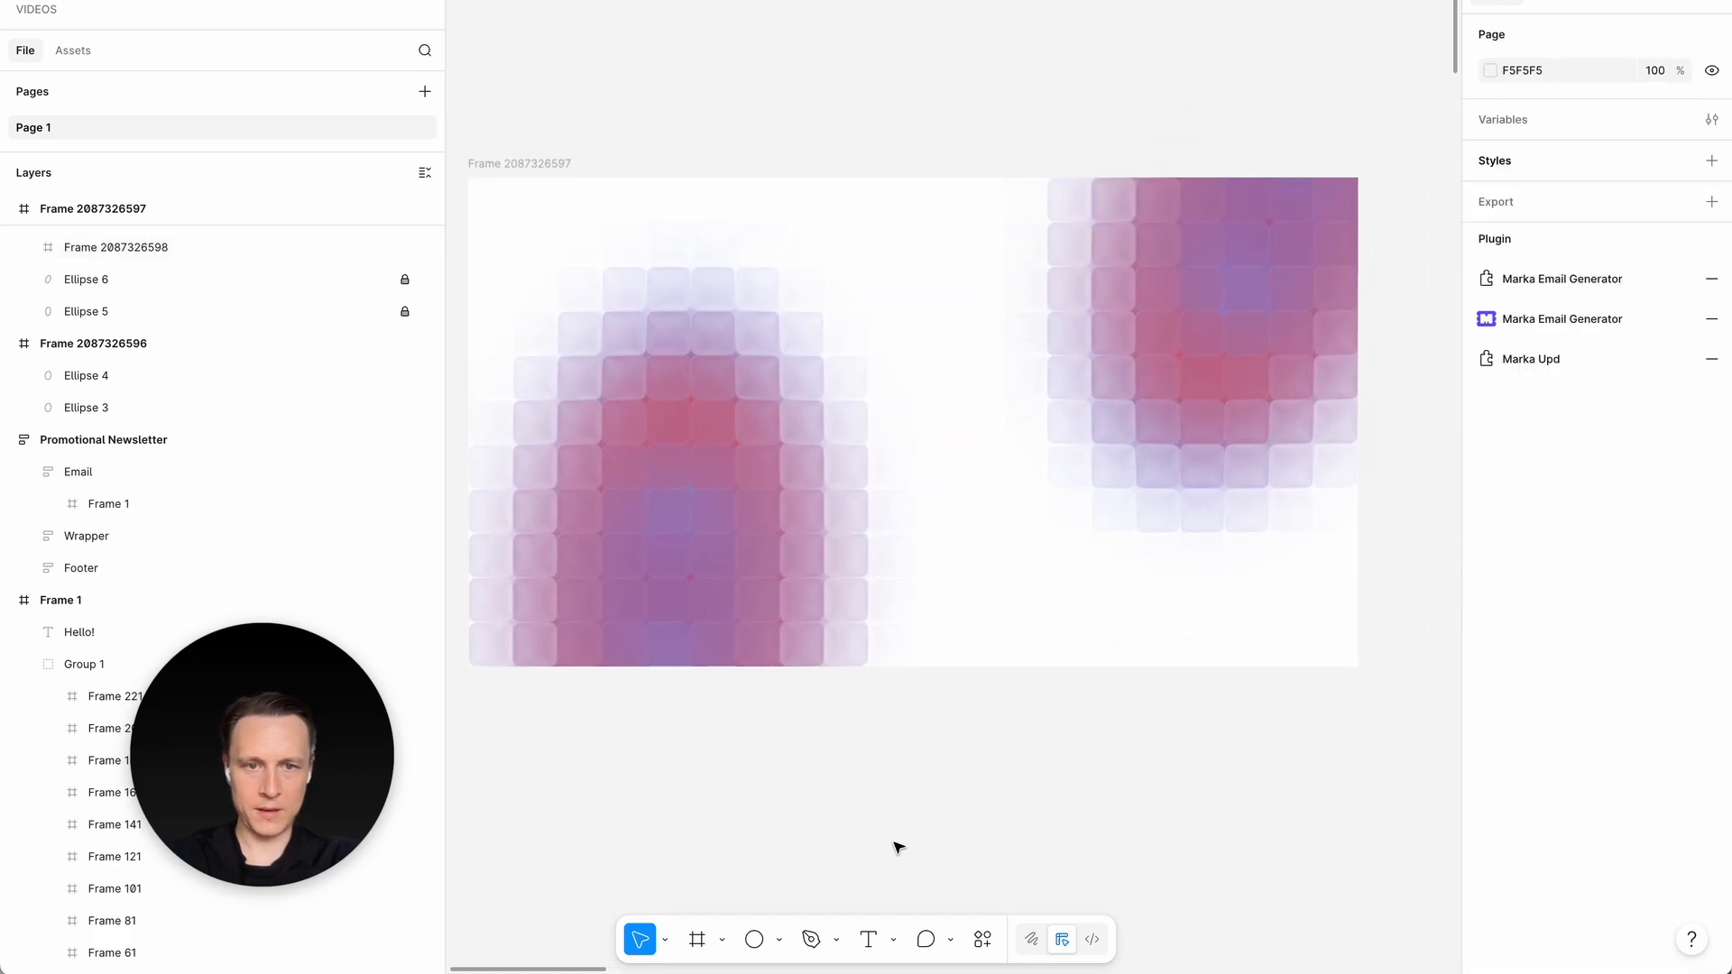
pyautogui.scroll(3, 894, 843)
pyautogui.scroll(1, 894, 844)
pyautogui.scroll(-2, 894, 843)
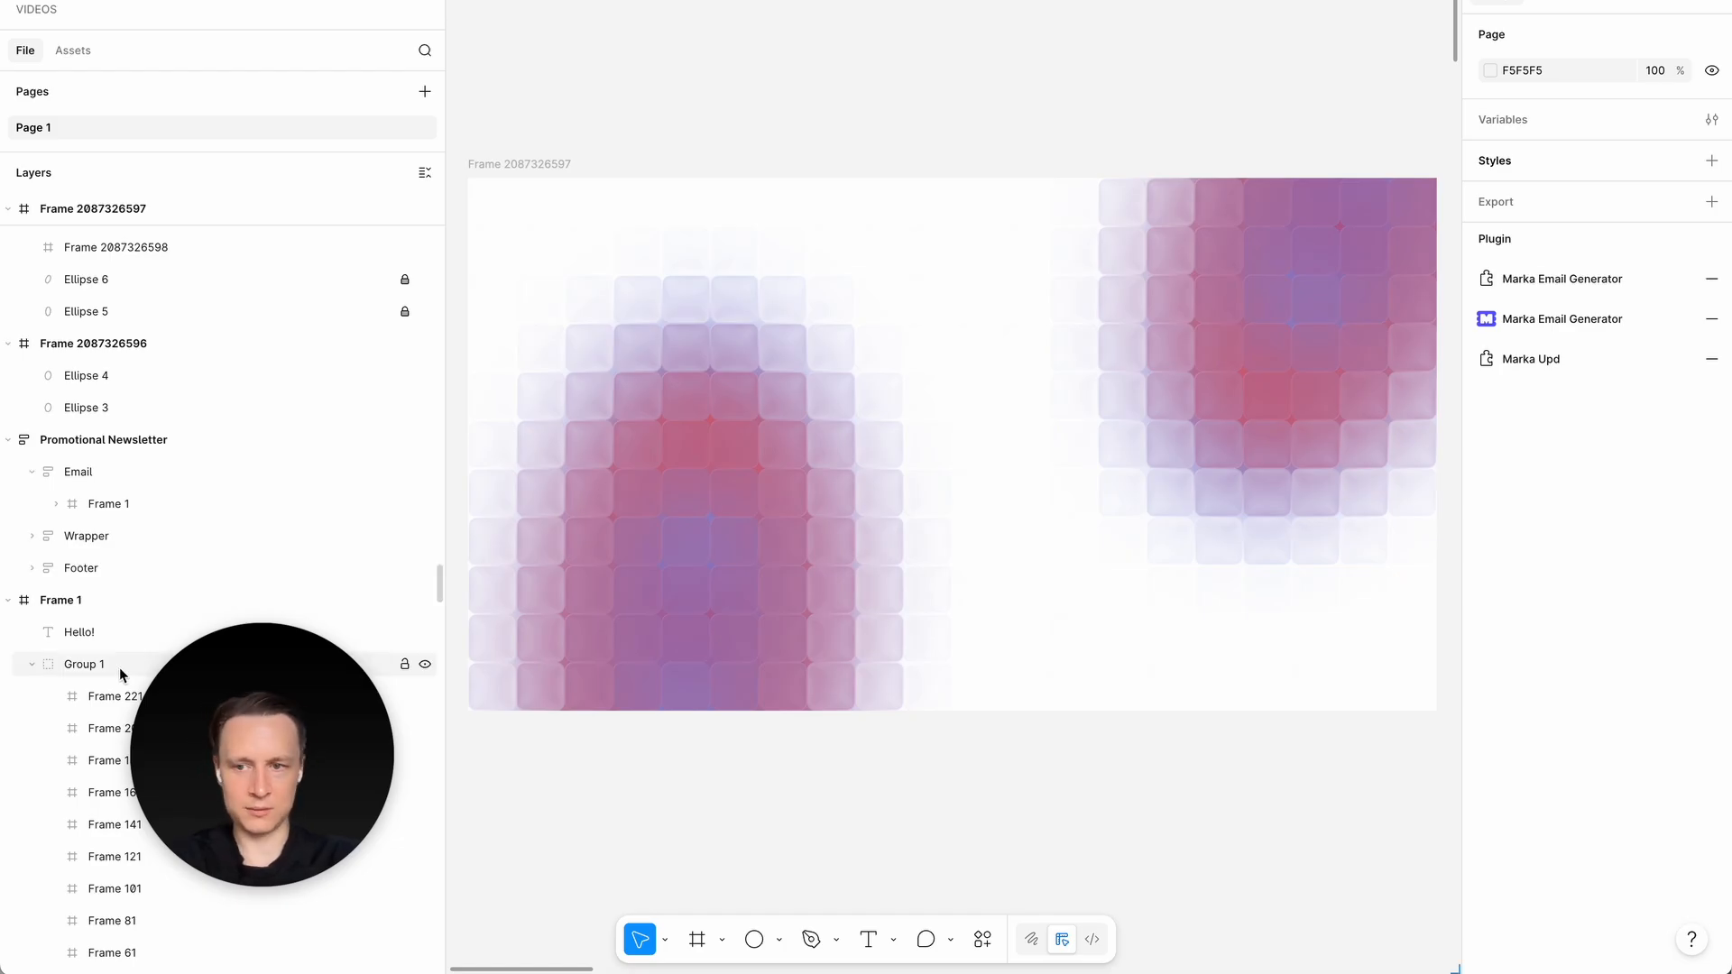
# - Group all the small glass frames into one group inside the large frame and lock that group
pyautogui.click(492, 164)
pyautogui.click(215, 247)
pyautogui.click(685, 308)
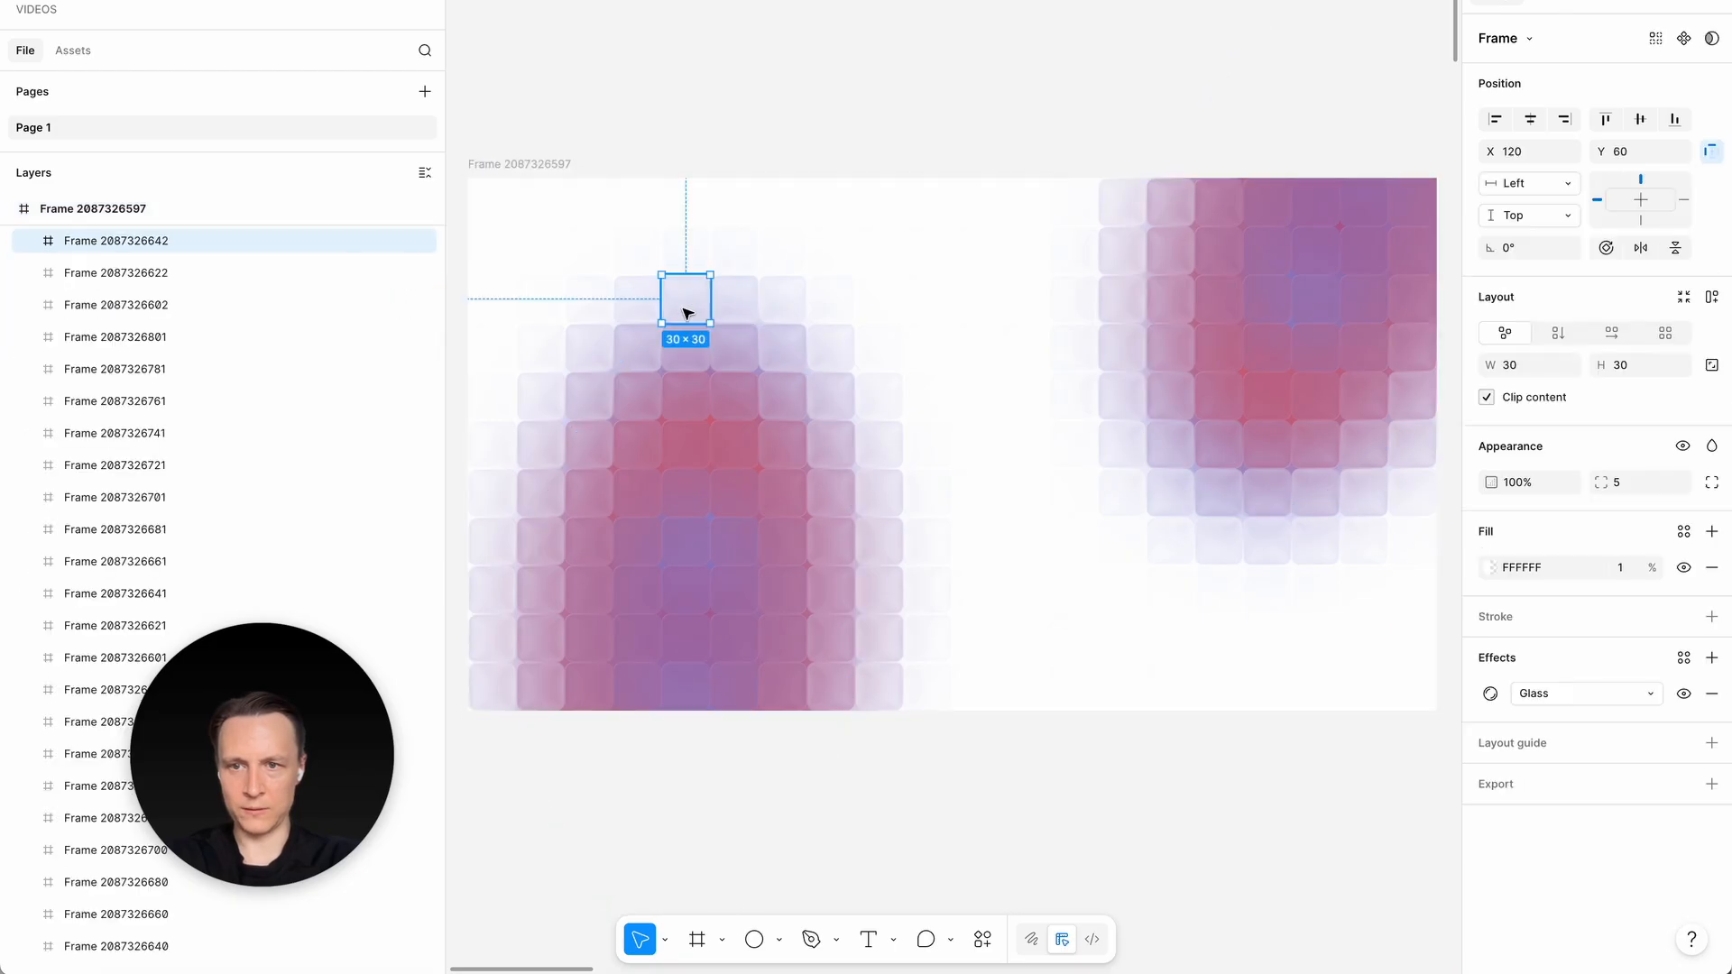
pyautogui.press('super+a')
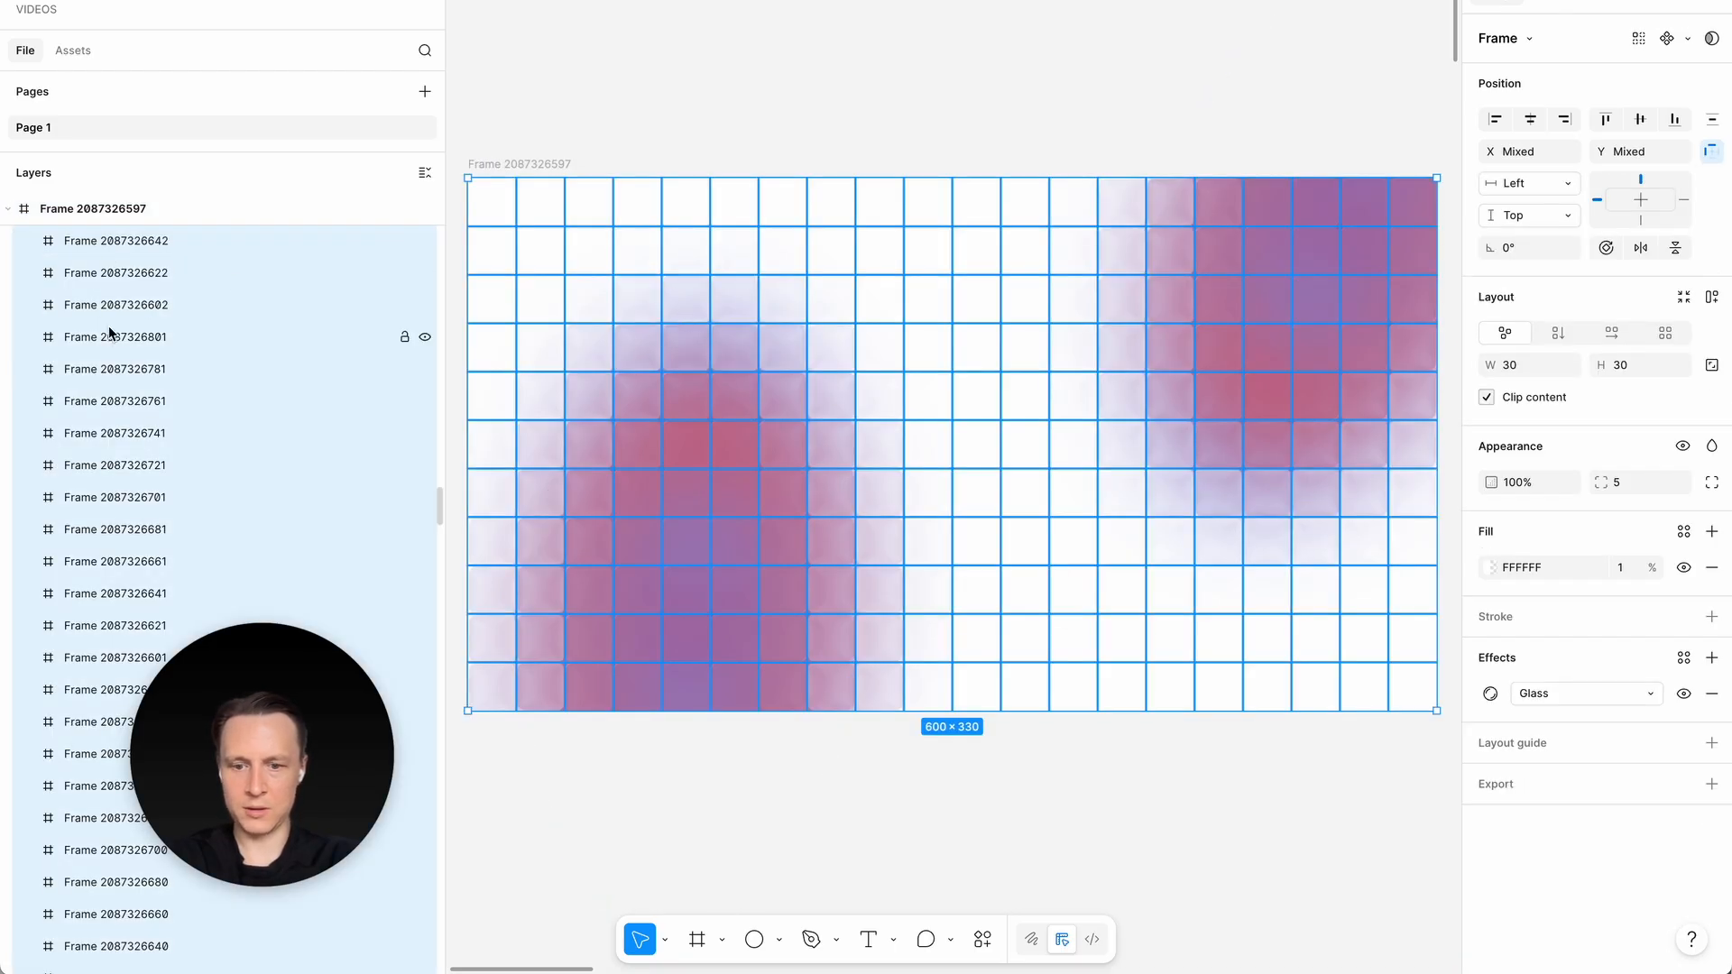
pyautogui.press('super+g')
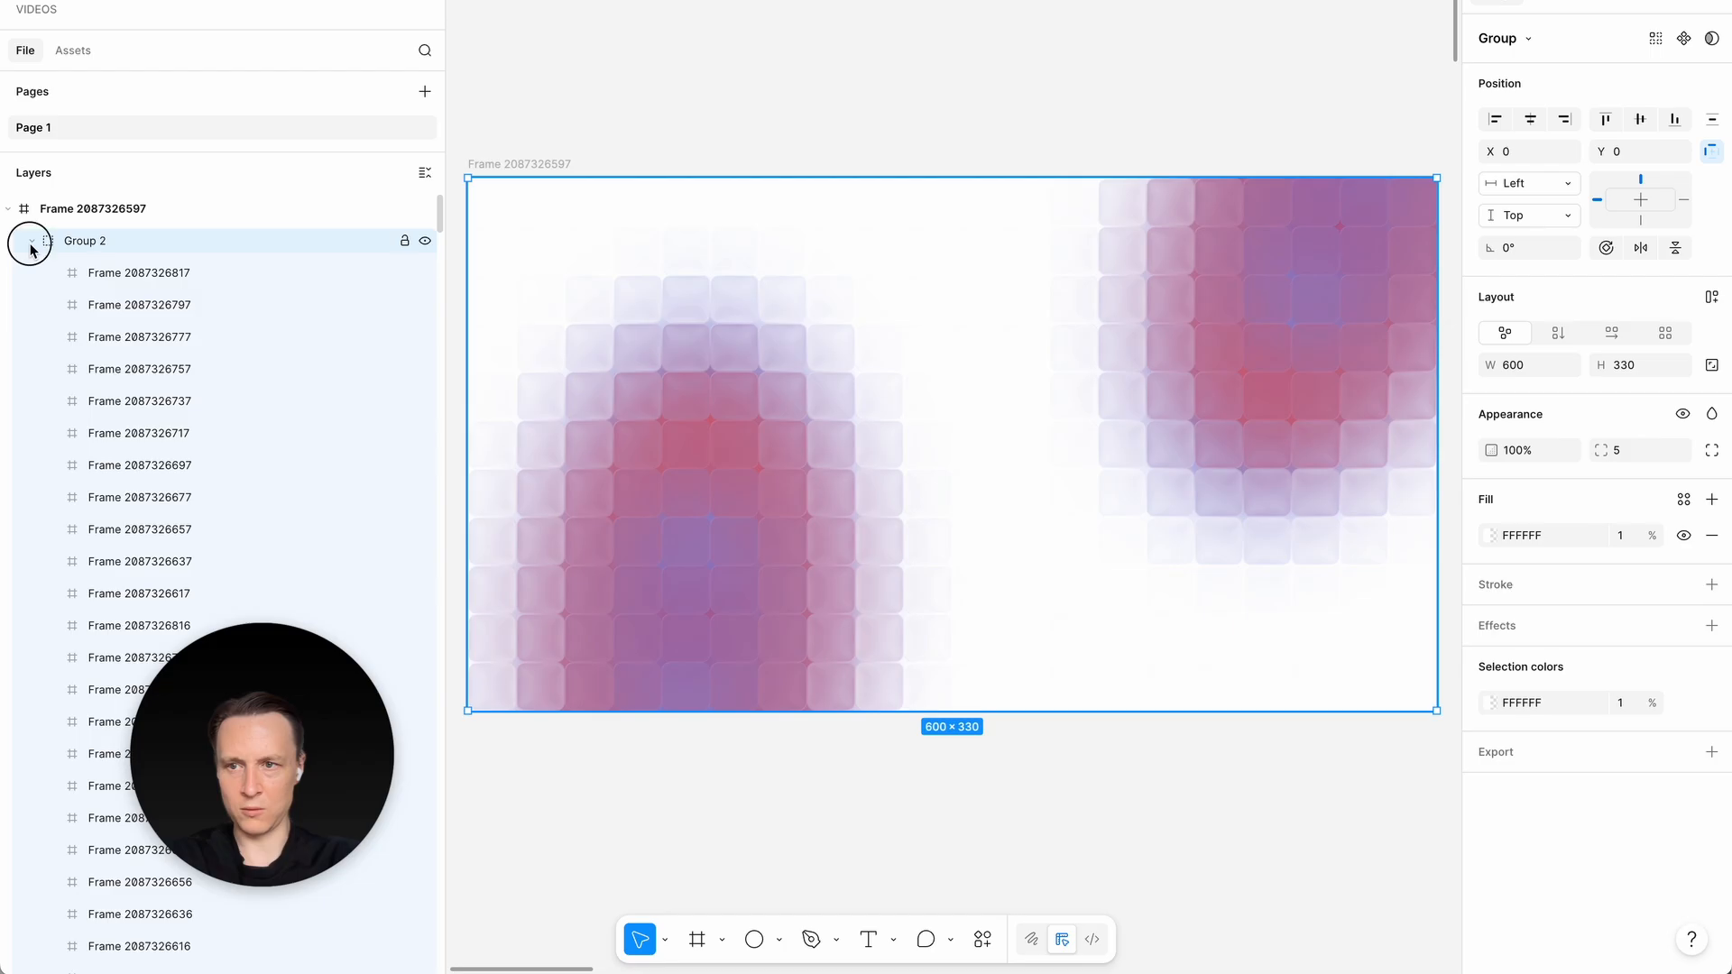
pyautogui.click(32, 241)
pyautogui.click(404, 242)
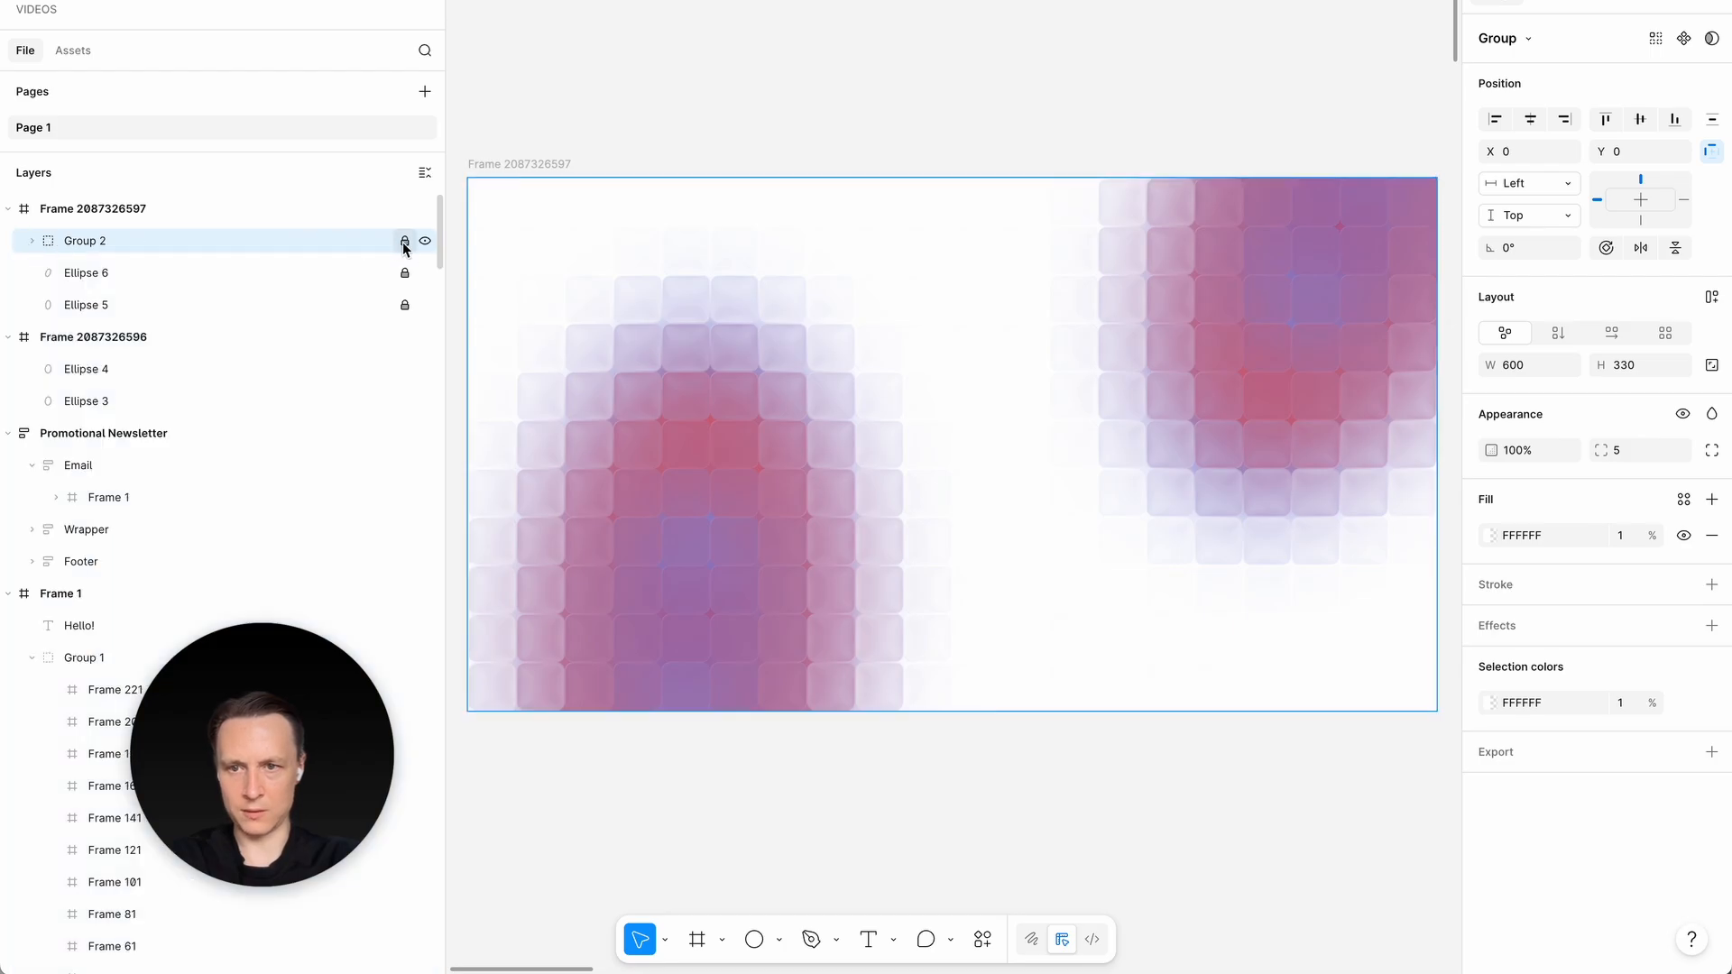
pyautogui.click(599, 139)
# - Move the 600 × 330 graphic frame closer to the other designs, to about X -1738, Y -3614
pyautogui.scroll(-5, 640, 413)
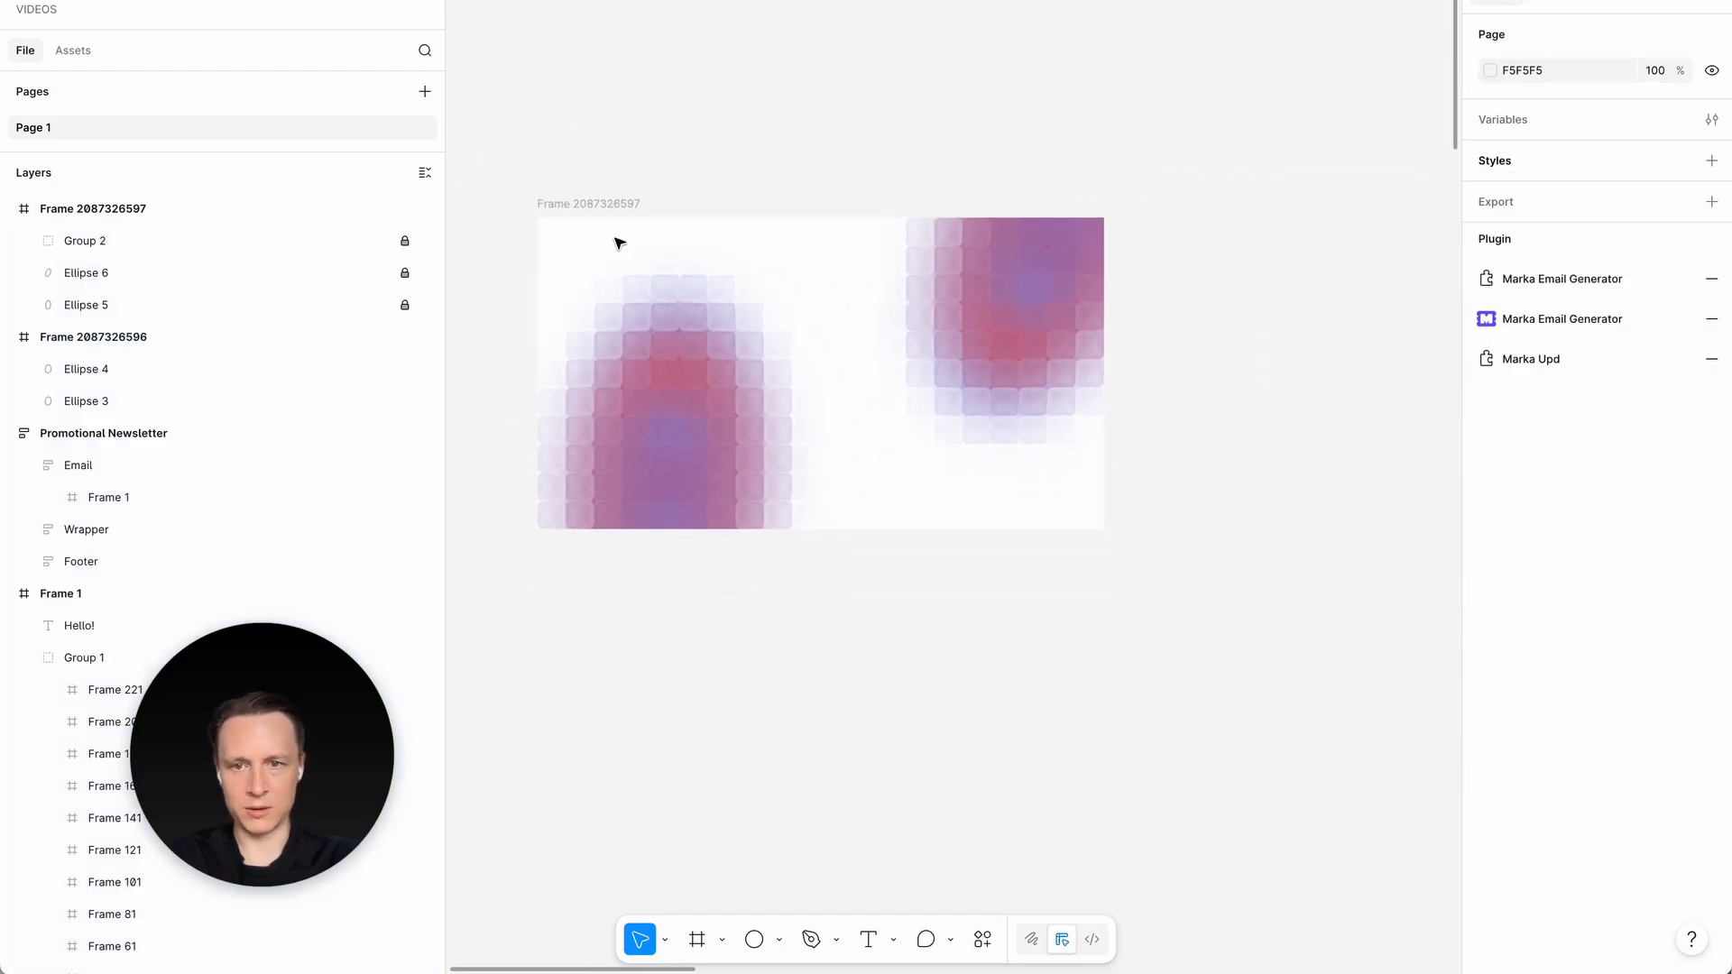
pyautogui.click(824, 217)
pyautogui.hscroll(-5, 889, 460)
pyautogui.scroll(-5, 886, 459)
pyautogui.hscroll(4, 884, 458)
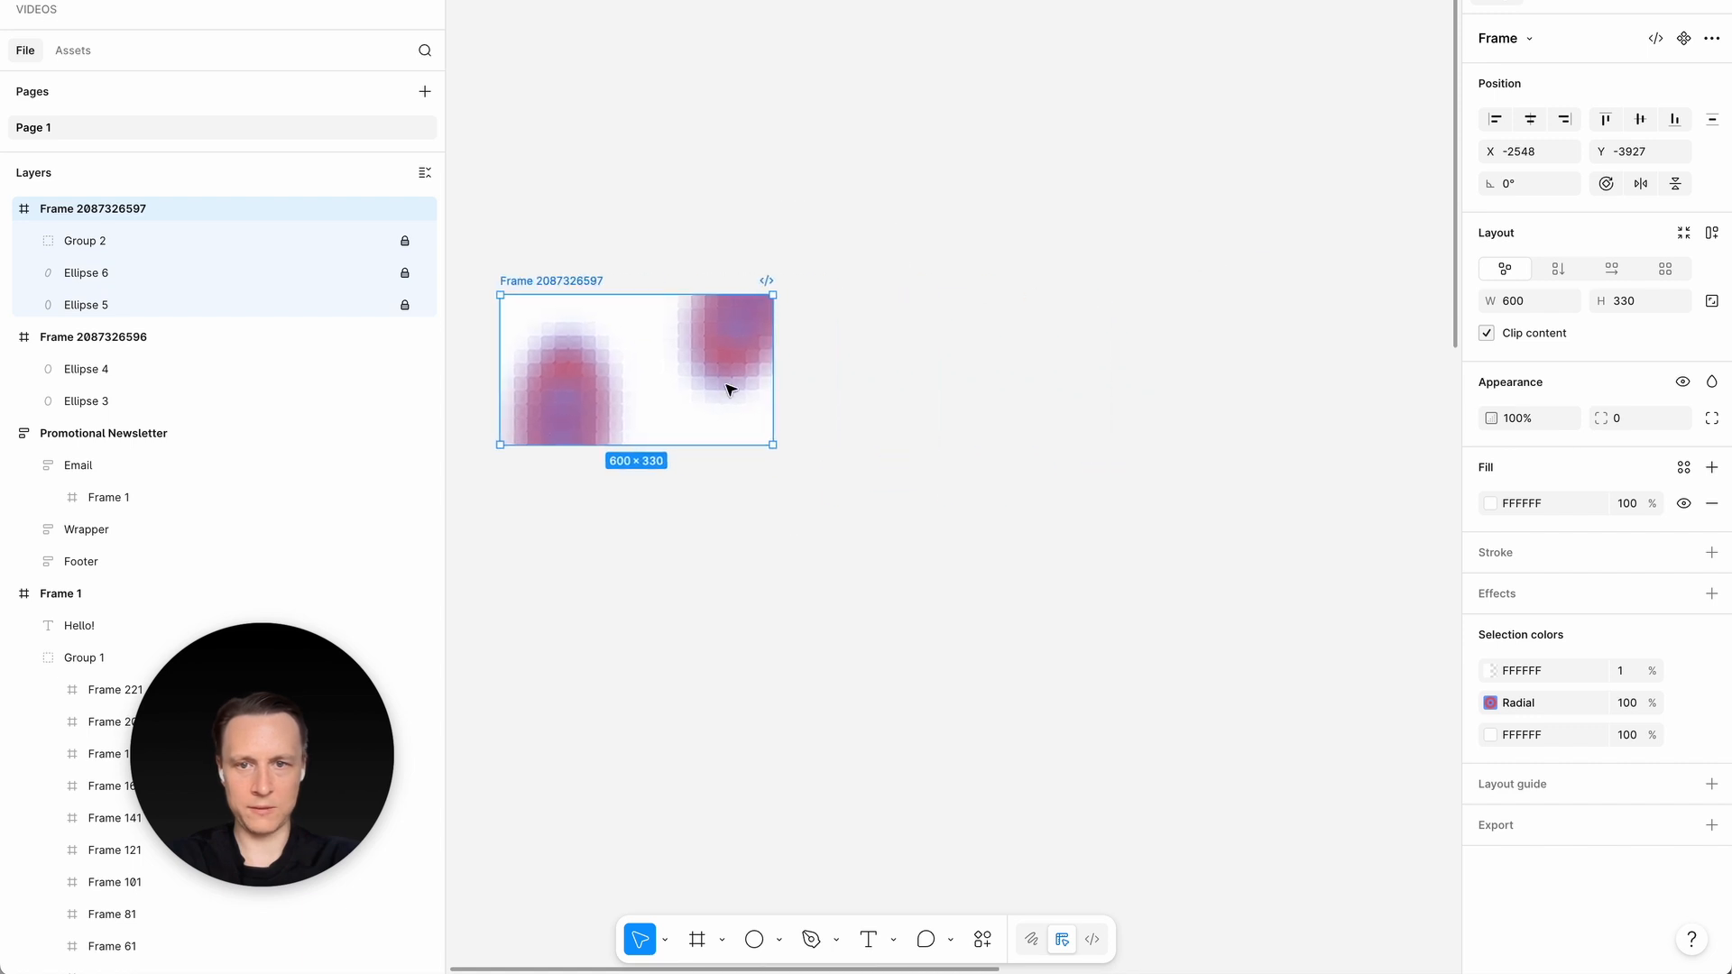
pyautogui.moveTo(727, 389); pyautogui.dragTo(1083, 529)
pyautogui.scroll(-5, 1082, 528)
pyautogui.scroll(-5, 1211, 645)
pyautogui.hscroll(3, 1211, 646)
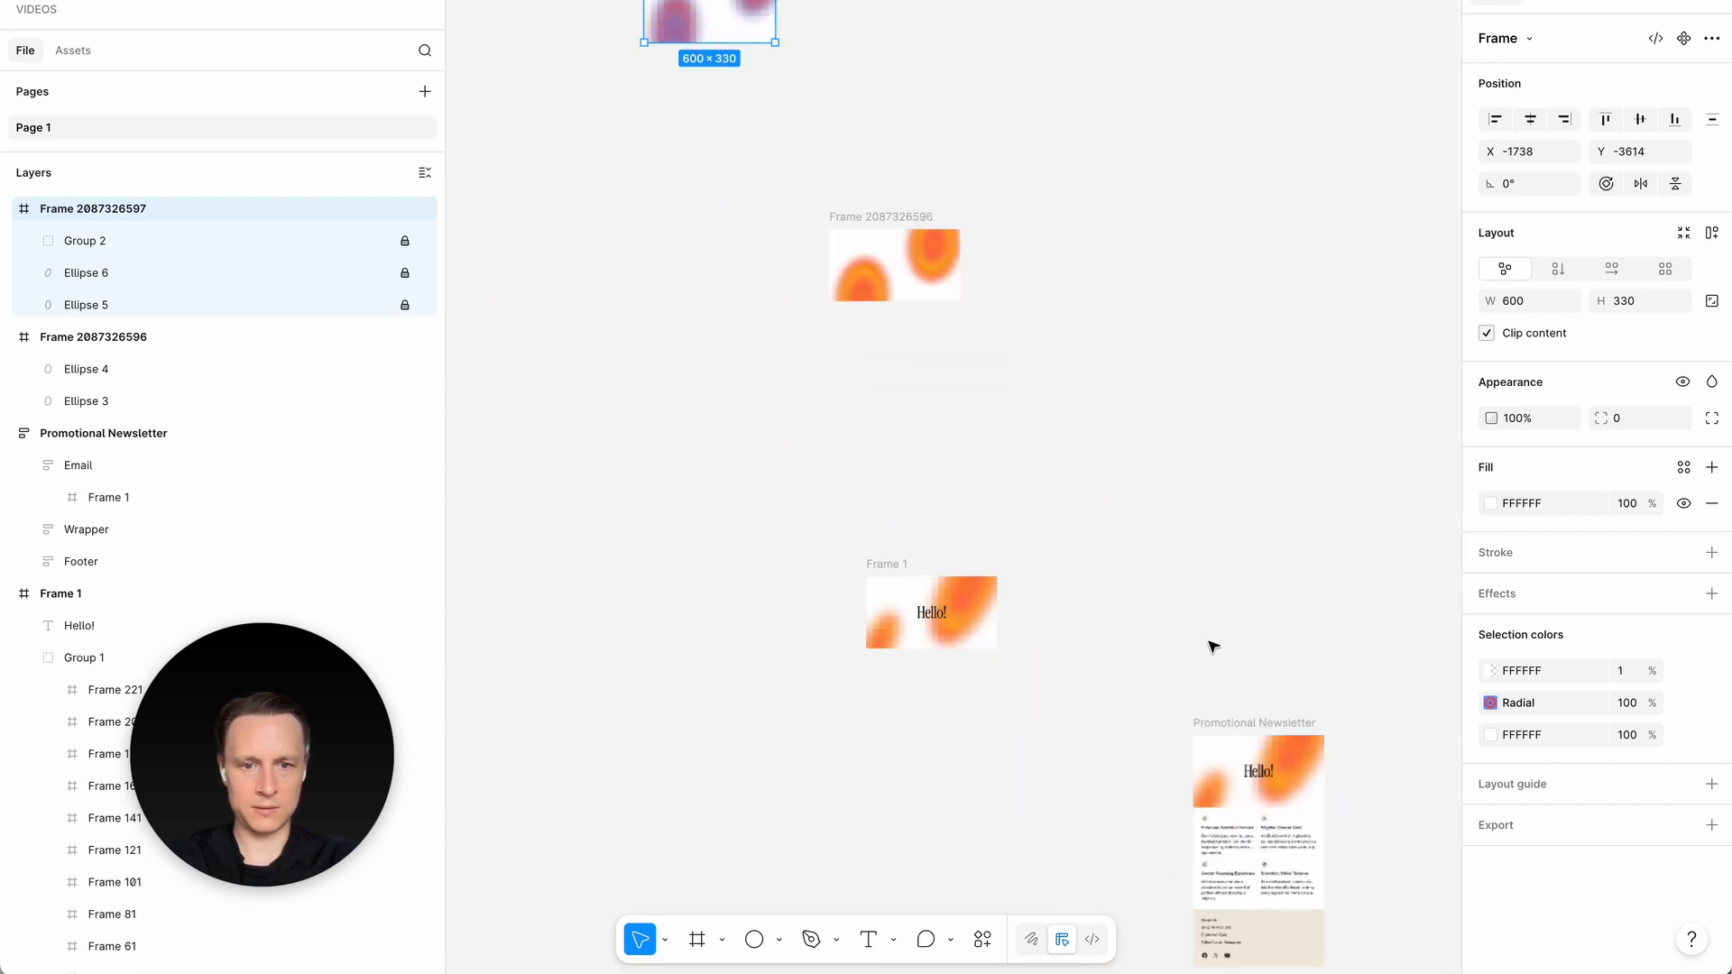
# - Copy the "Hello!" text from Frame 1 and paste it into the purple graphic frame
pyautogui.click(932, 612)
pyautogui.hotkey('ctrl', 'c')
pyautogui.scroll(3, 730, 73)
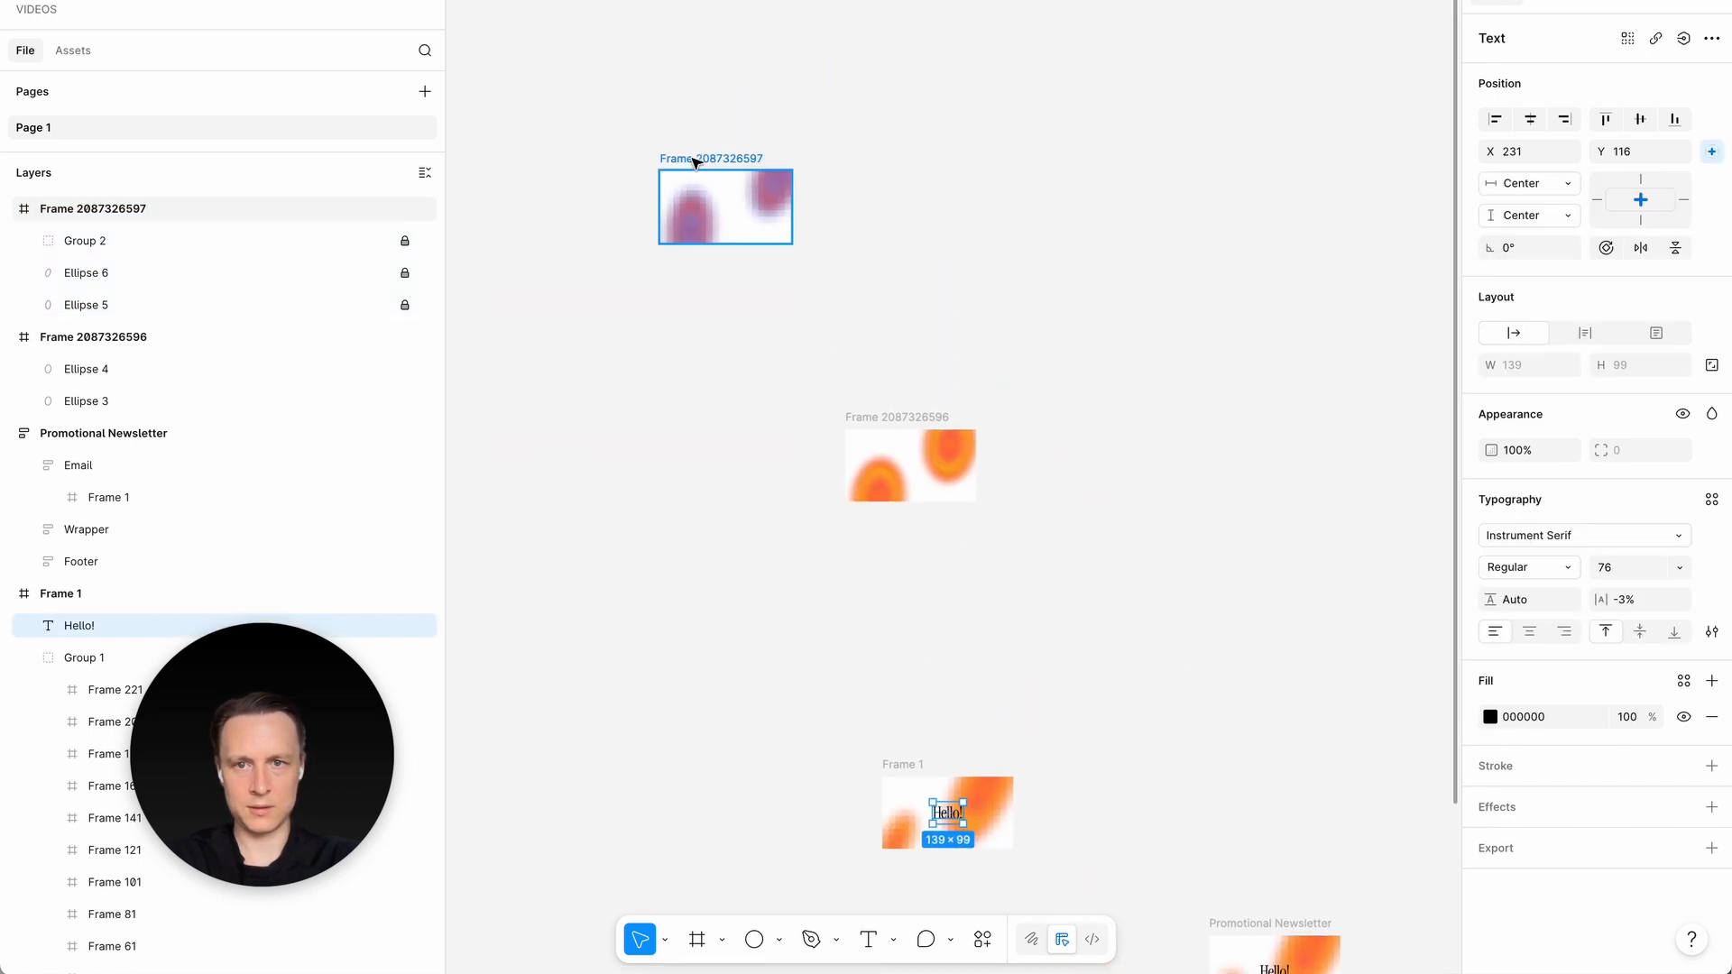
pyautogui.click(695, 165)
pyautogui.hotkey('ctrl', 'v')
pyautogui.scroll(3, 700, 346)
pyautogui.scroll(4, 699, 346)
pyautogui.click(785, 534)
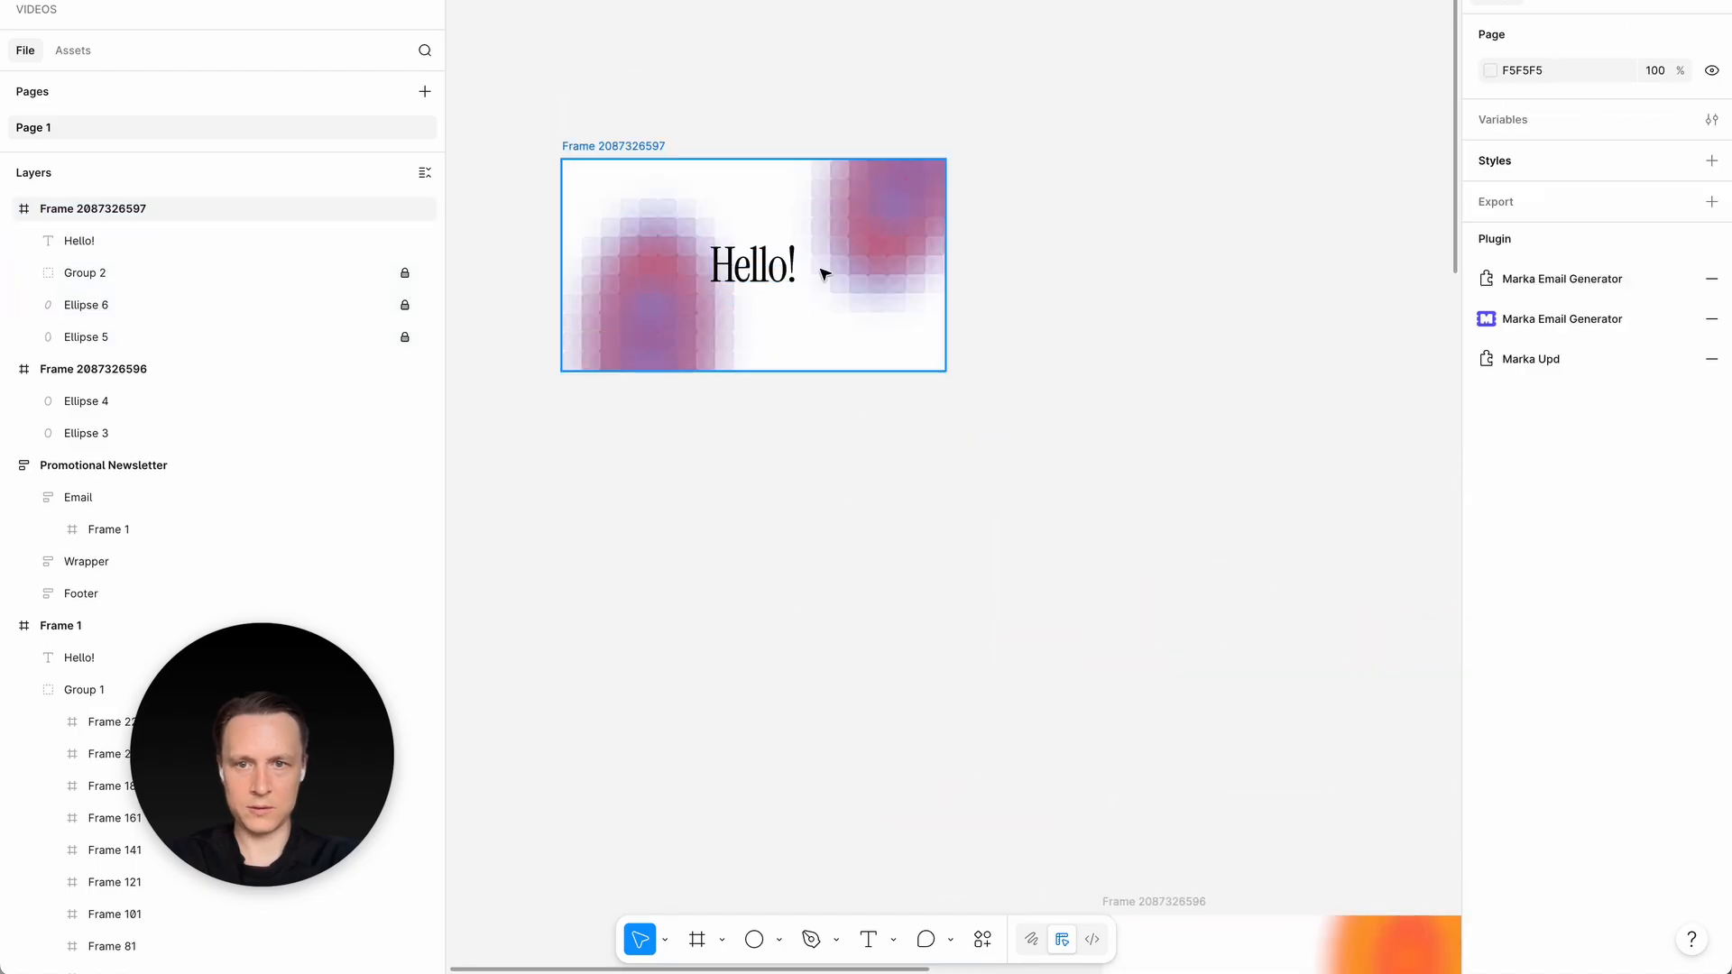
# - Move the purple graphic frame to the right so it sits roughly above the orange ellipse frame
pyautogui.scroll(3, 819, 270)
pyautogui.click(494, 85)
pyautogui.scroll(-5, 1109, 503)
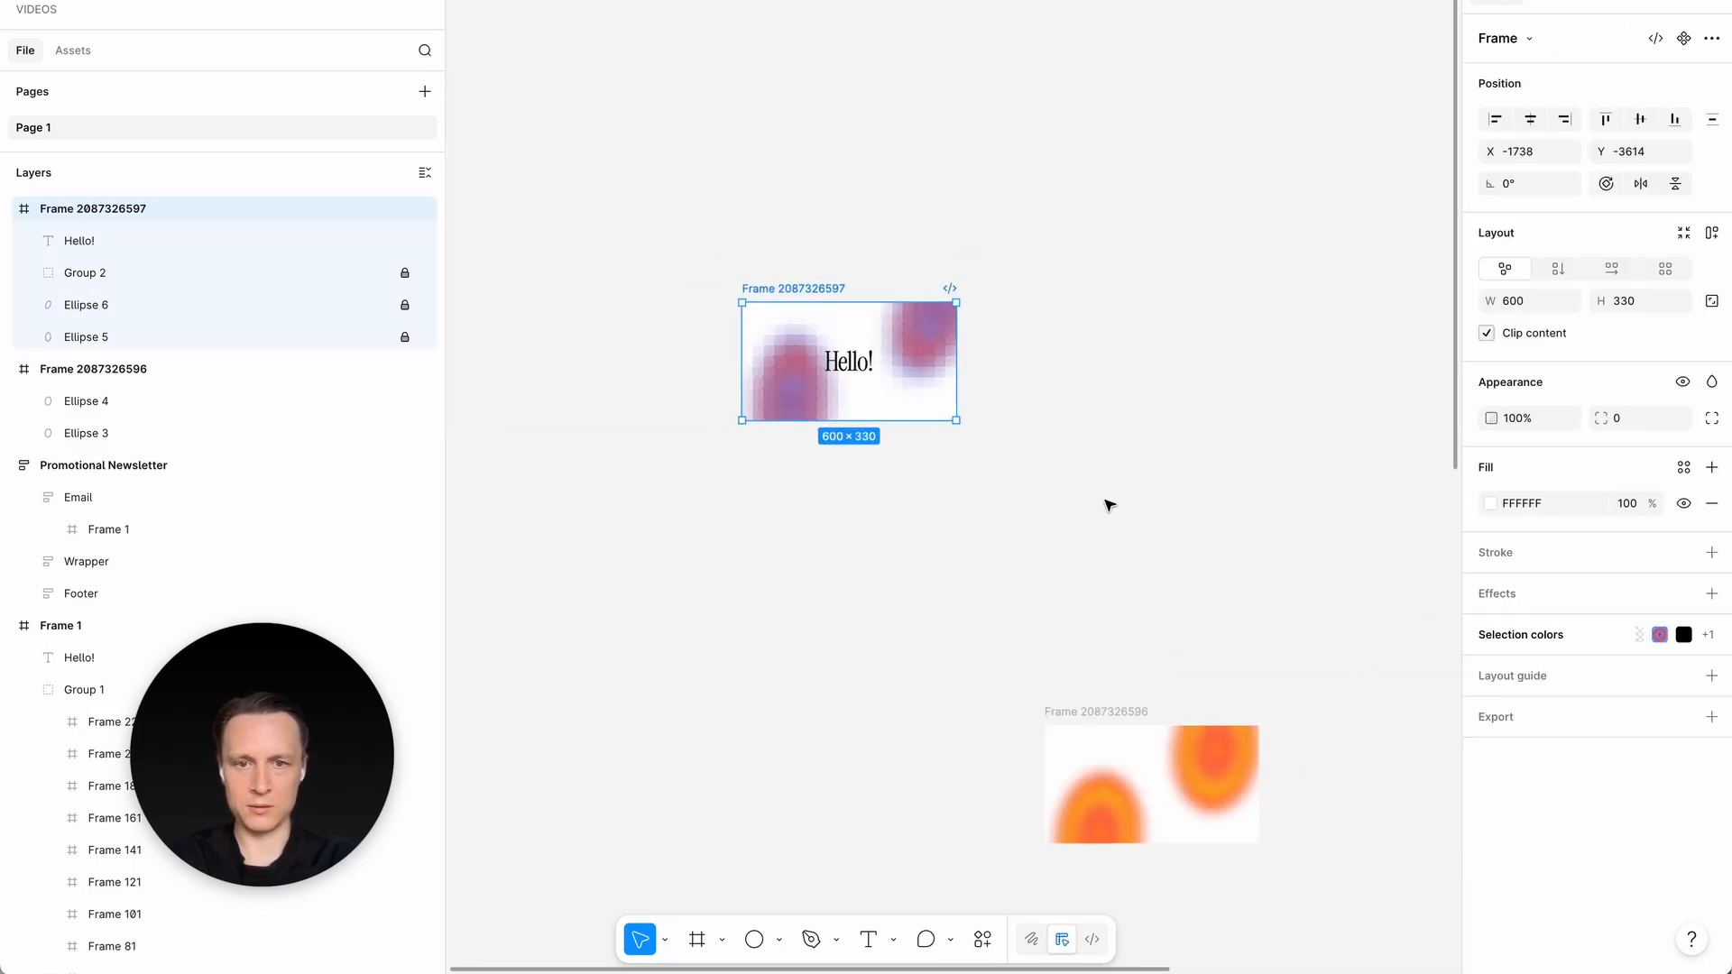
pyautogui.click(1178, 469)
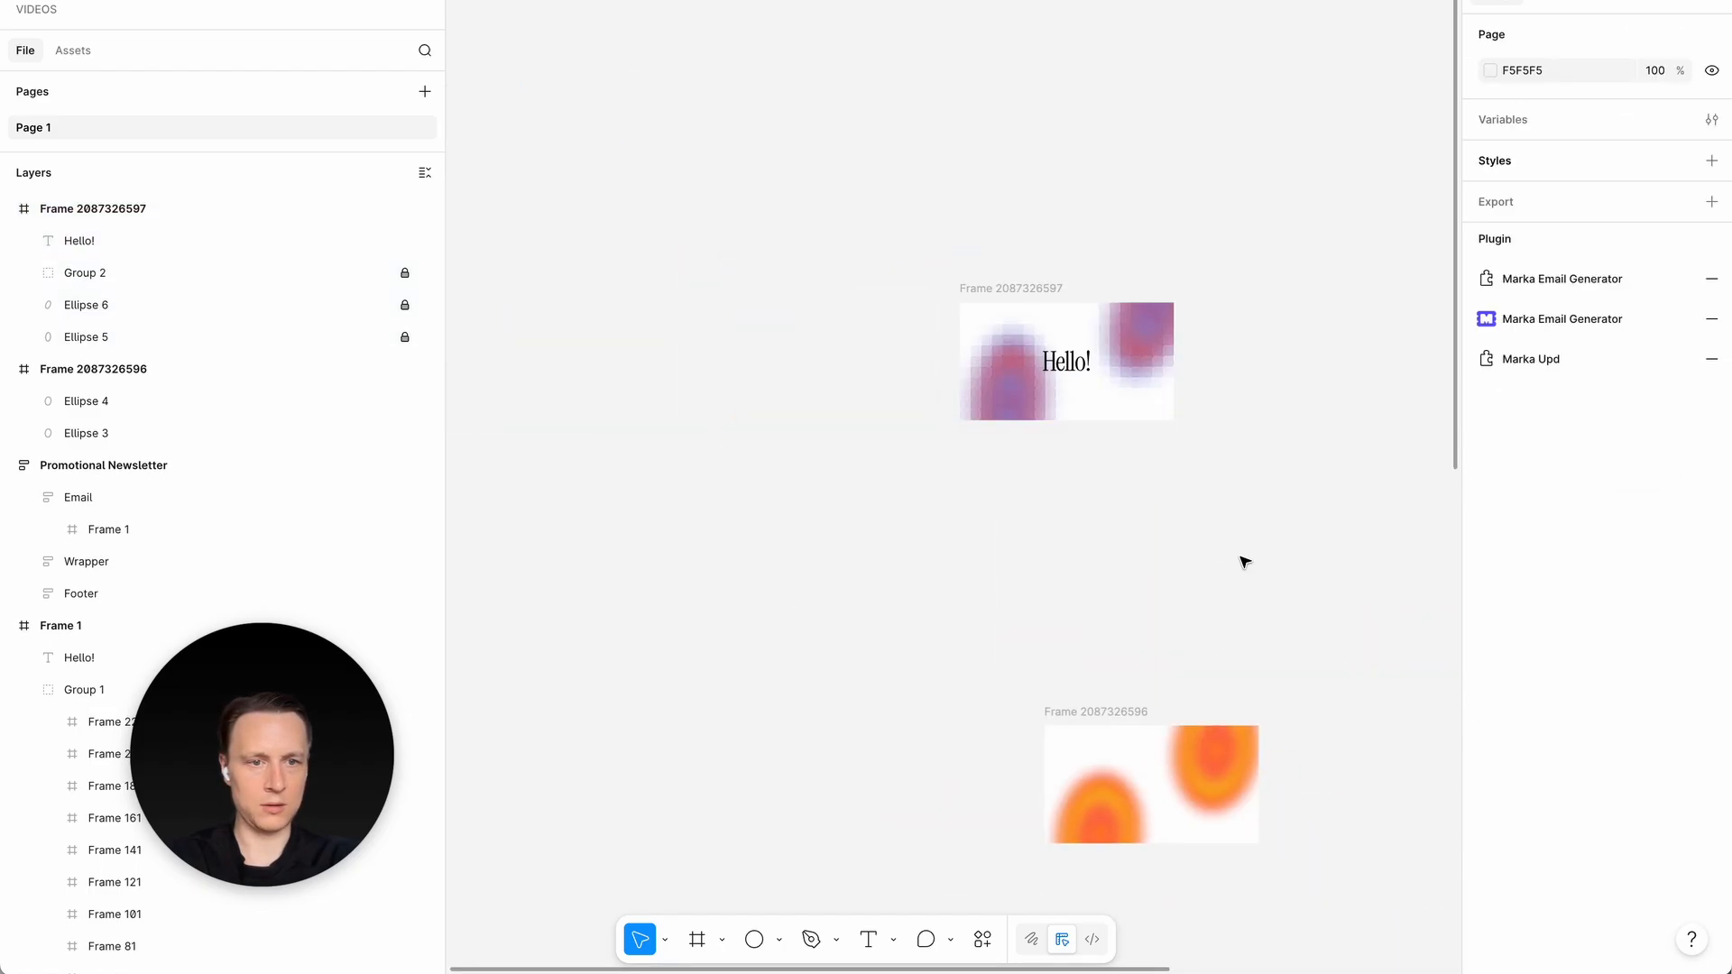
# - Run the Marka Email Generator plugin, place its Event template to the right of the purple graphic, and close the plugin
pyautogui.click(1534, 319)
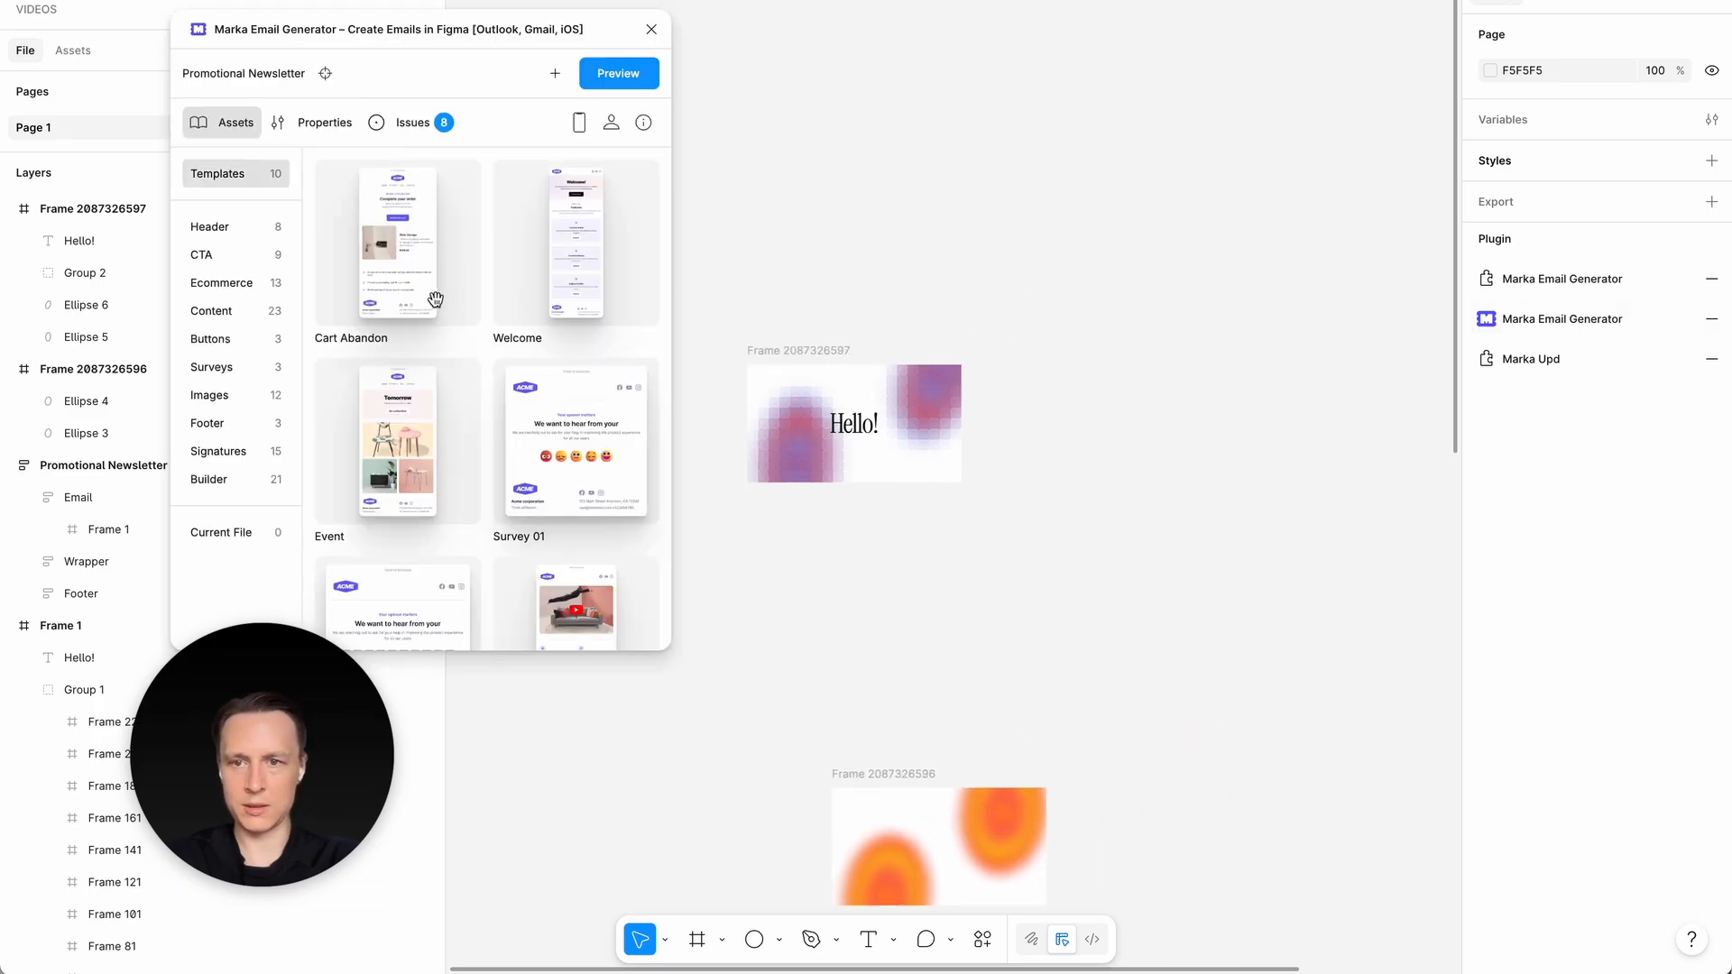
pyautogui.moveTo(423, 465); pyautogui.dragTo(1124, 468)
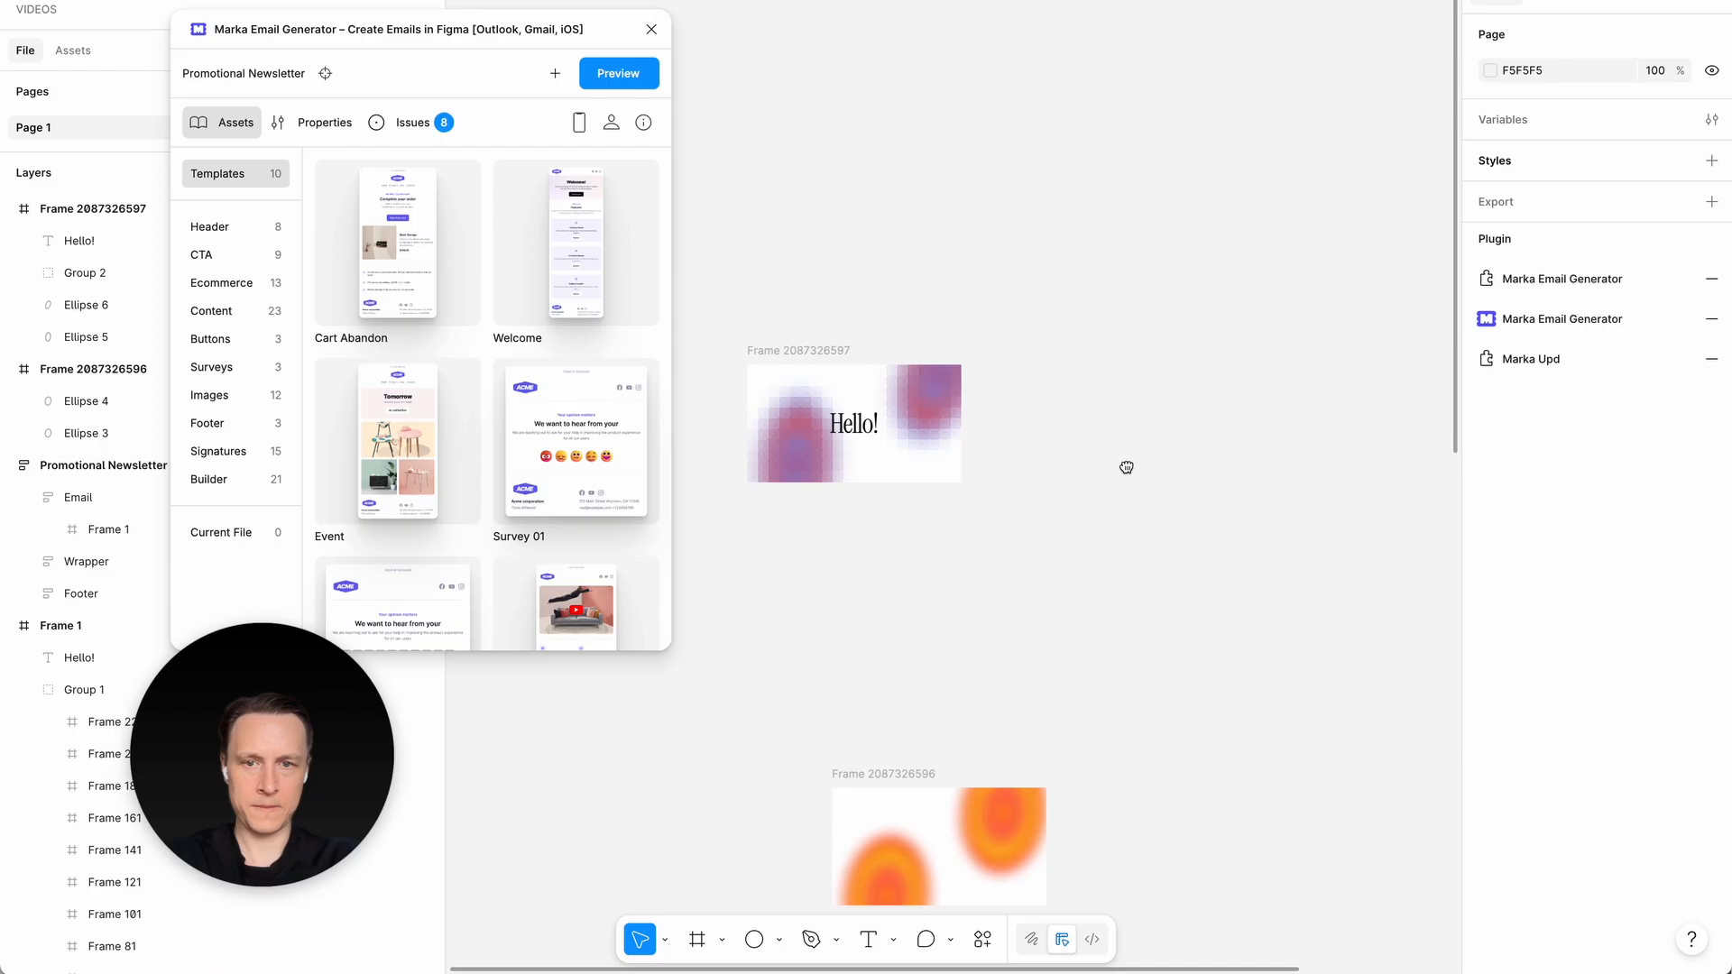
pyautogui.click(651, 29)
# - Cut the purple "Hello!" frame, paste it into the Event email, and reorder it to just below the preheader
pyautogui.click(781, 350)
pyautogui.hotkey('ctrl', 'x')
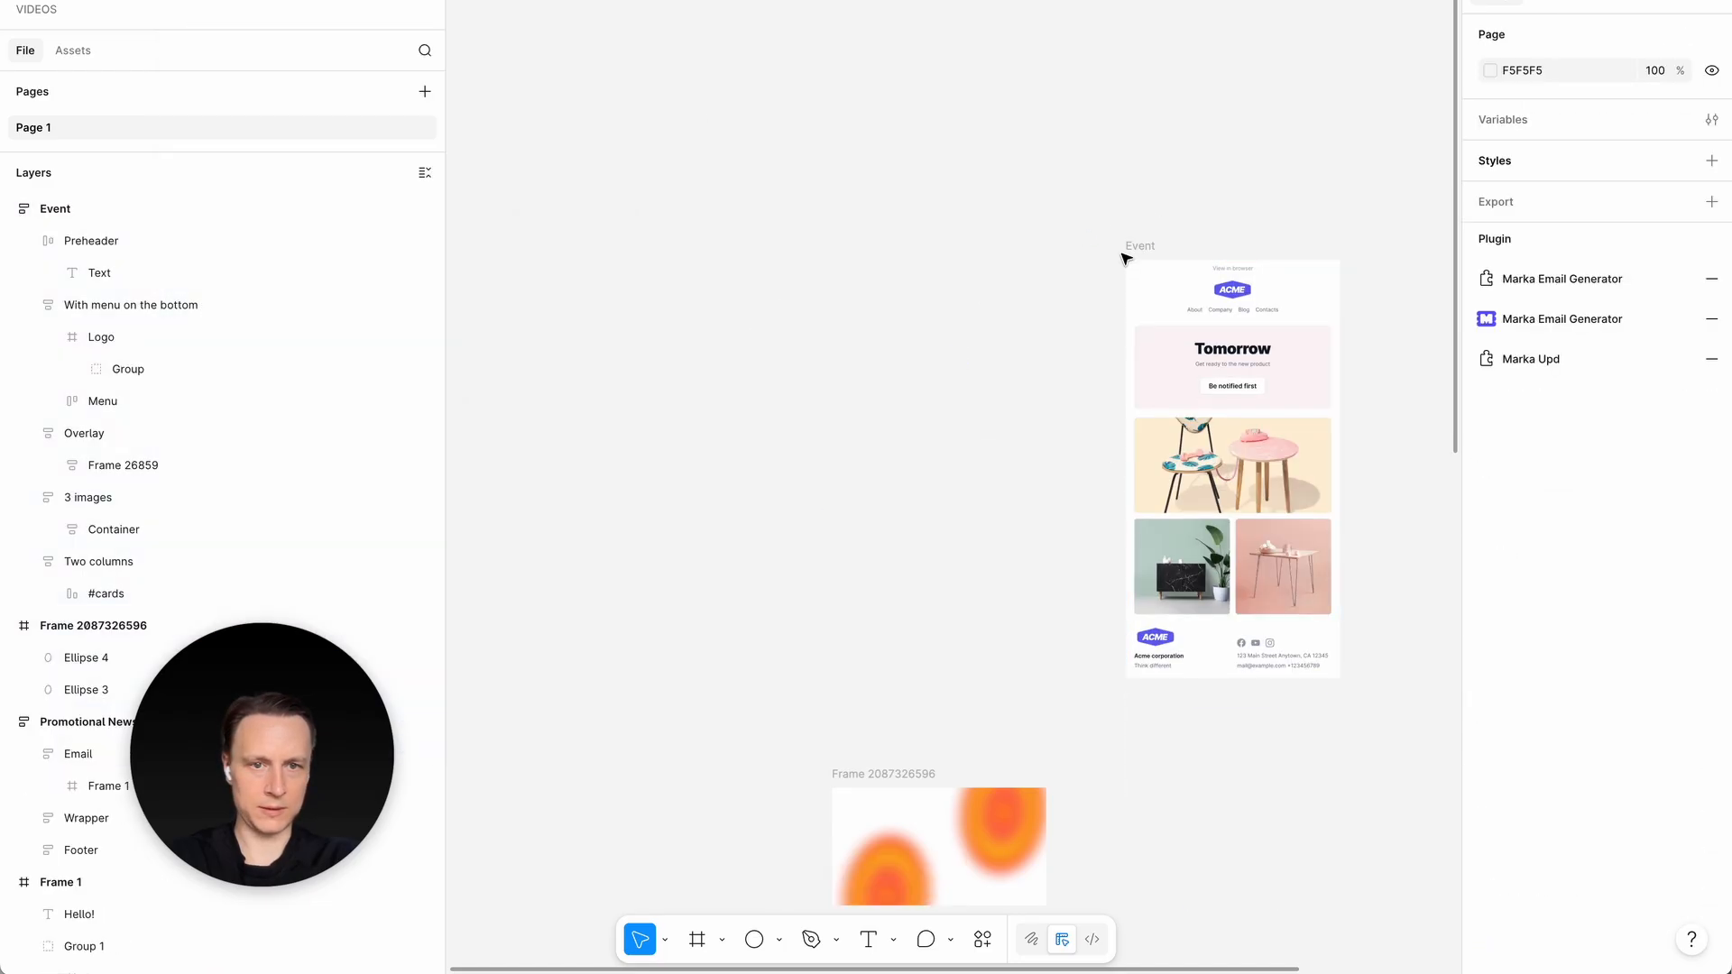
pyautogui.click(1140, 245)
pyautogui.hotkey('ctrl', 'v')
pyautogui.press('Up')
pyautogui.press('Up')
pyautogui.press('Up')
pyautogui.press('Up')
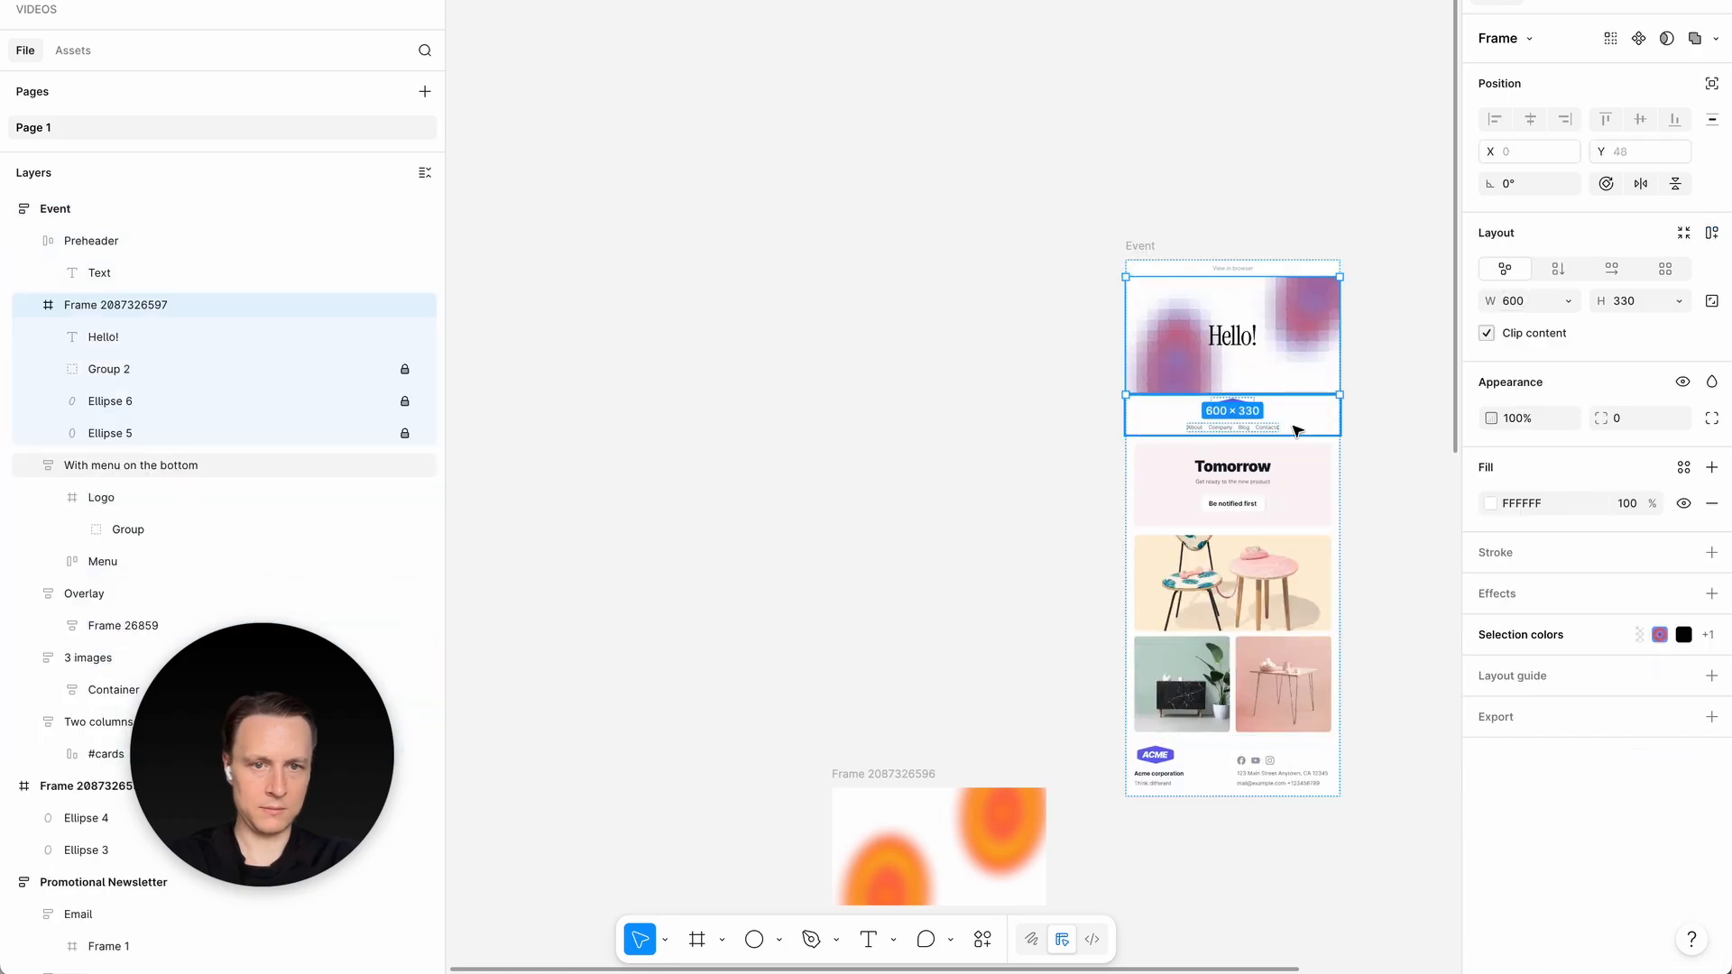
# - Delete the "Tomorrow" overlay section from the Event email and move the "Hello!" frame below the logo and menu block
pyautogui.click(1303, 478)
pyautogui.press('Delete')
pyautogui.click(1274, 349)
pyautogui.press('Down')
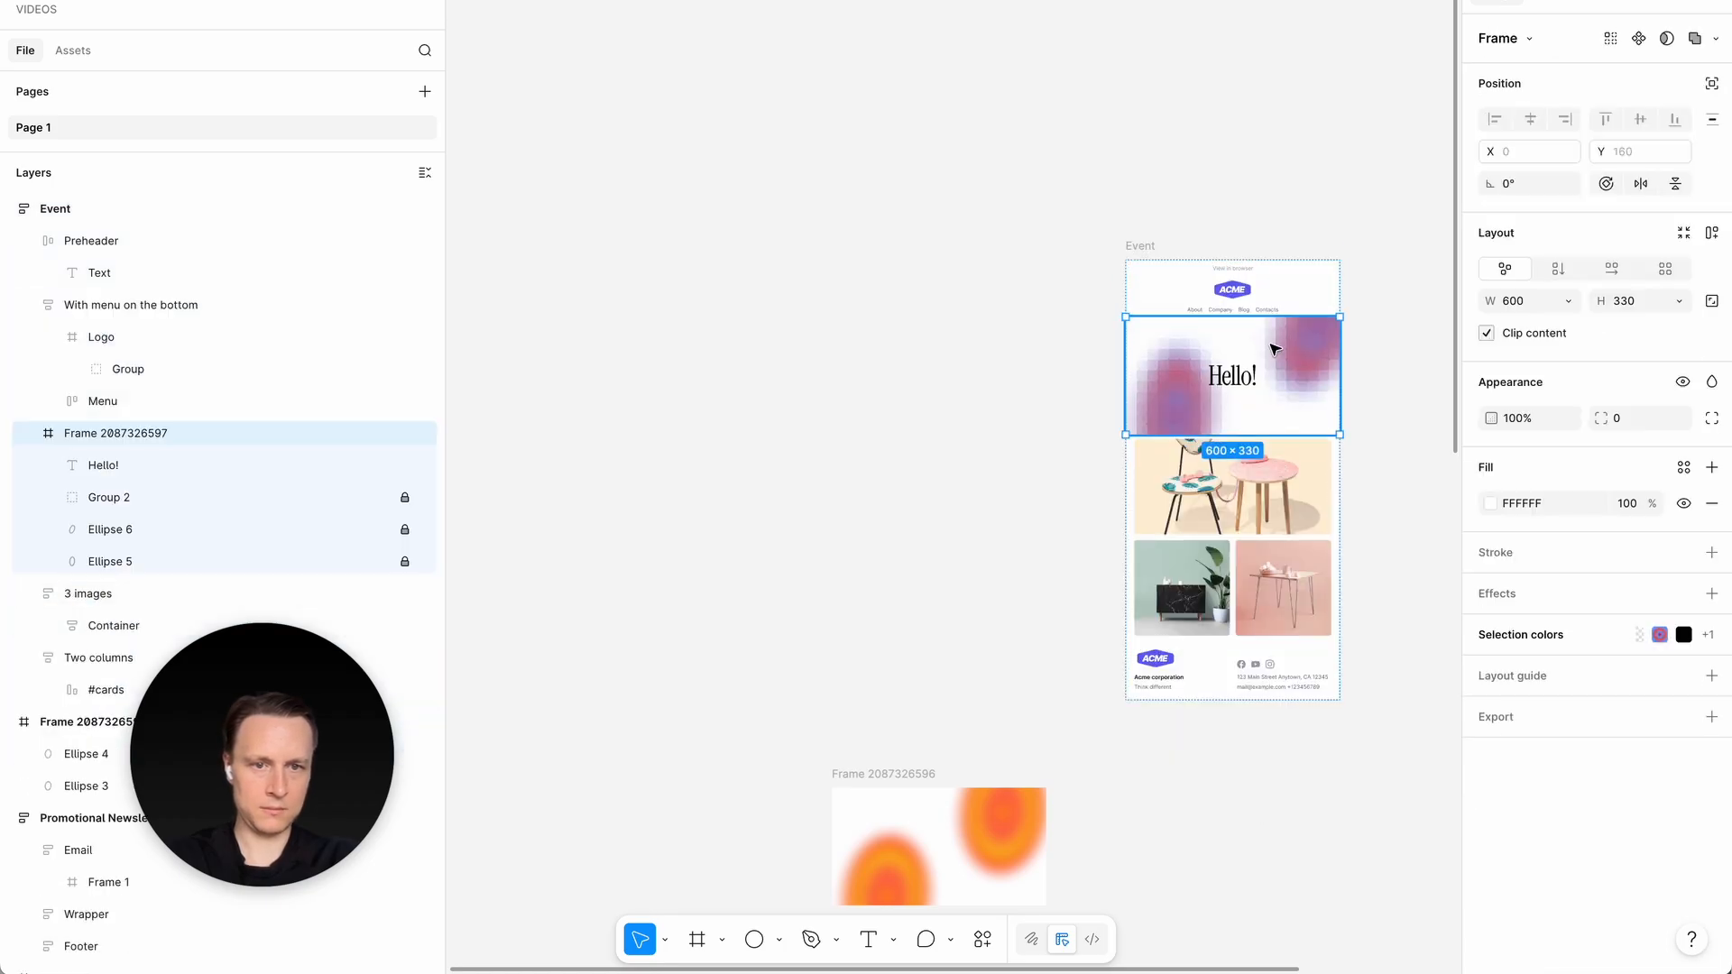
pyautogui.click(908, 452)
pyautogui.scroll(3, 908, 452)
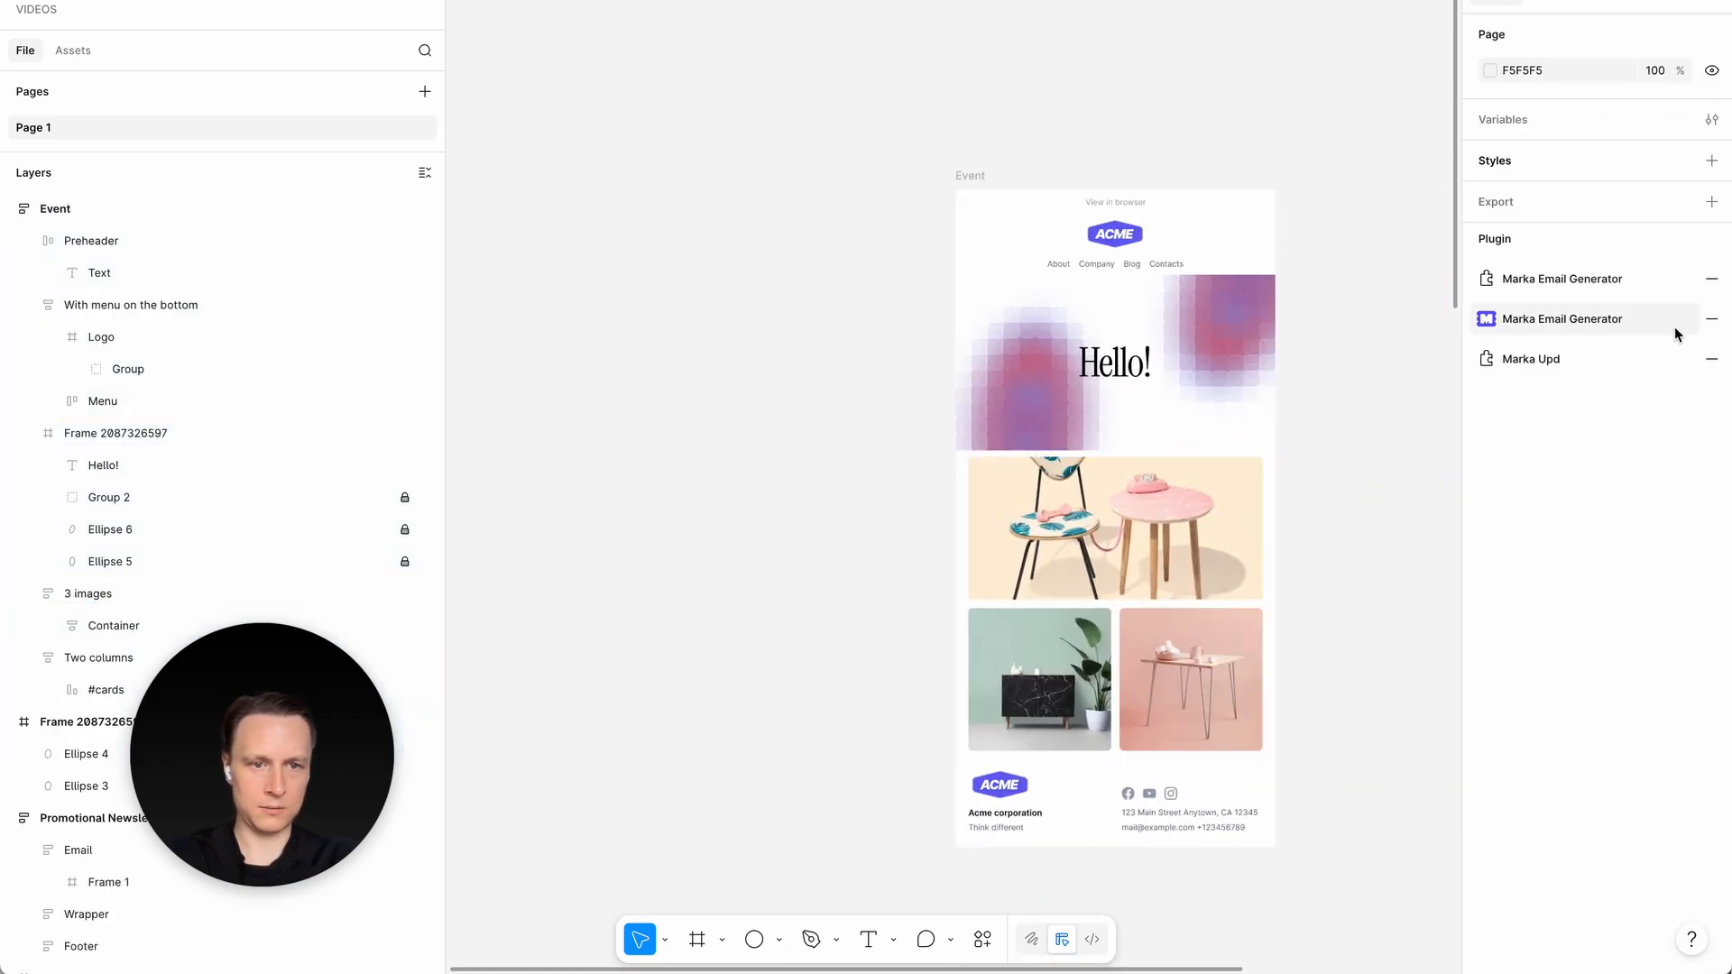
# - Preview the Event email in the Marka Email Generator plugin and enlarge the preview window to its desktop width
pyautogui.click(1581, 326)
pyautogui.click(972, 175)
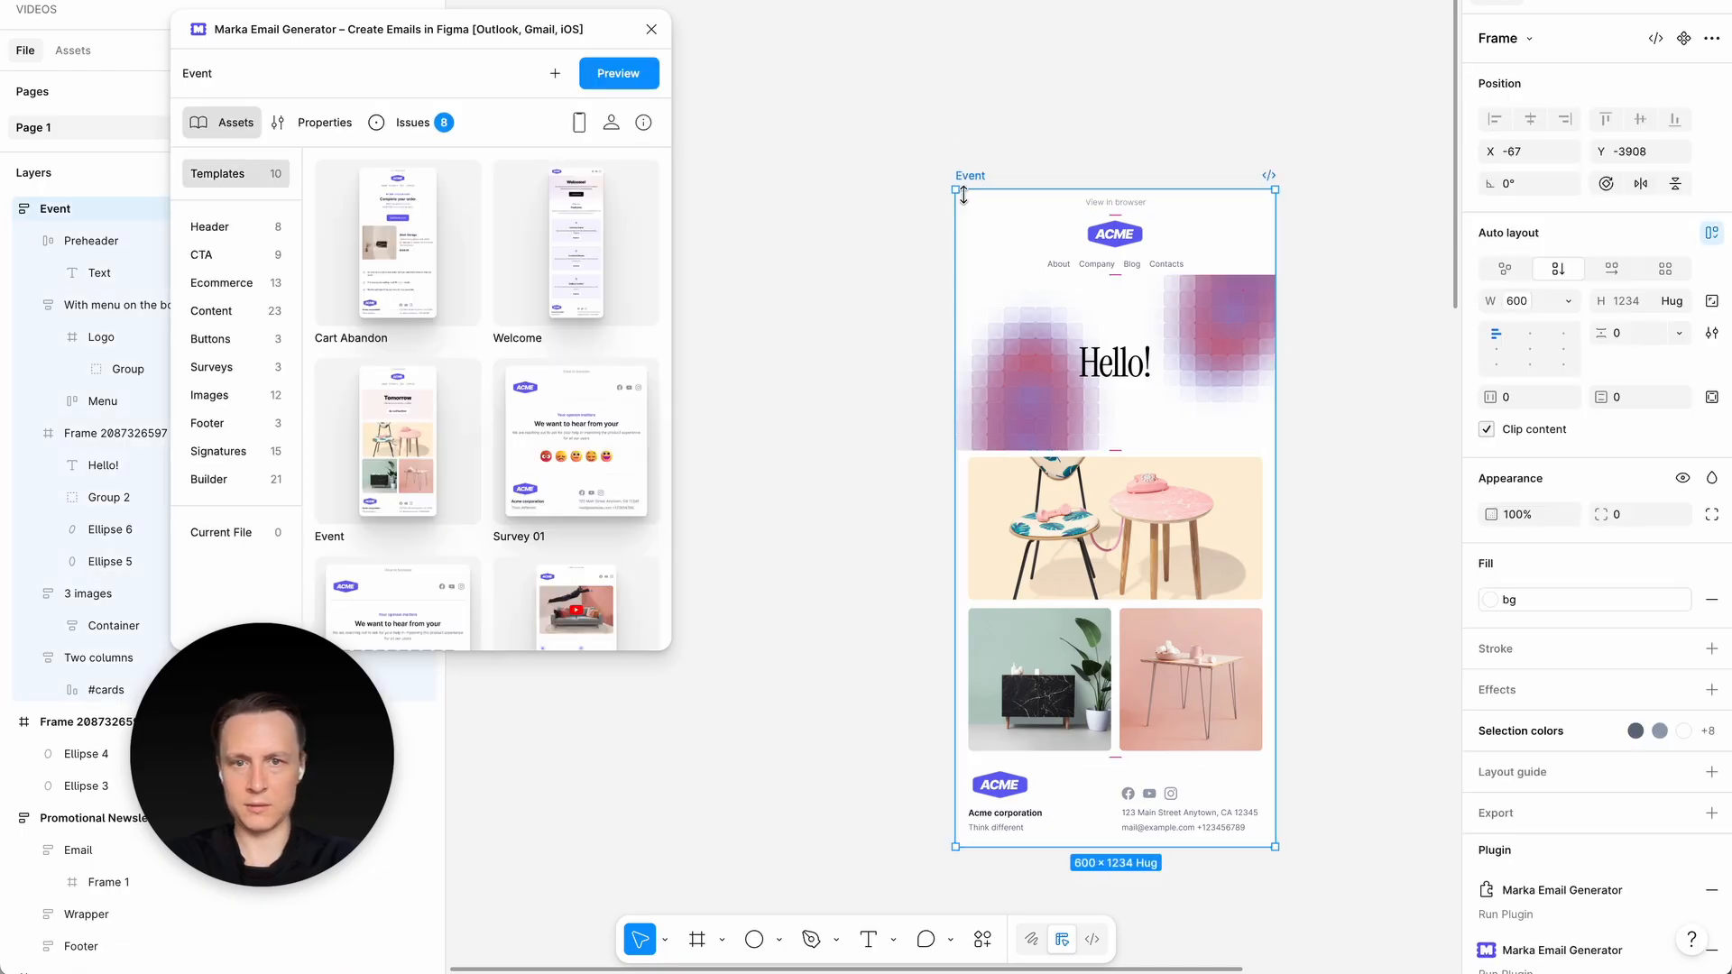
pyautogui.click(622, 75)
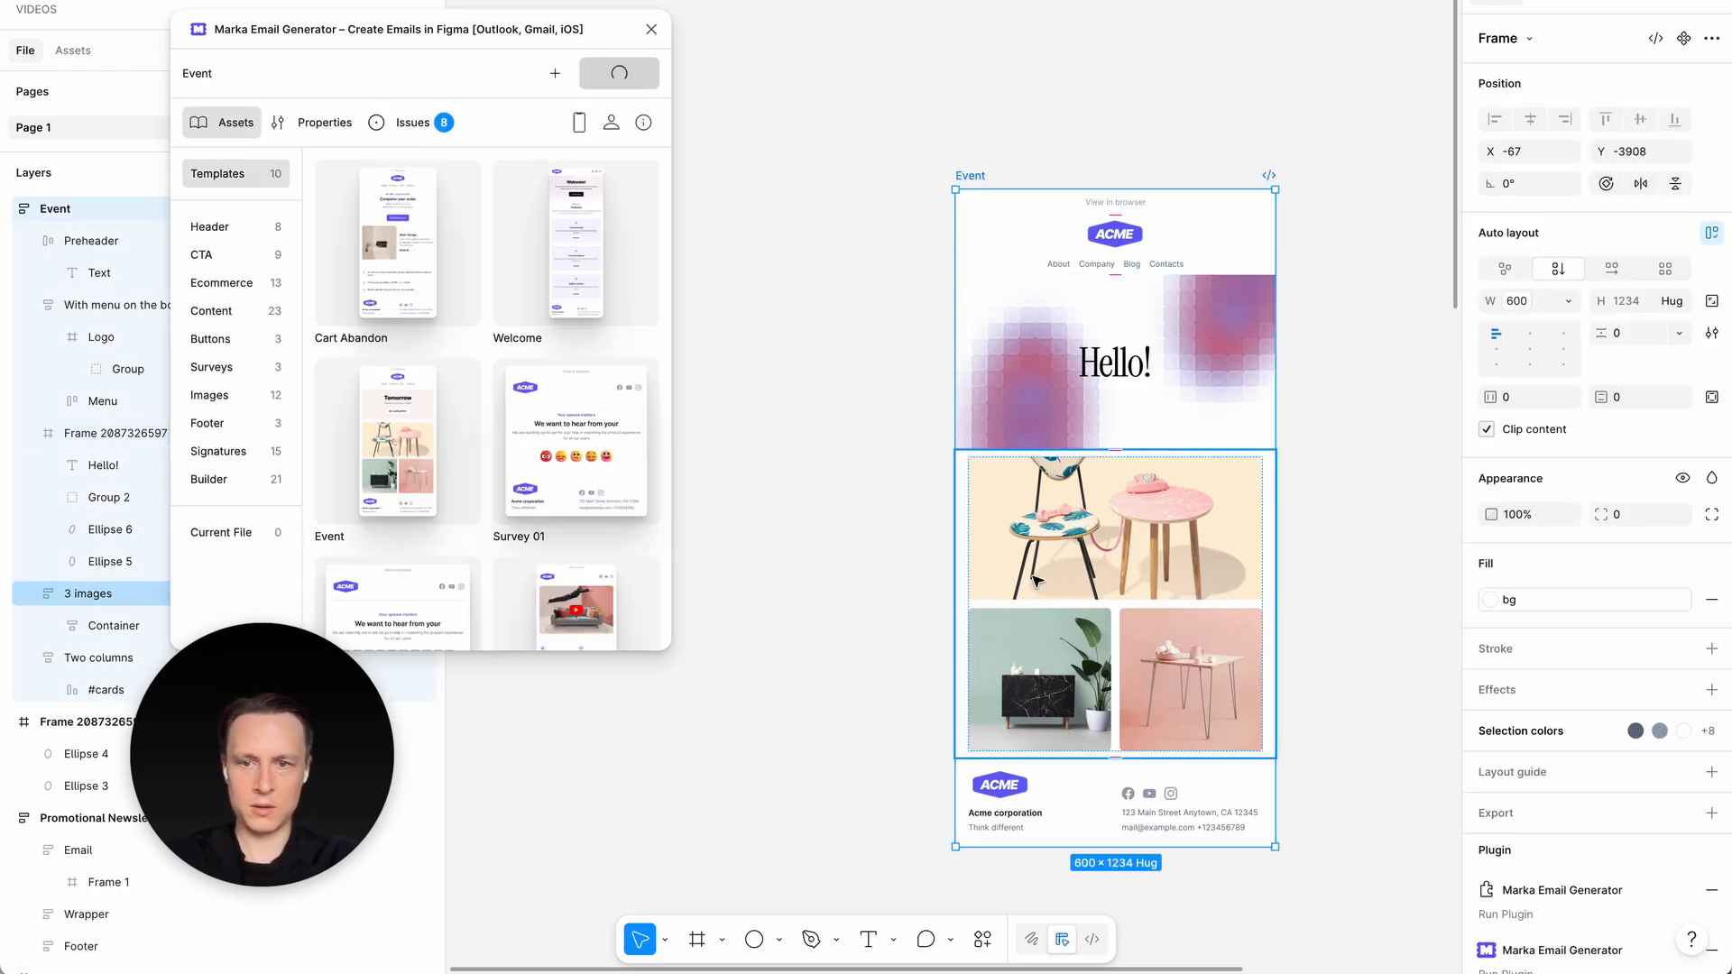
pyautogui.moveTo(962, 913); pyautogui.dragTo(581, 851)
pyautogui.moveTo(398, 243); pyautogui.dragTo(512, 263)
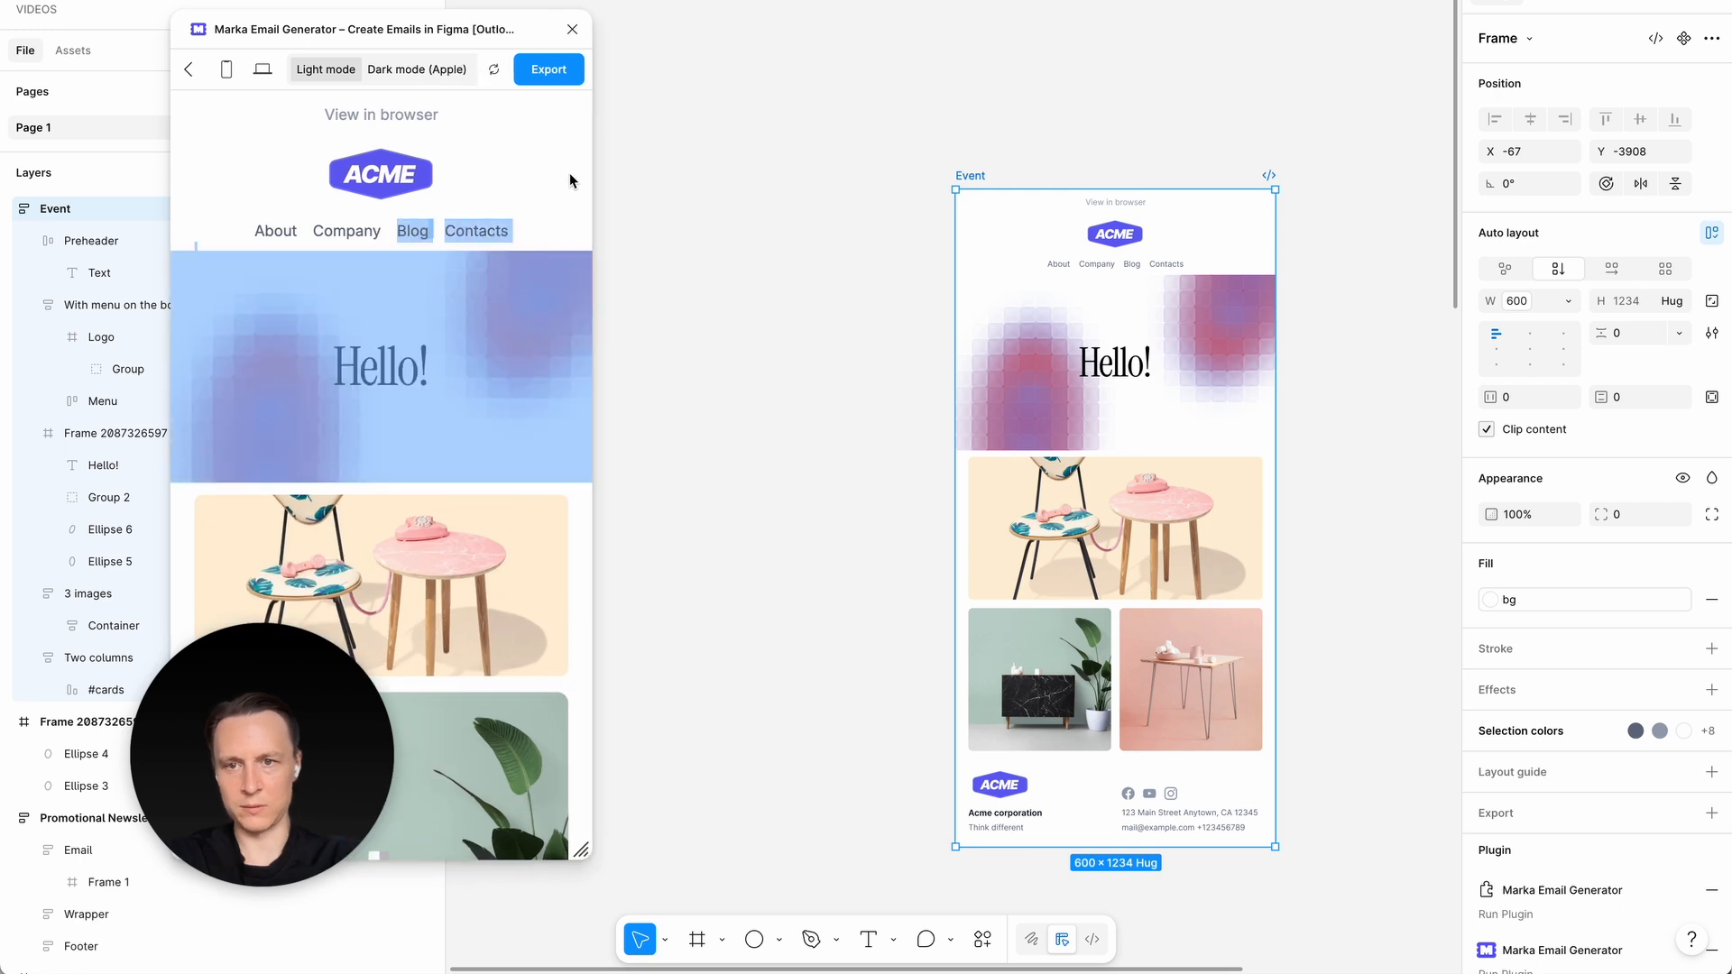
pyautogui.moveTo(586, 858); pyautogui.dragTo(951, 847)
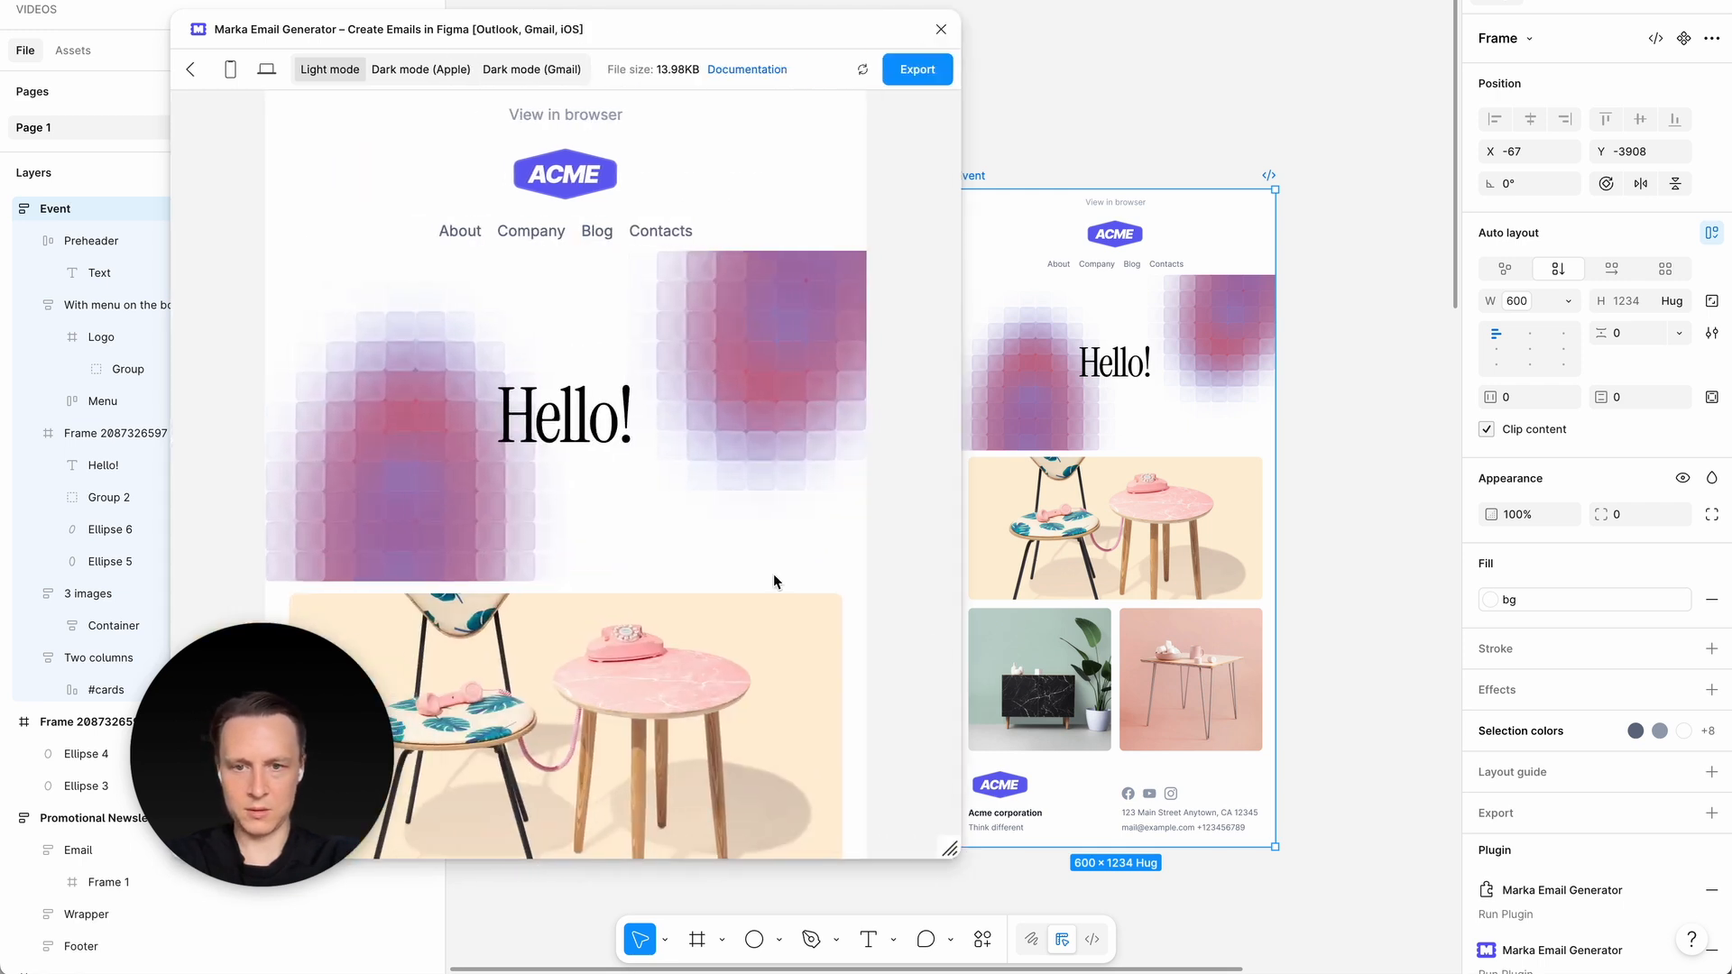